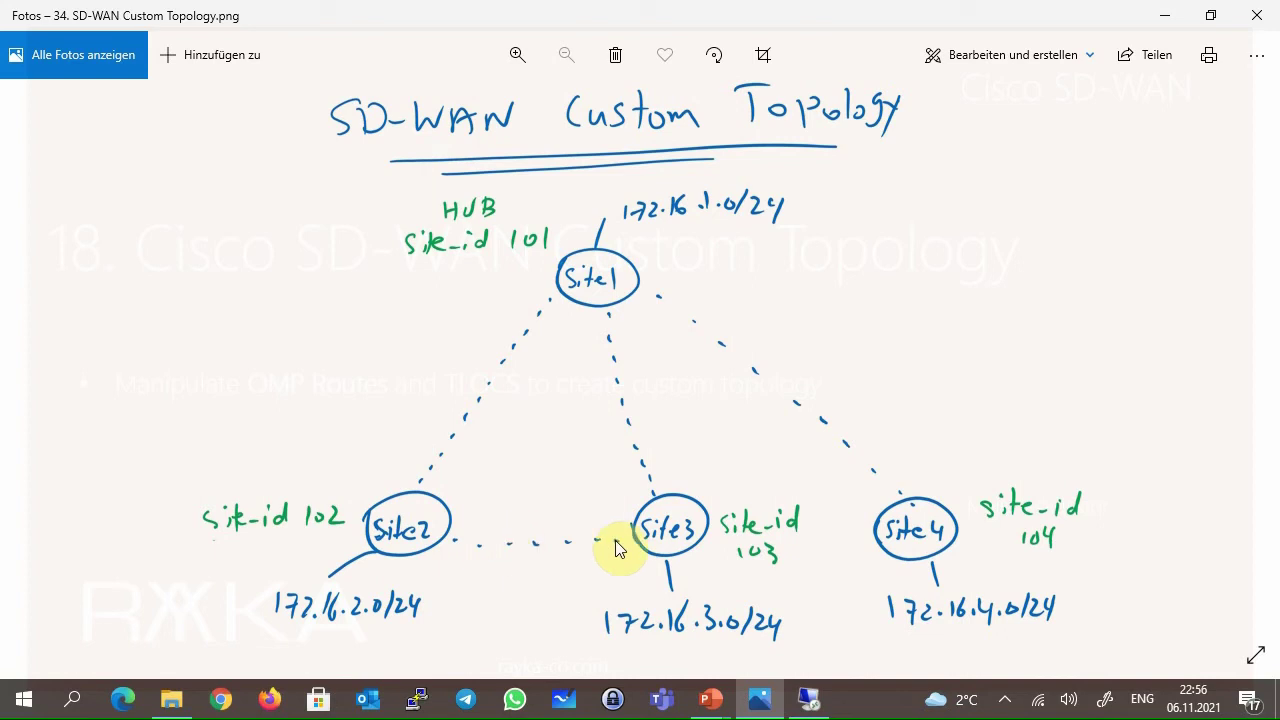
# Page through the images, back to the topology and forward again, to the OMP Route Types note.
pyautogui.press('Right')
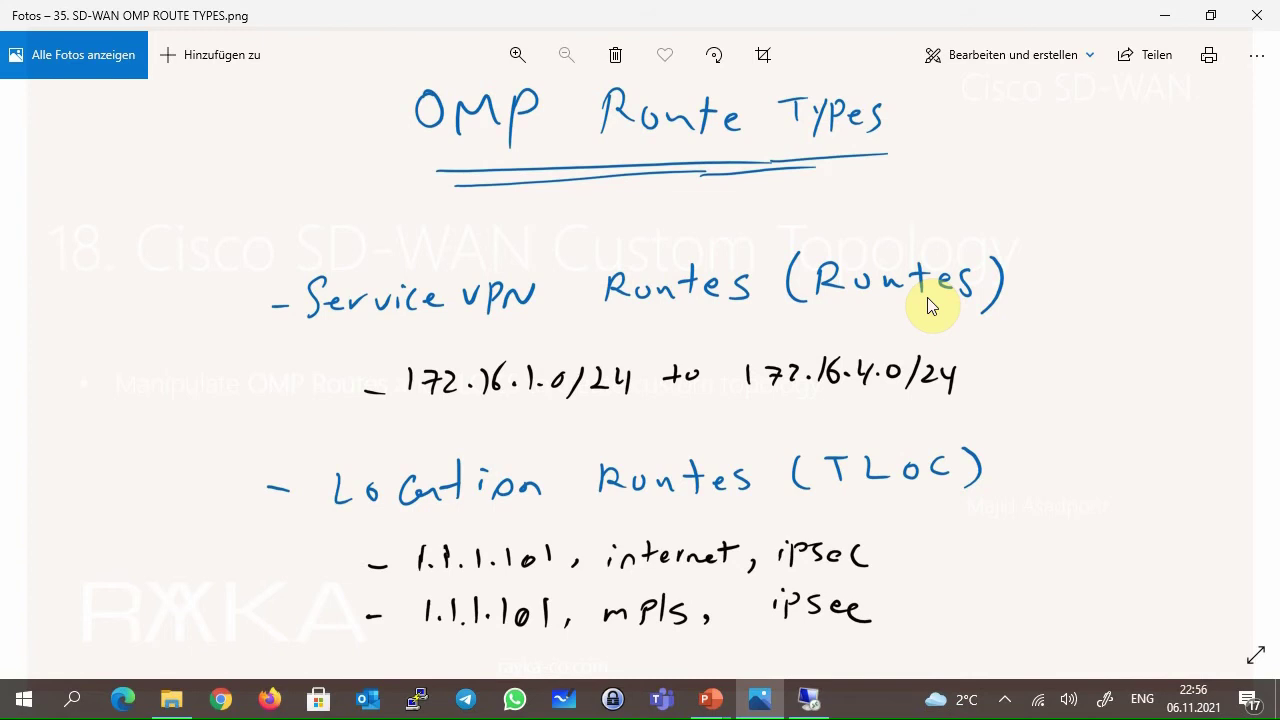
pyautogui.press('Left')
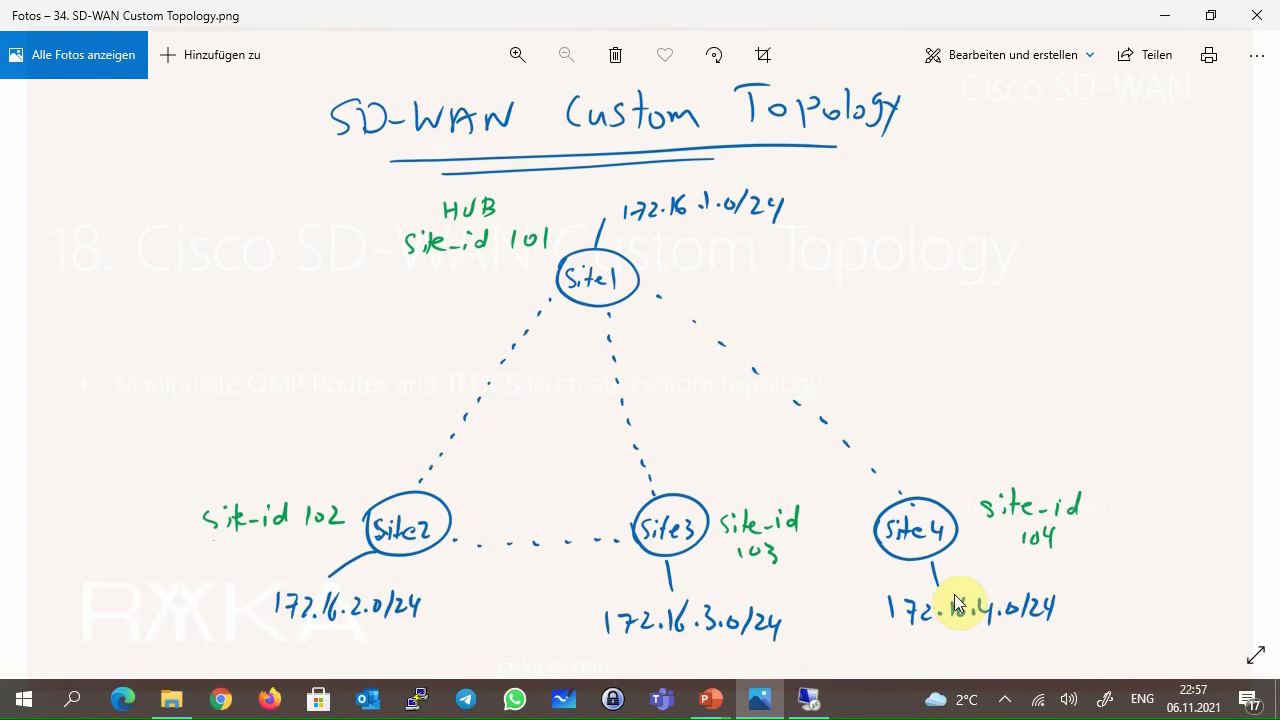
pyautogui.press('Right')
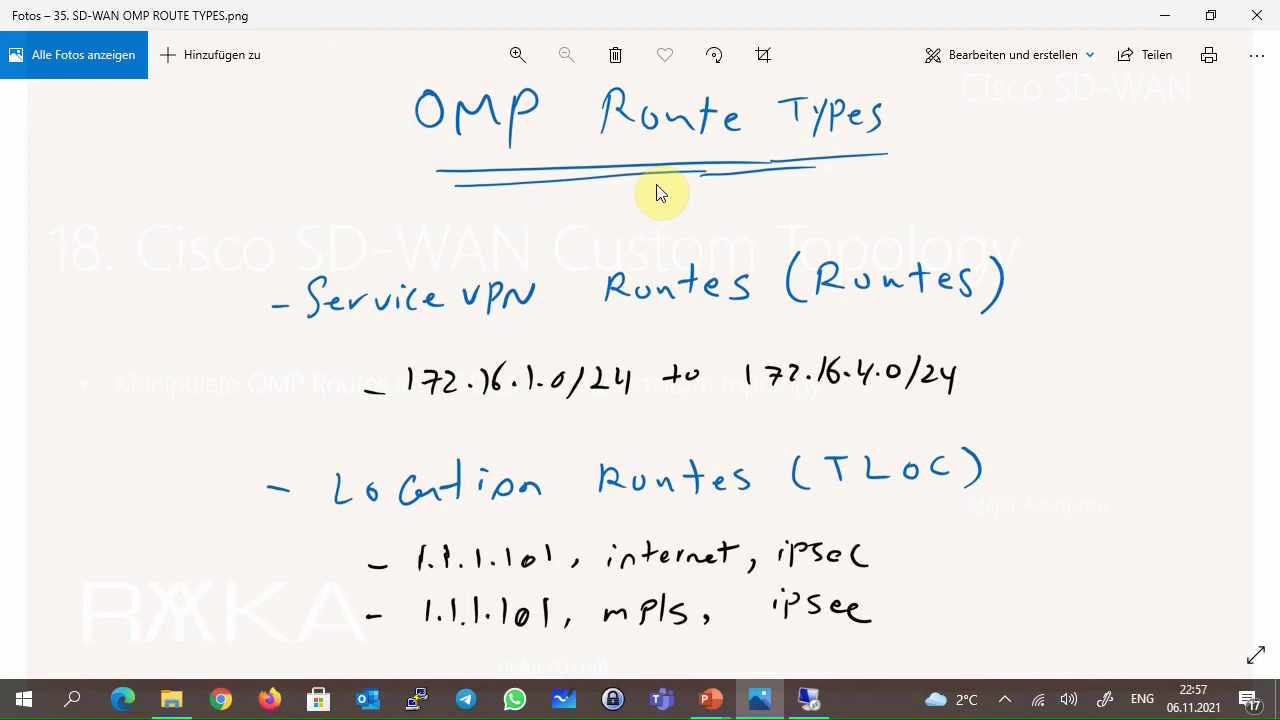
# Advance to the vSmart custom policy image.
pyautogui.press('Right')
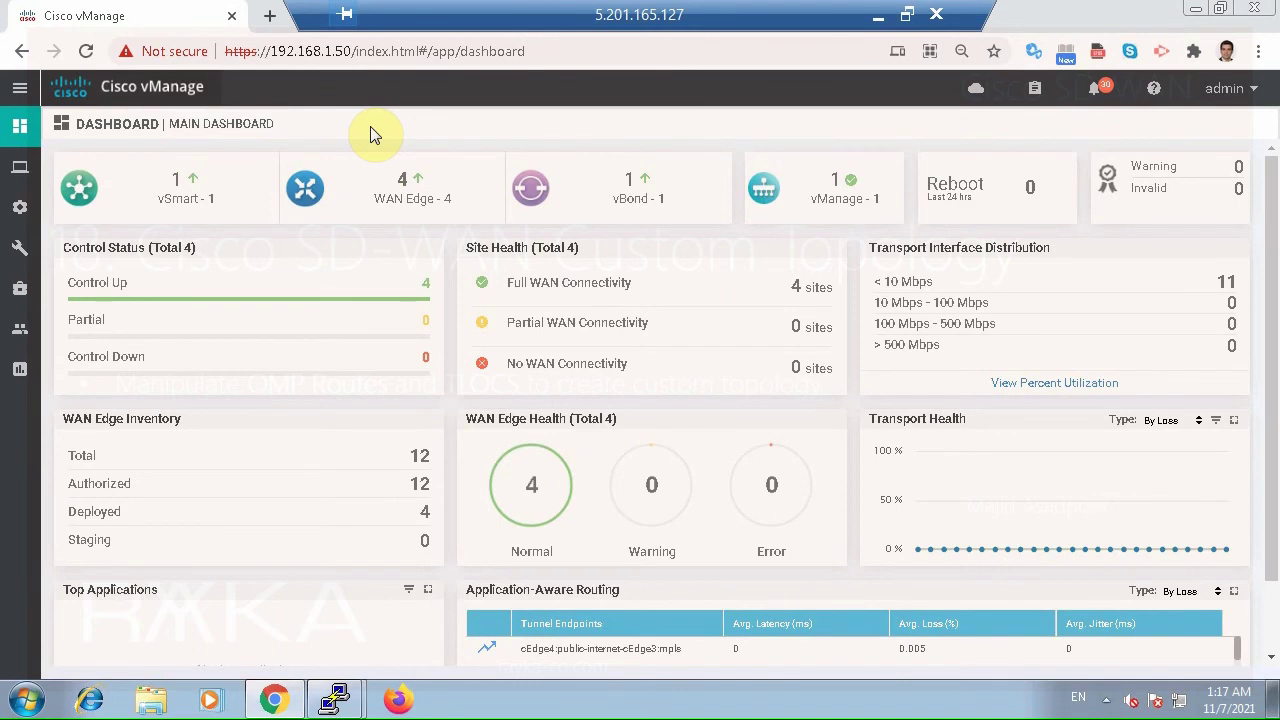
# Go to Configuration > Policies > Centralized Policy > Lists > Site and begin a new site list.
pyautogui.moveTo(20, 207)
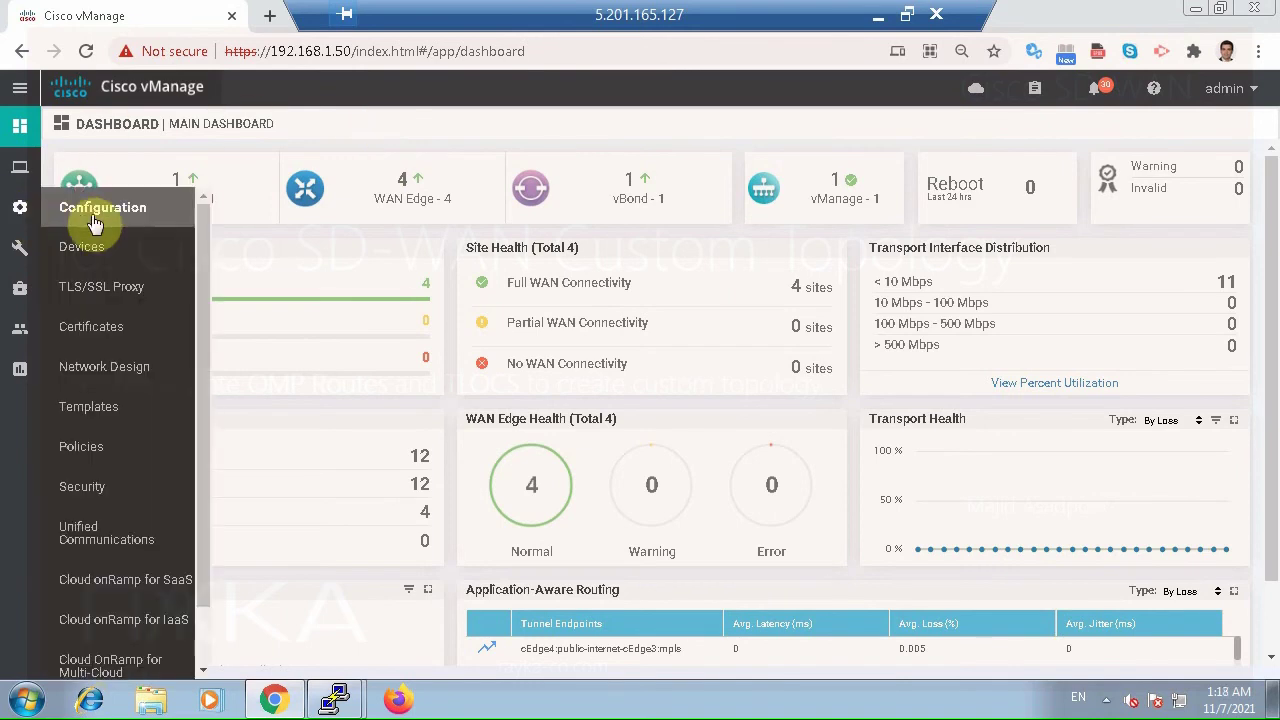
pyautogui.click(128, 454)
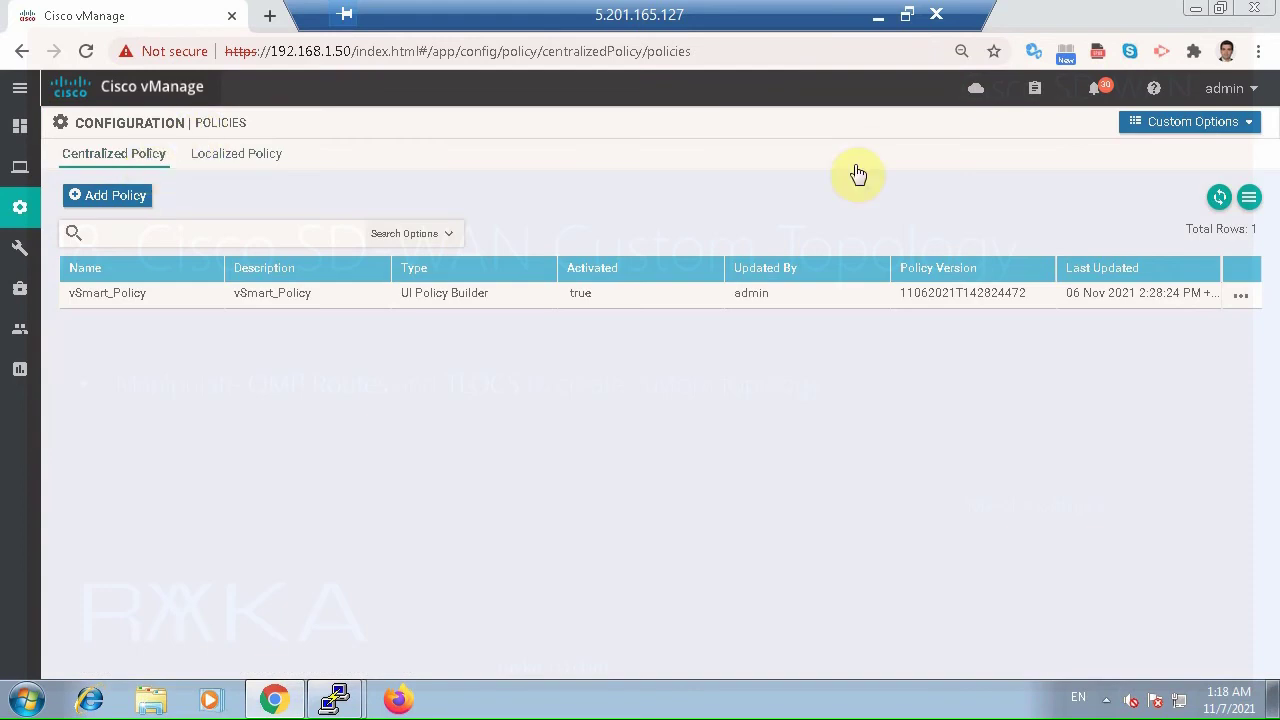
pyautogui.click(1196, 133)
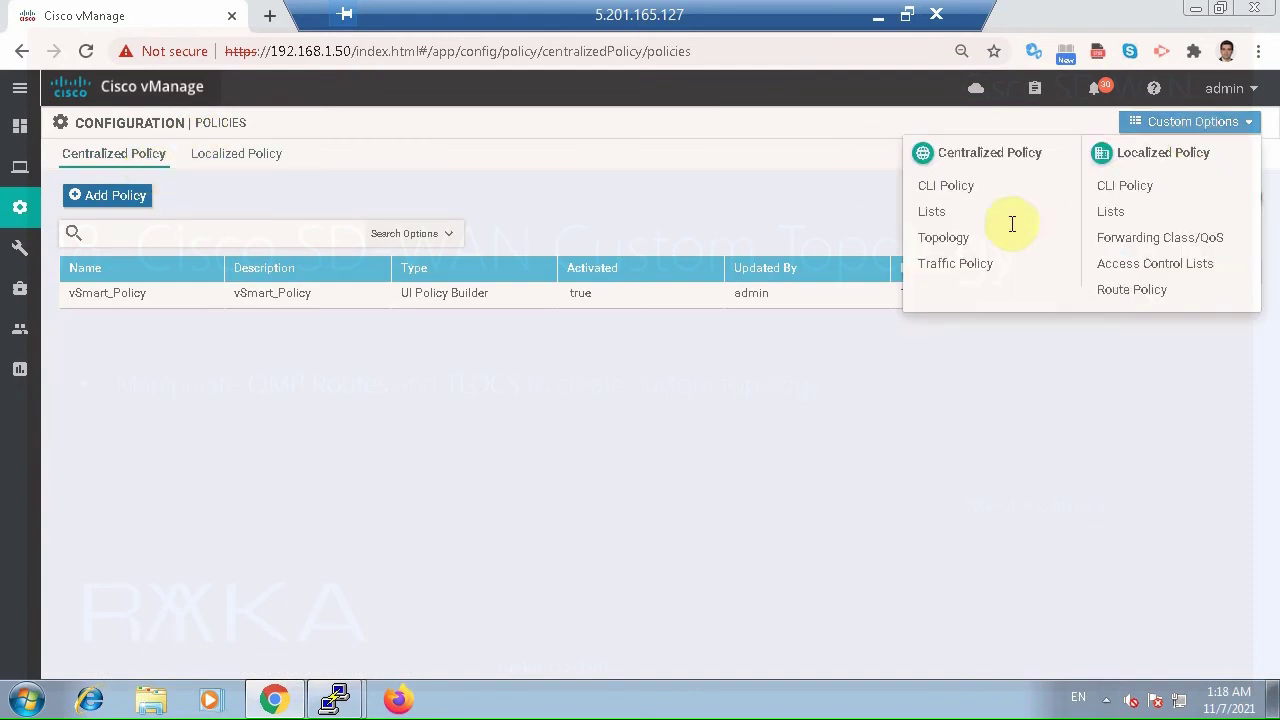
pyautogui.click(934, 213)
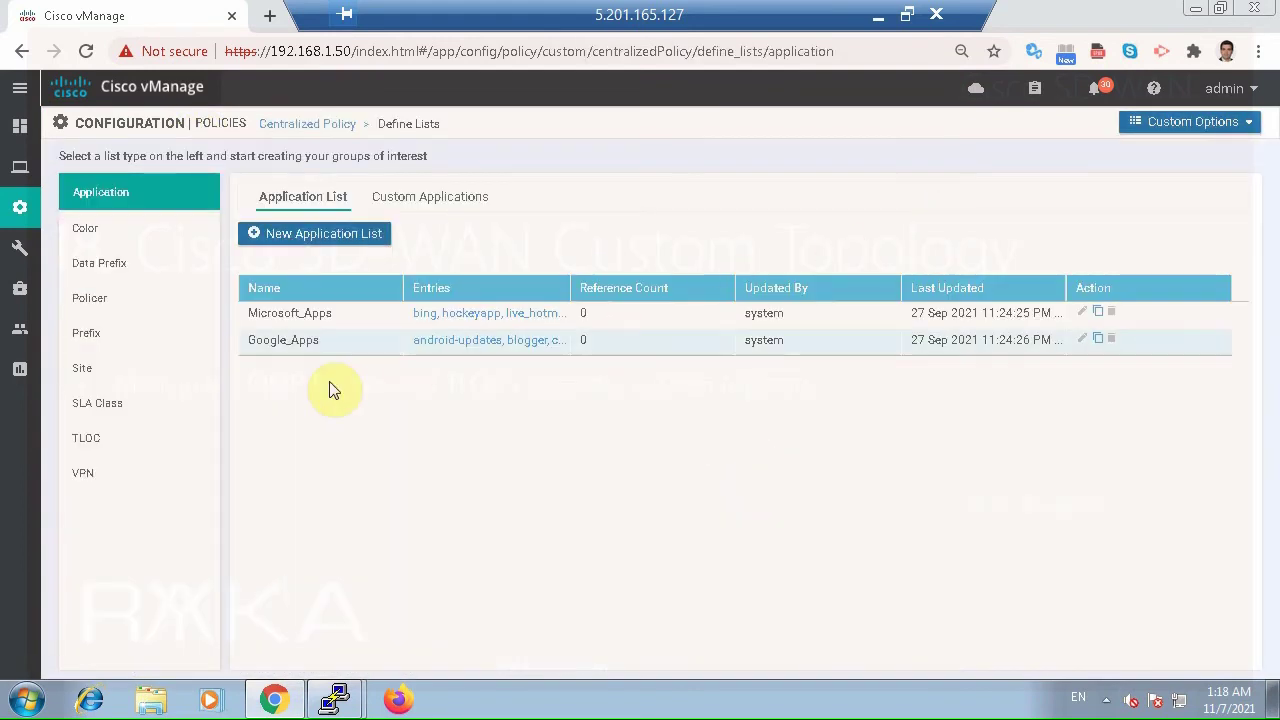
pyautogui.click(86, 370)
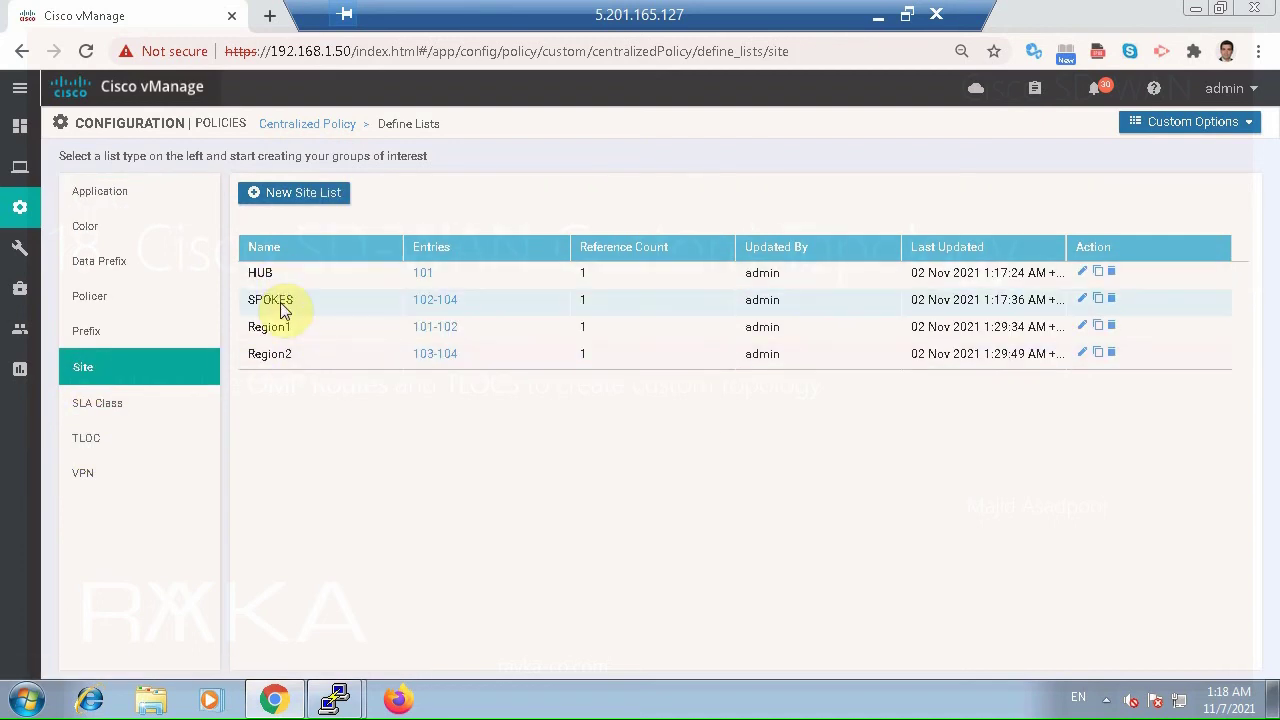
pyautogui.click(322, 205)
# Create site list SITE2_SITE3 covering sites 102-103.
pyautogui.click(337, 258)
pyautogui.write('SI')
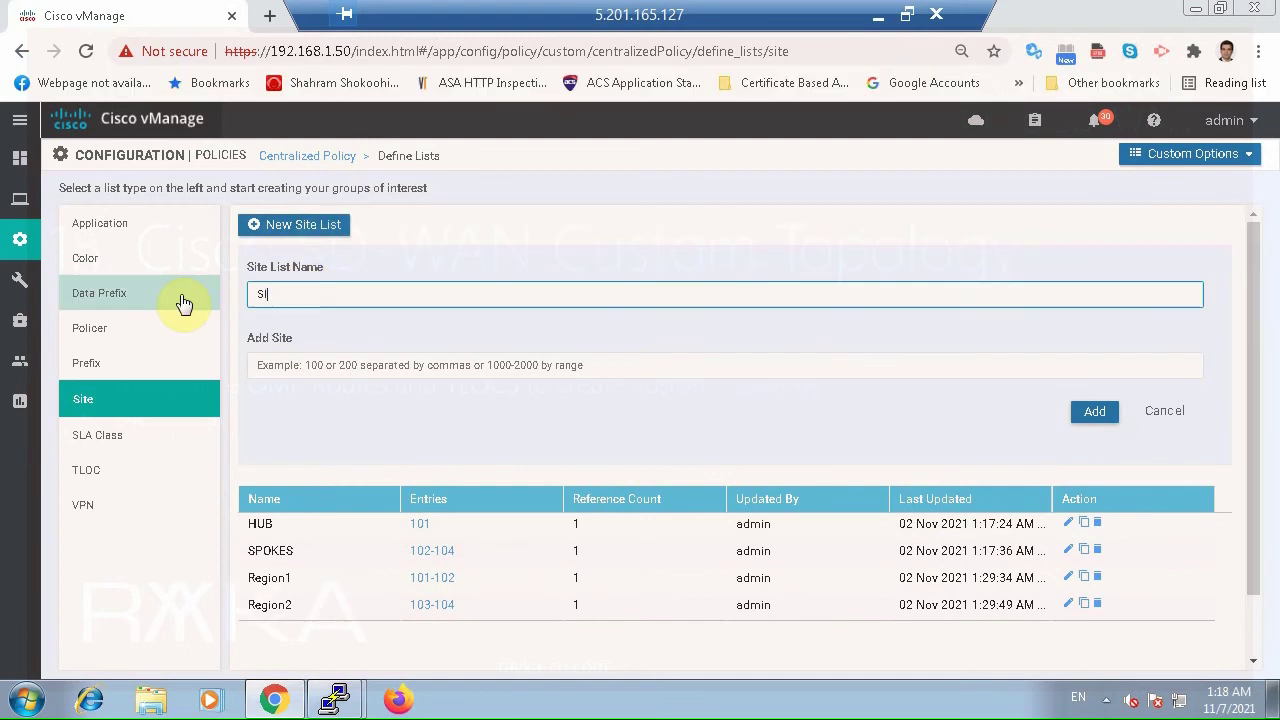
pyautogui.write('TE2_SITE3')
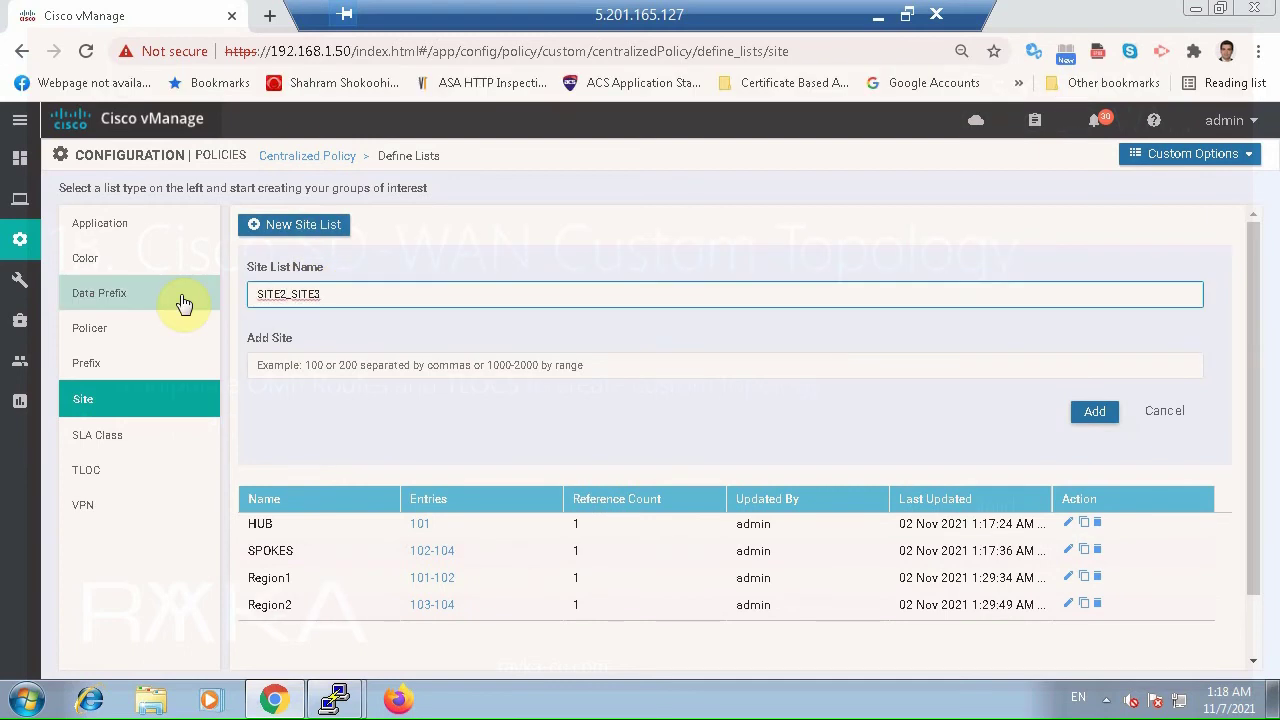
pyautogui.click(276, 357)
pyautogui.write('102')
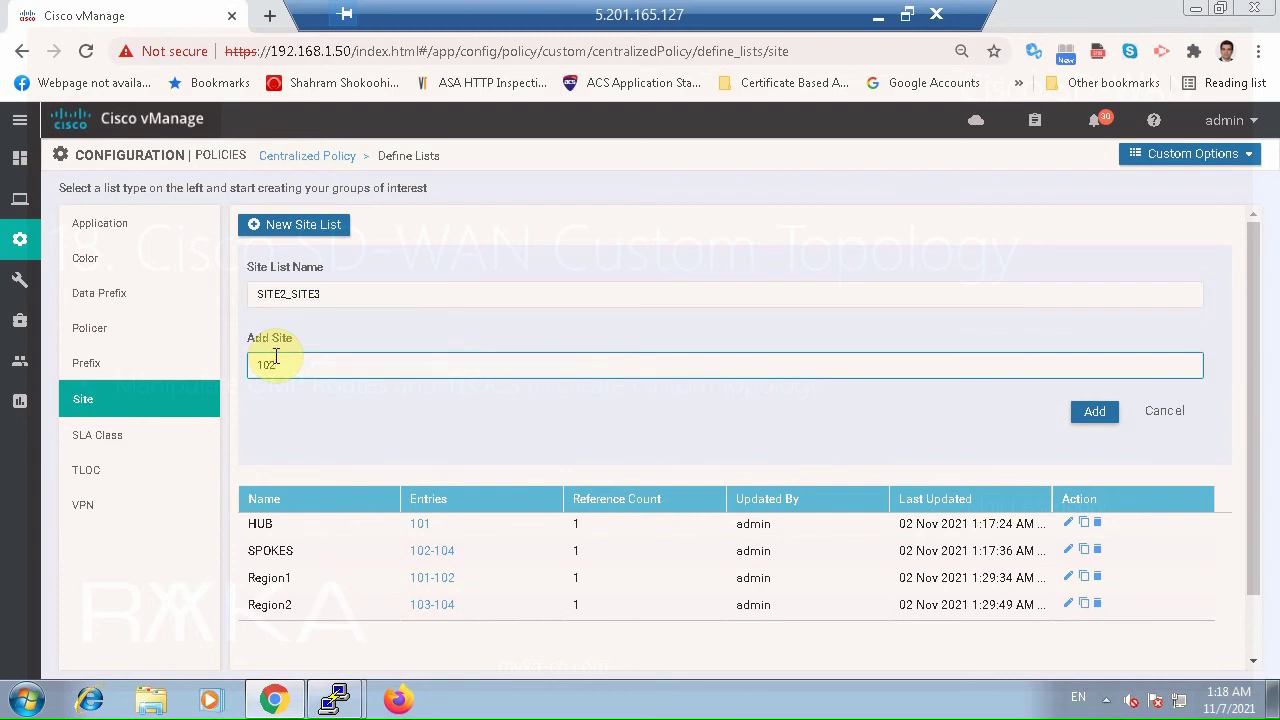
pyautogui.write('-103')
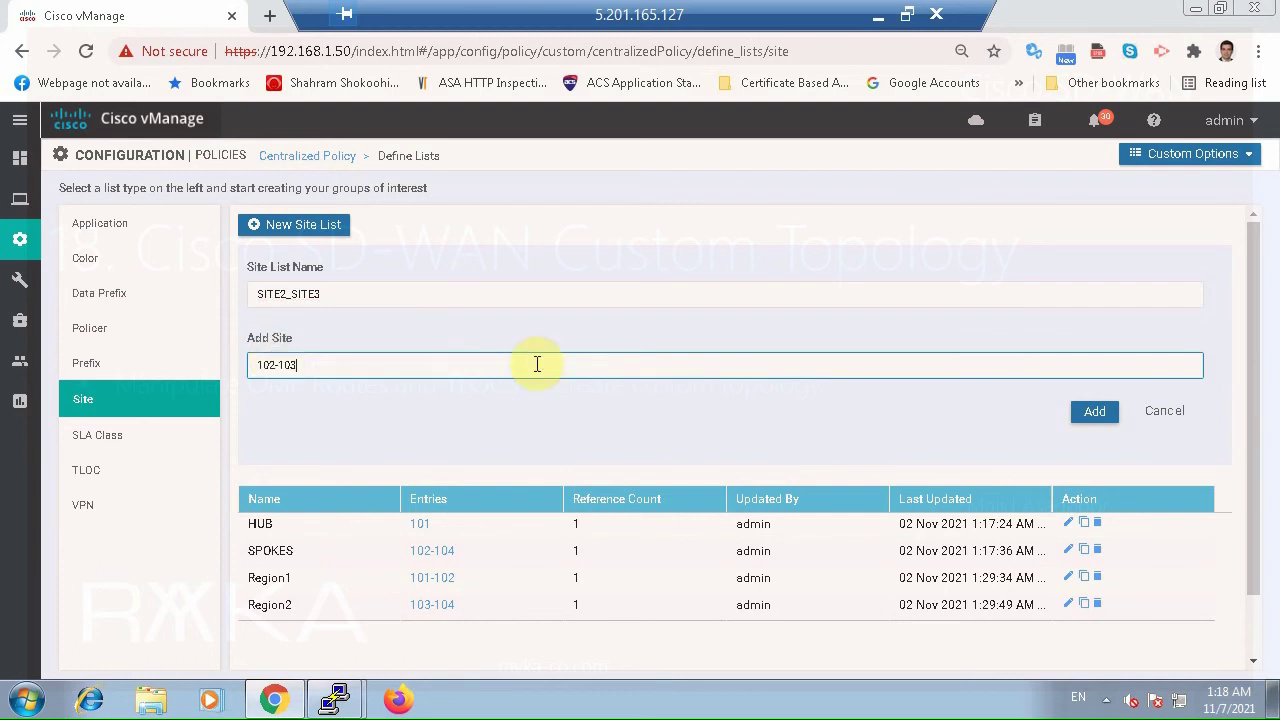
pyautogui.click(1085, 410)
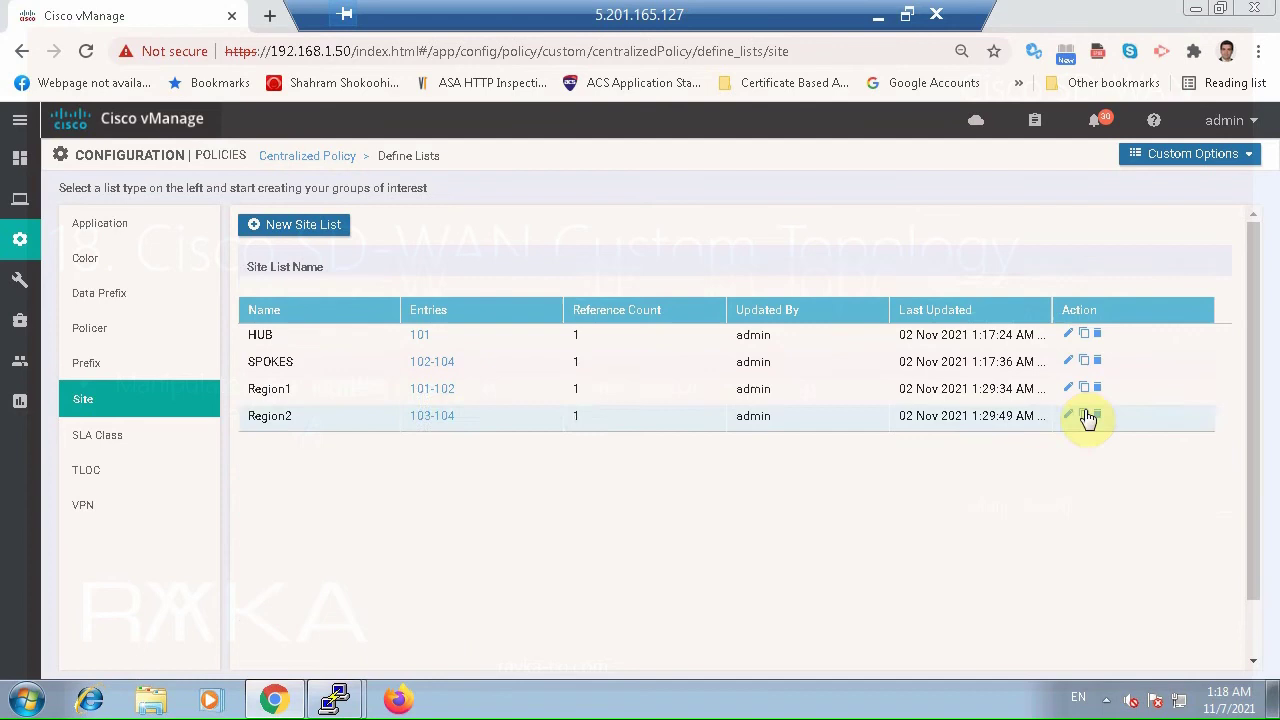
# Create site list SITE4 covering site 104.
pyautogui.click(290, 225)
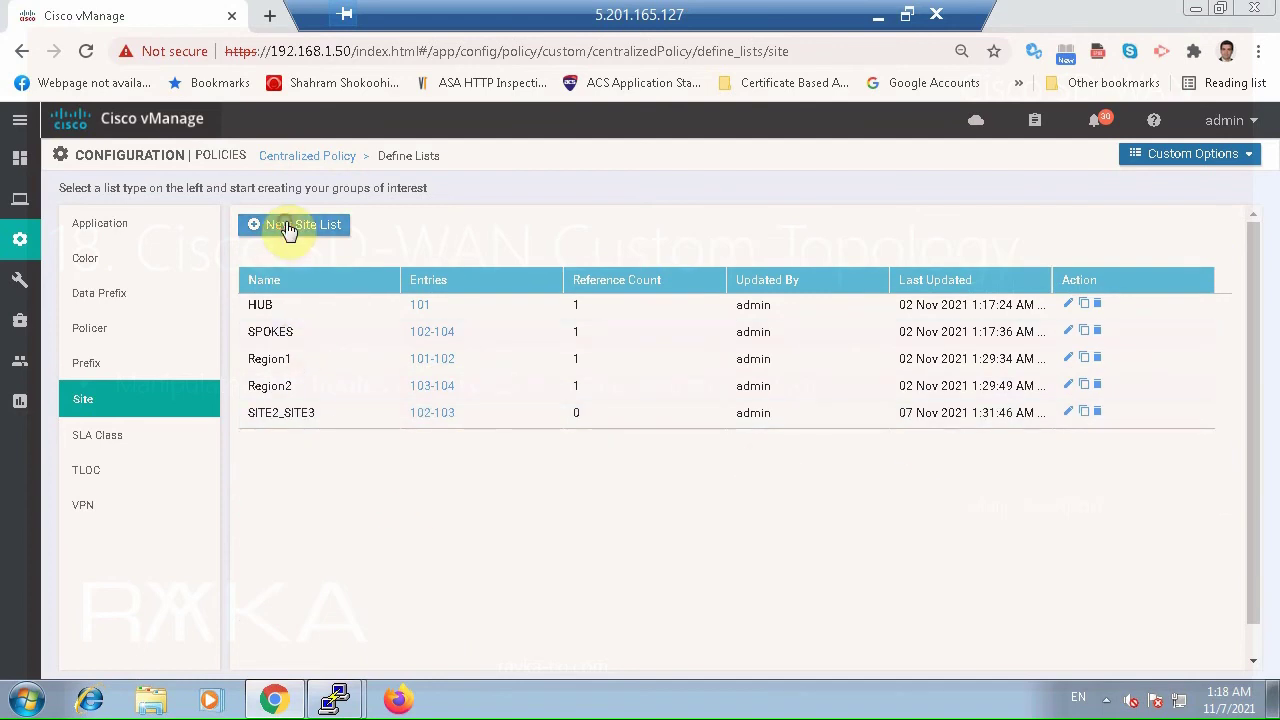
pyautogui.click(347, 291)
pyautogui.write('SITE4')
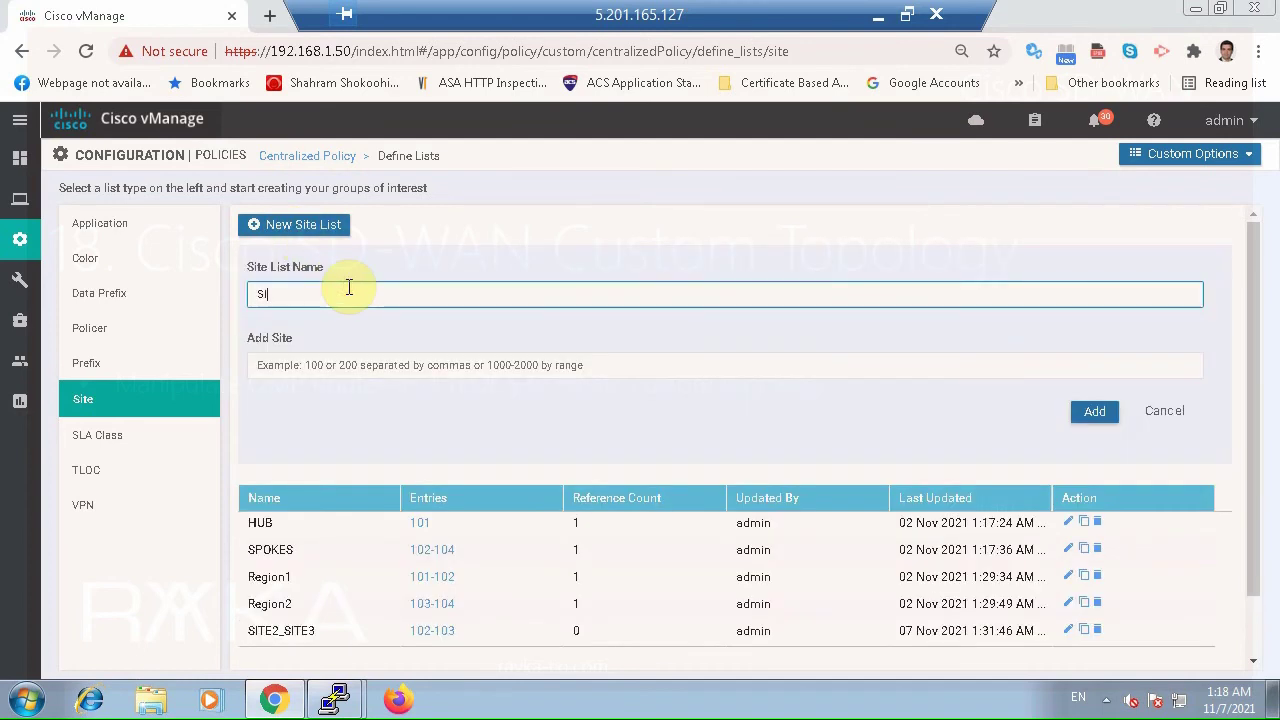
pyautogui.click(340, 362)
pyautogui.write('104')
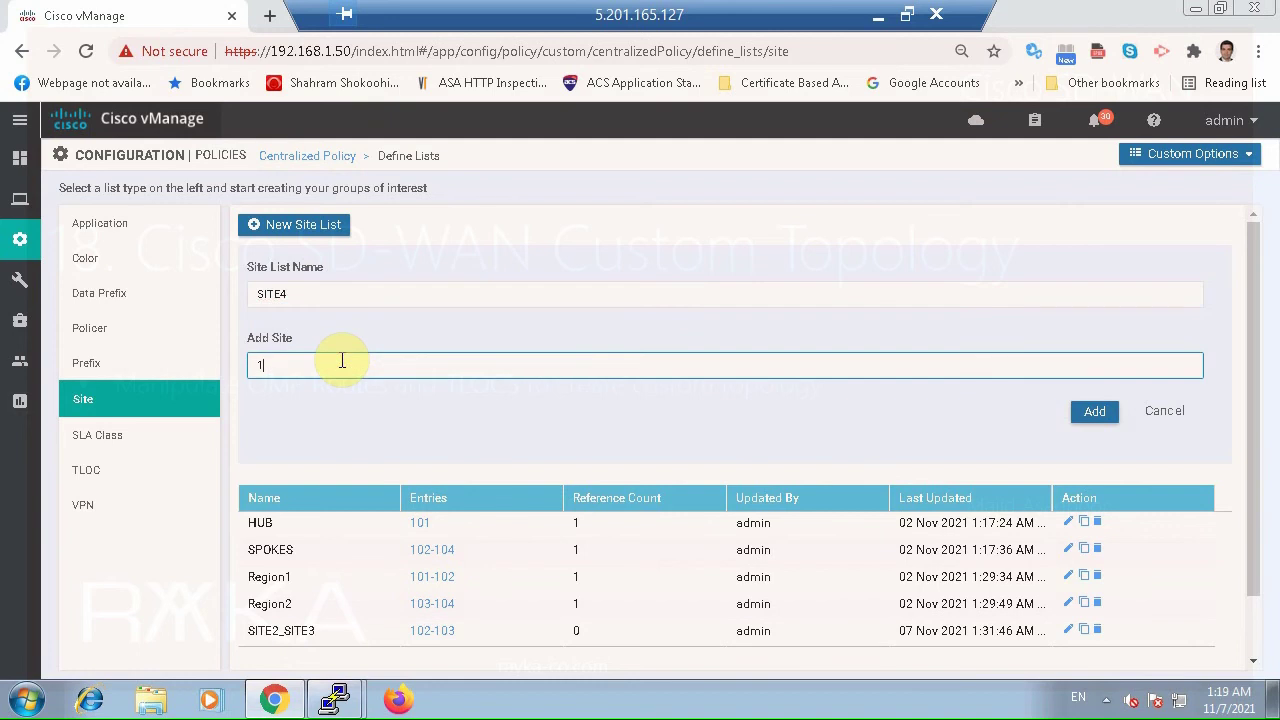
pyautogui.click(1088, 420)
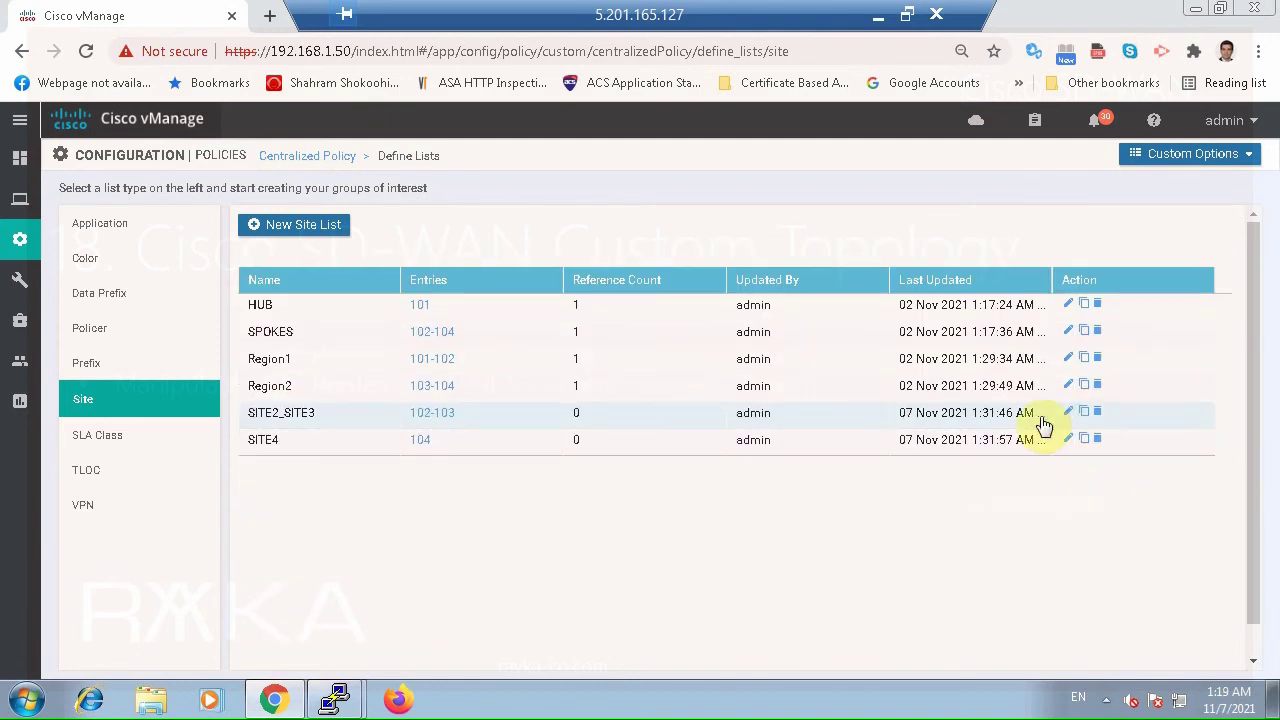
# Create site list HUB_SITE2_SITE3 with the site range 101-103.
pyautogui.click(318, 226)
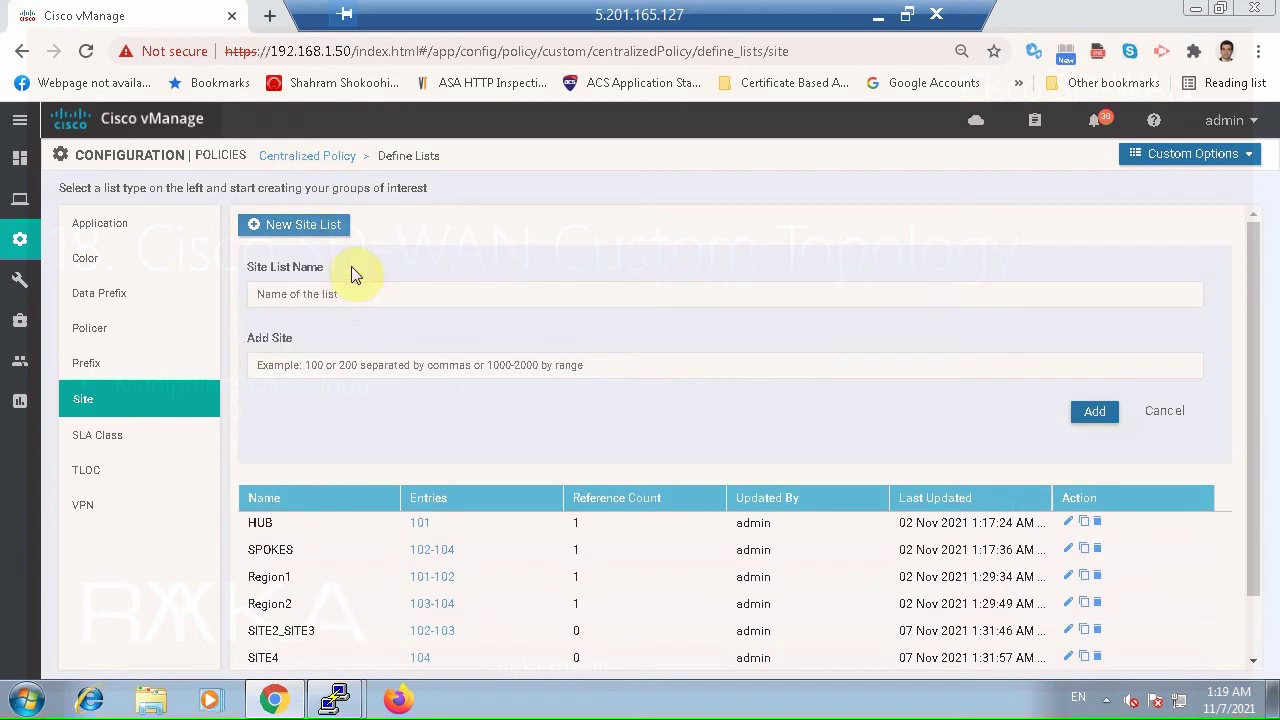
pyautogui.click(355, 293)
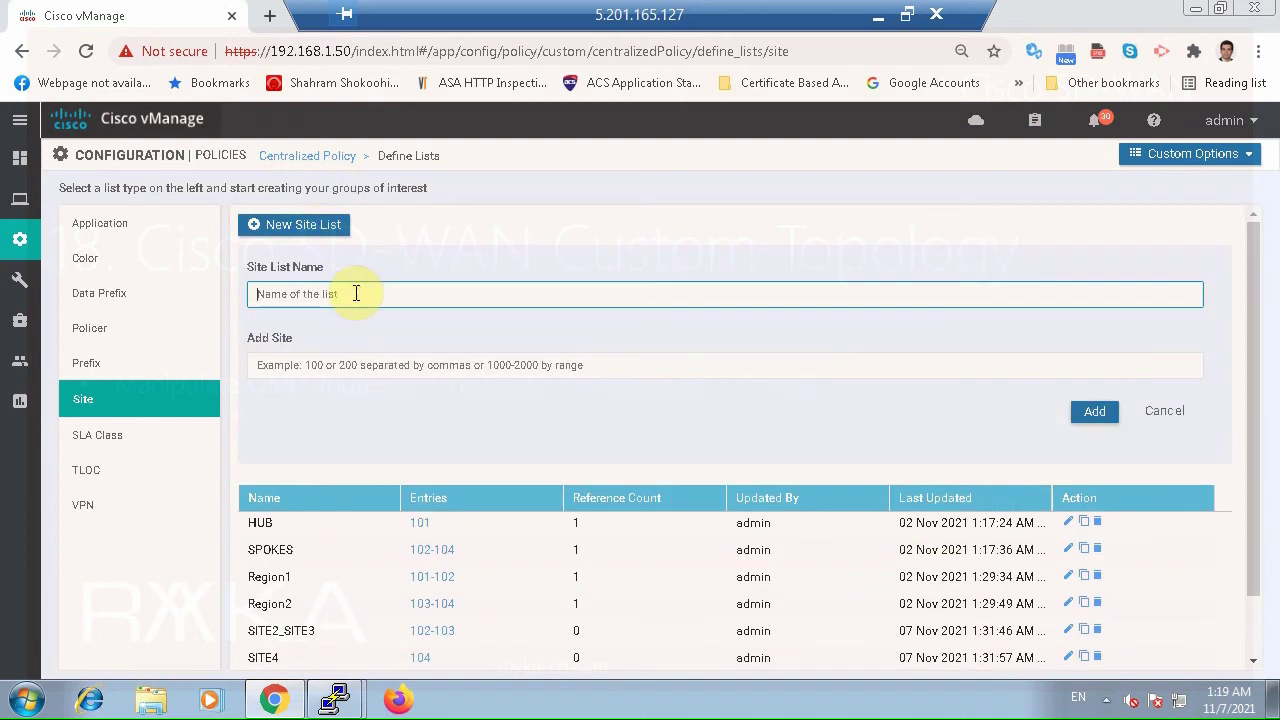
pyautogui.write('HUB_SITE2_SITE3')
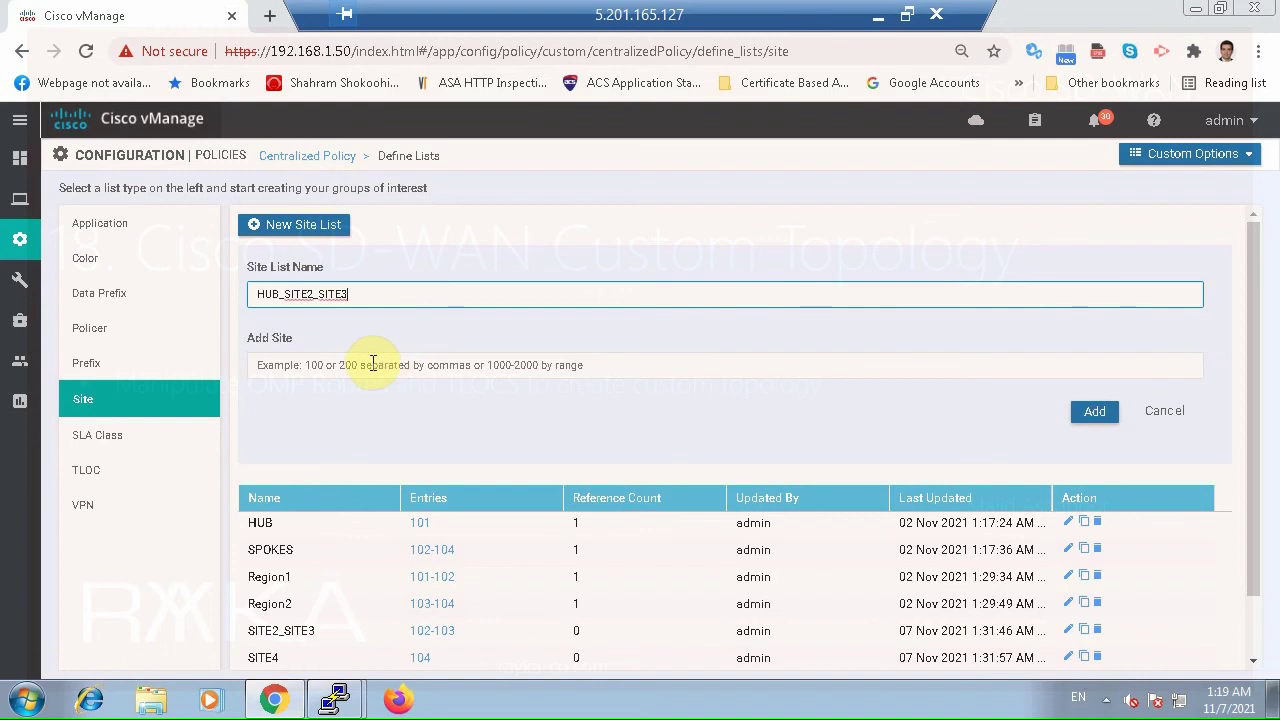
pyautogui.click(372, 364)
pyautogui.write('10')
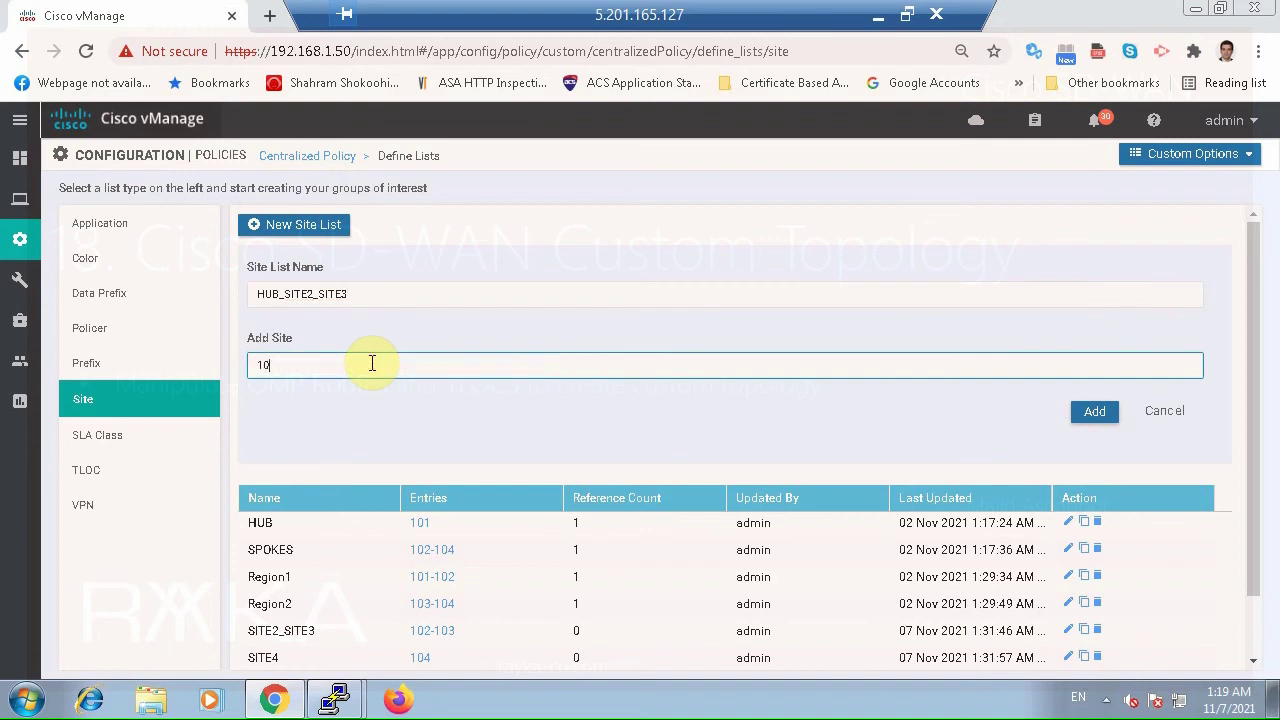
pyautogui.write('1-103')
pyautogui.click(1095, 411)
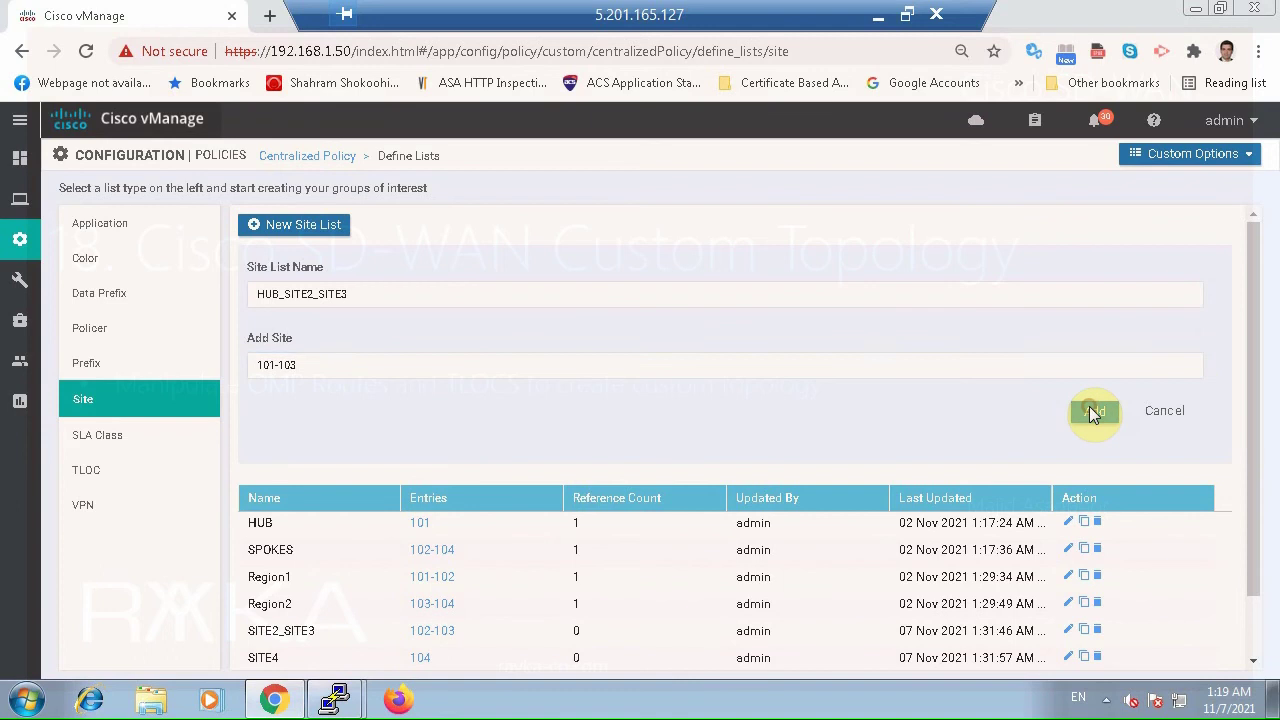
pyautogui.scroll(-1, 600, 440)
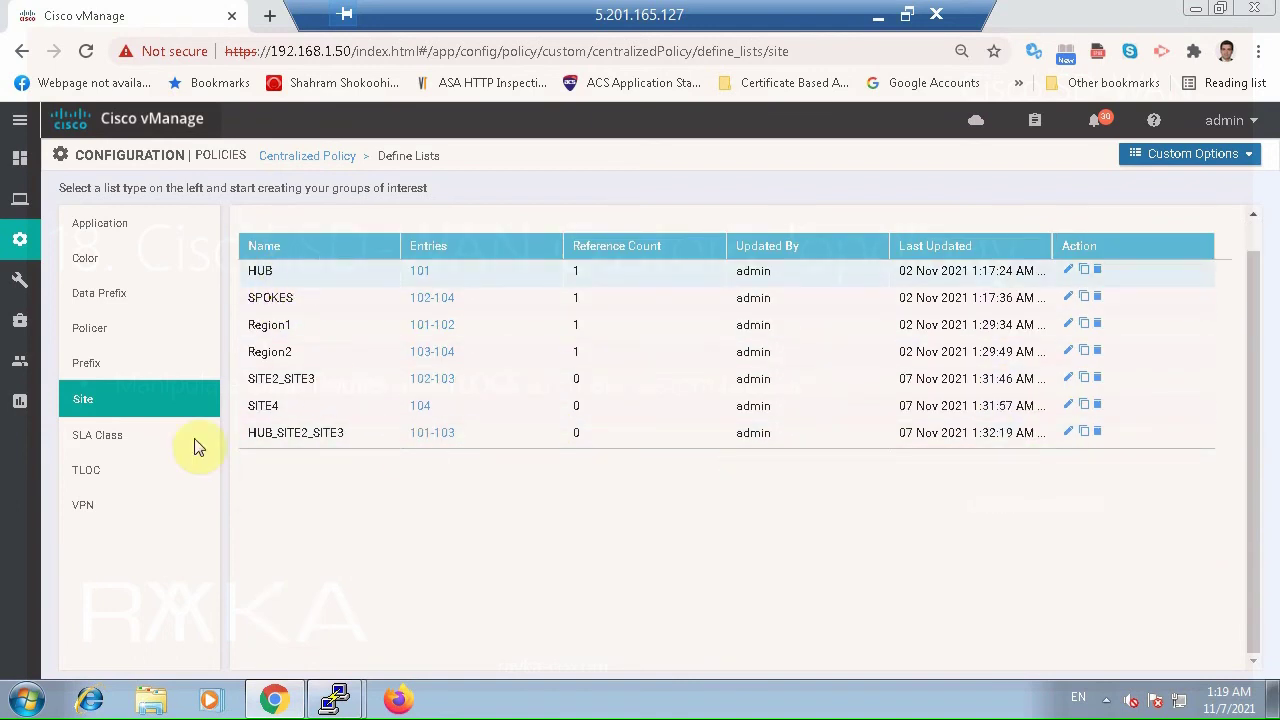
# Switch to the TLOC lists and begin a new TLOC list.
pyautogui.click(120, 475)
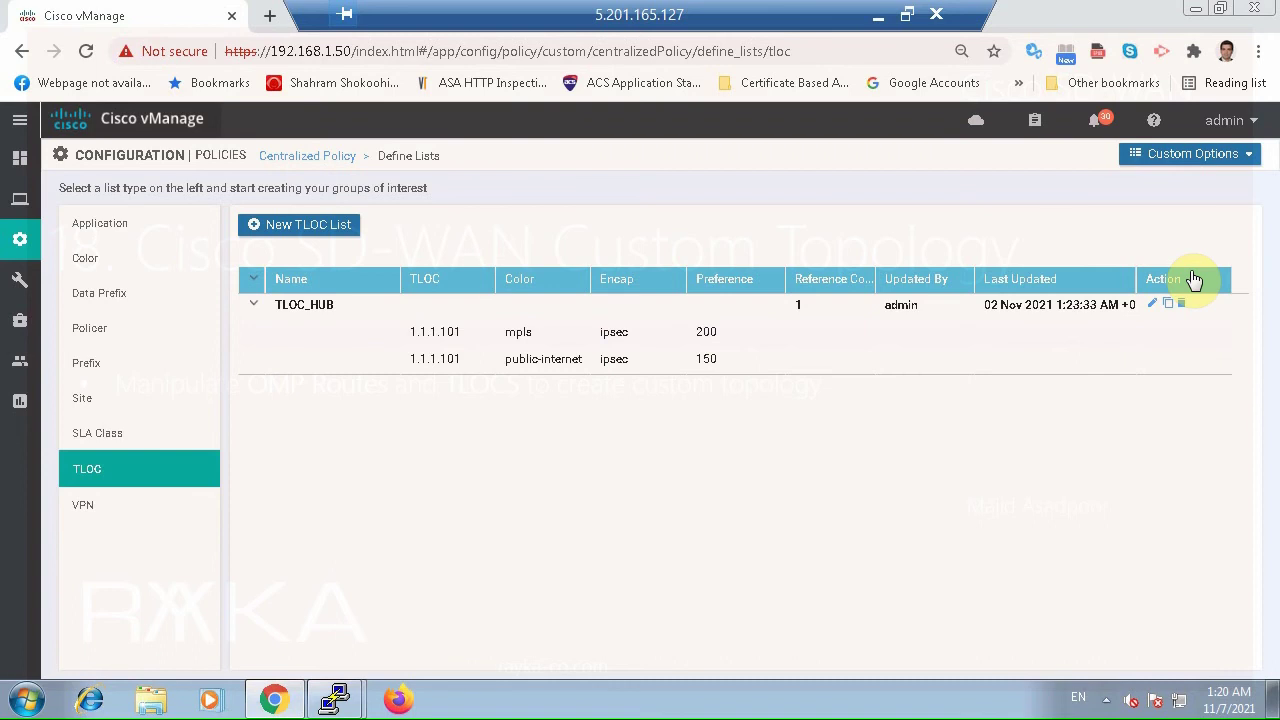
pyautogui.click(340, 232)
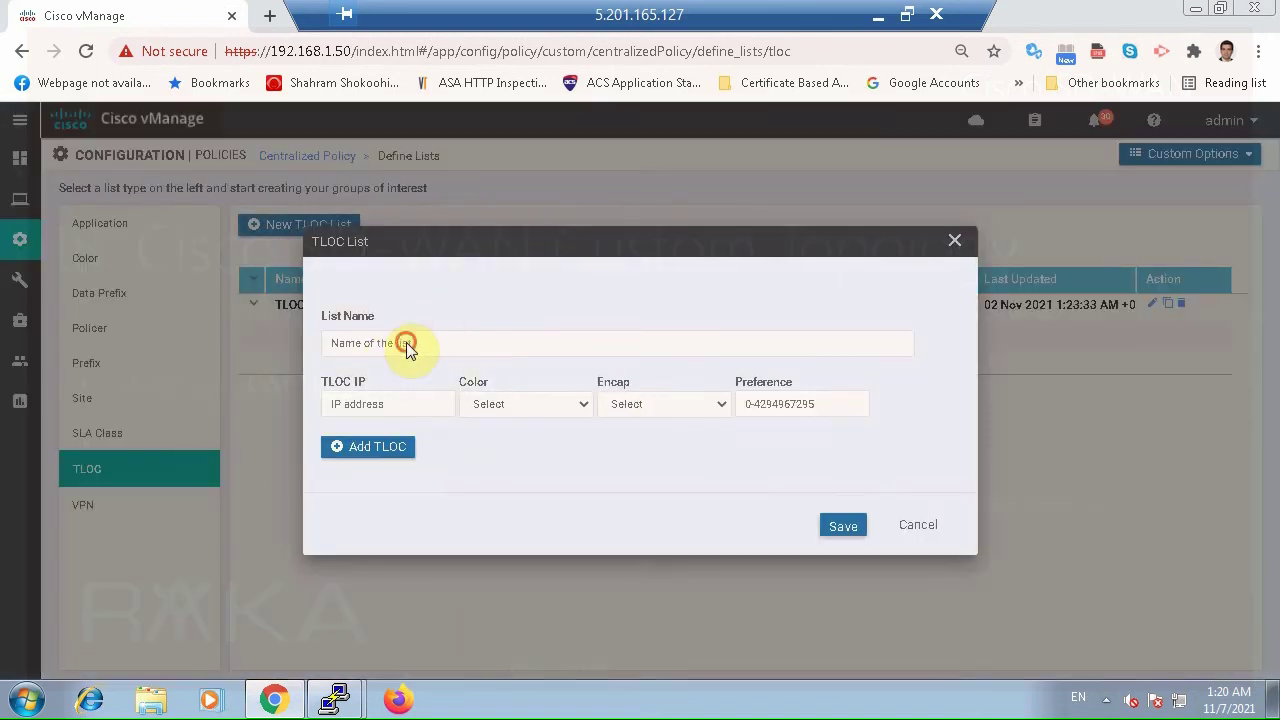
# Name the TLOC list HUB_LOCATION with a first TLOC 1.1.1.101 on public-internet, ipsec.
pyautogui.click(406, 343)
pyautogui.write('HUB_')
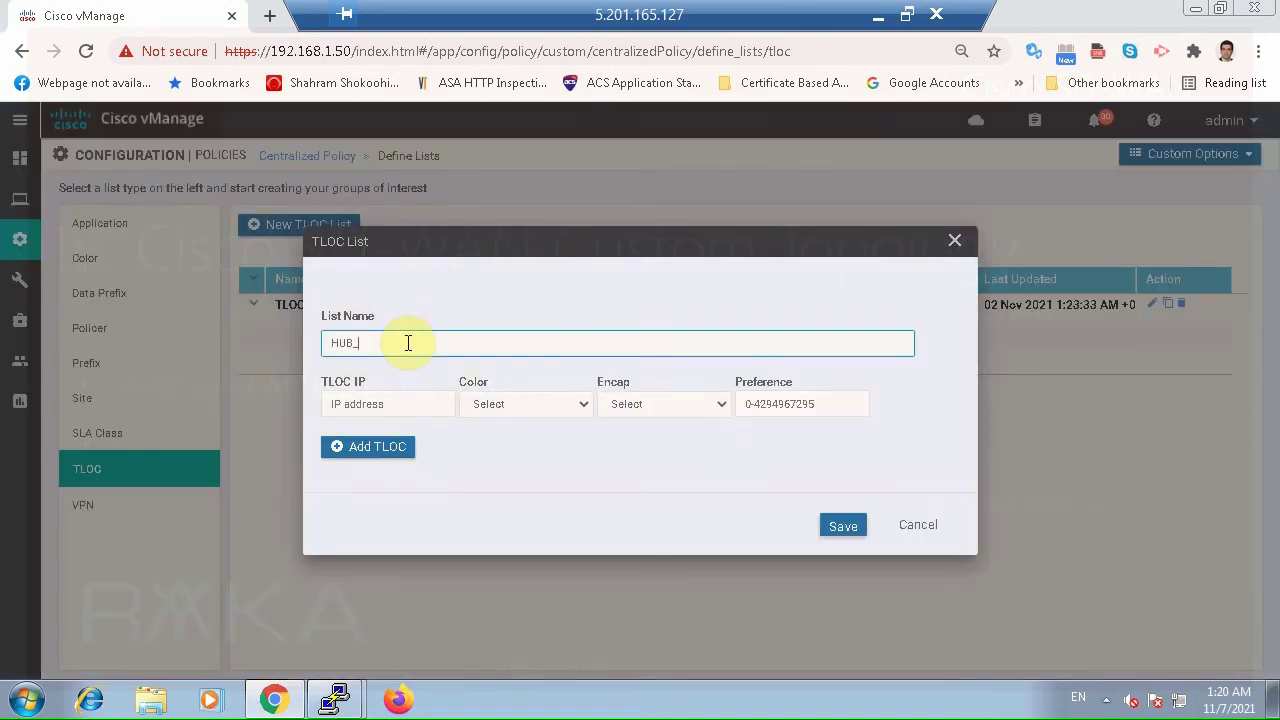
pyautogui.write('LOCATION')
pyautogui.click(380, 412)
pyautogui.write('1')
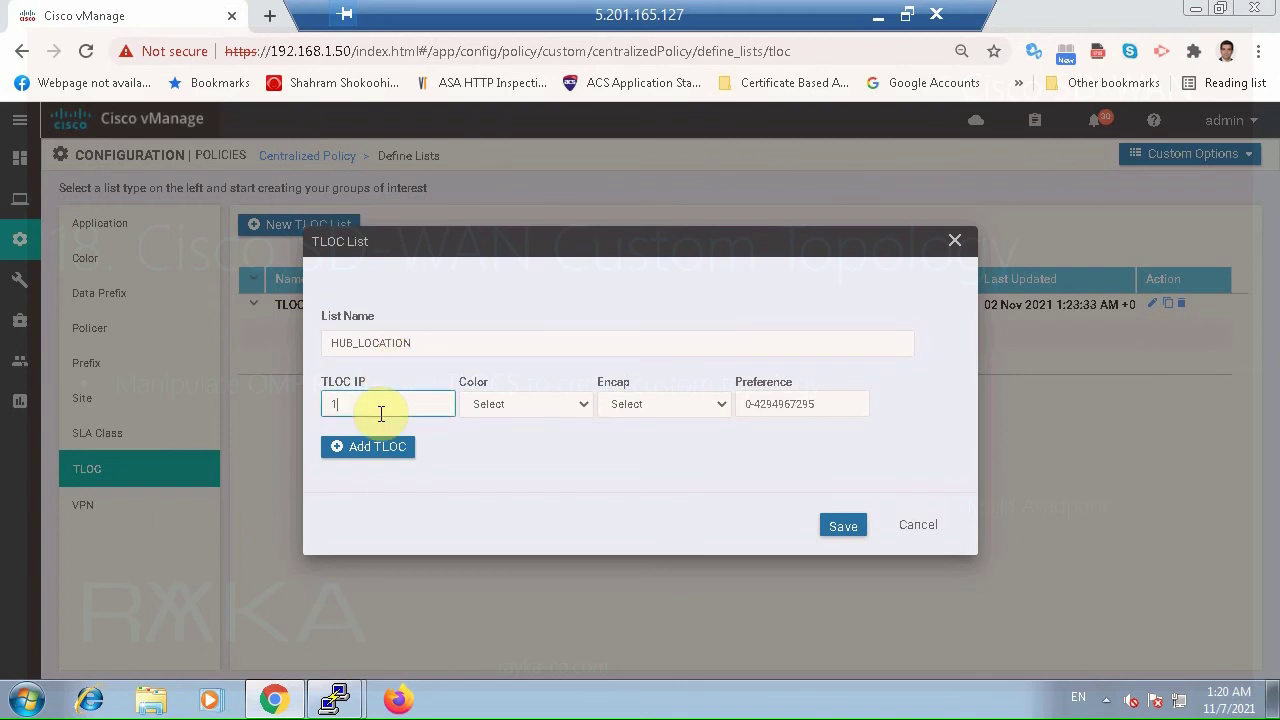
pyautogui.write('.1.1.110')
pyautogui.write('01')
pyautogui.click(543, 405)
pyautogui.write('public-internet')
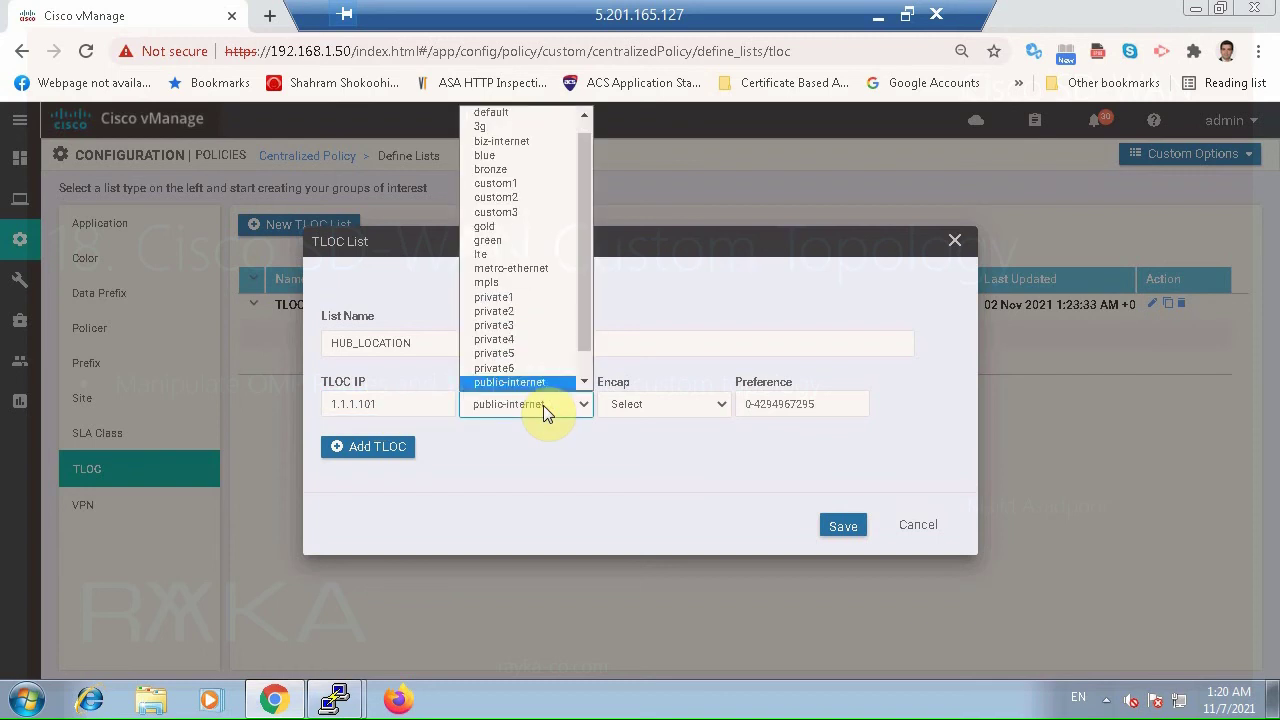
pyautogui.press('Return')
pyautogui.click(648, 408)
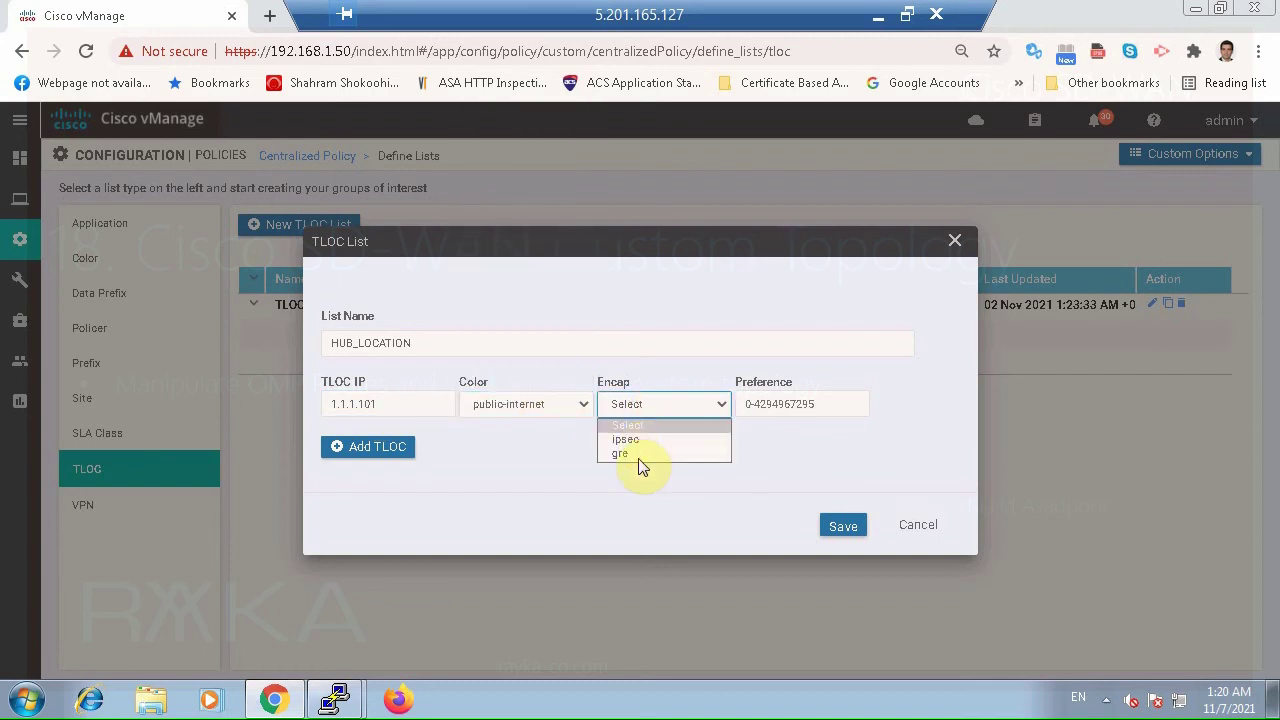
pyautogui.click(633, 441)
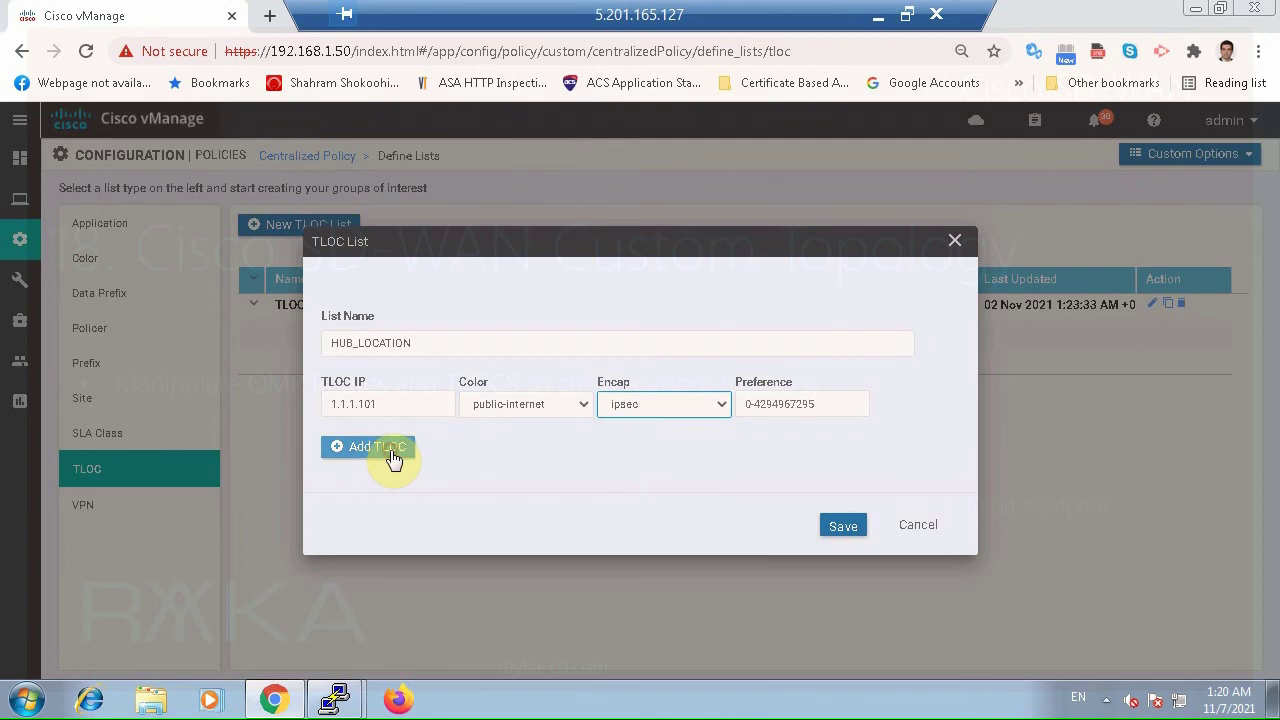
# Add a second TLOC 1.1.1.101 on mpls with ipsec and save the list.
pyautogui.click(393, 458)
pyautogui.click(376, 421)
pyautogui.write('1')
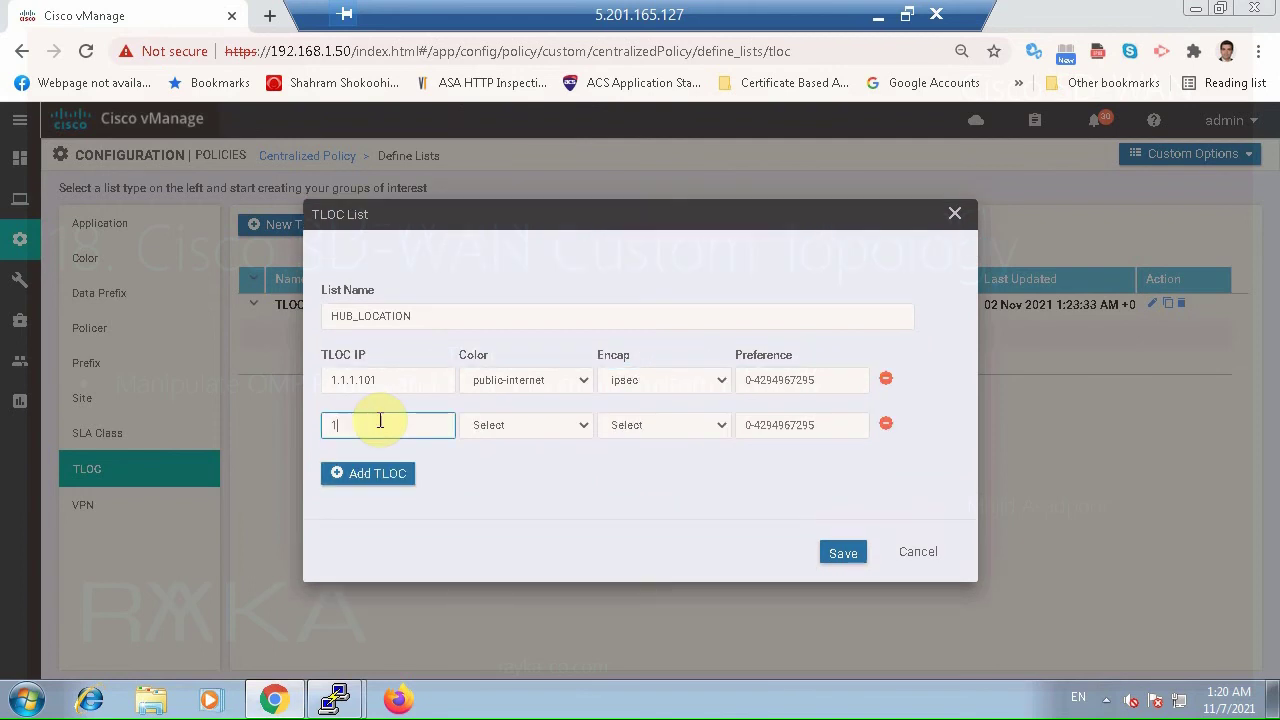
pyautogui.write('.1.1.101')
pyautogui.click(543, 424)
pyautogui.write('mpls')
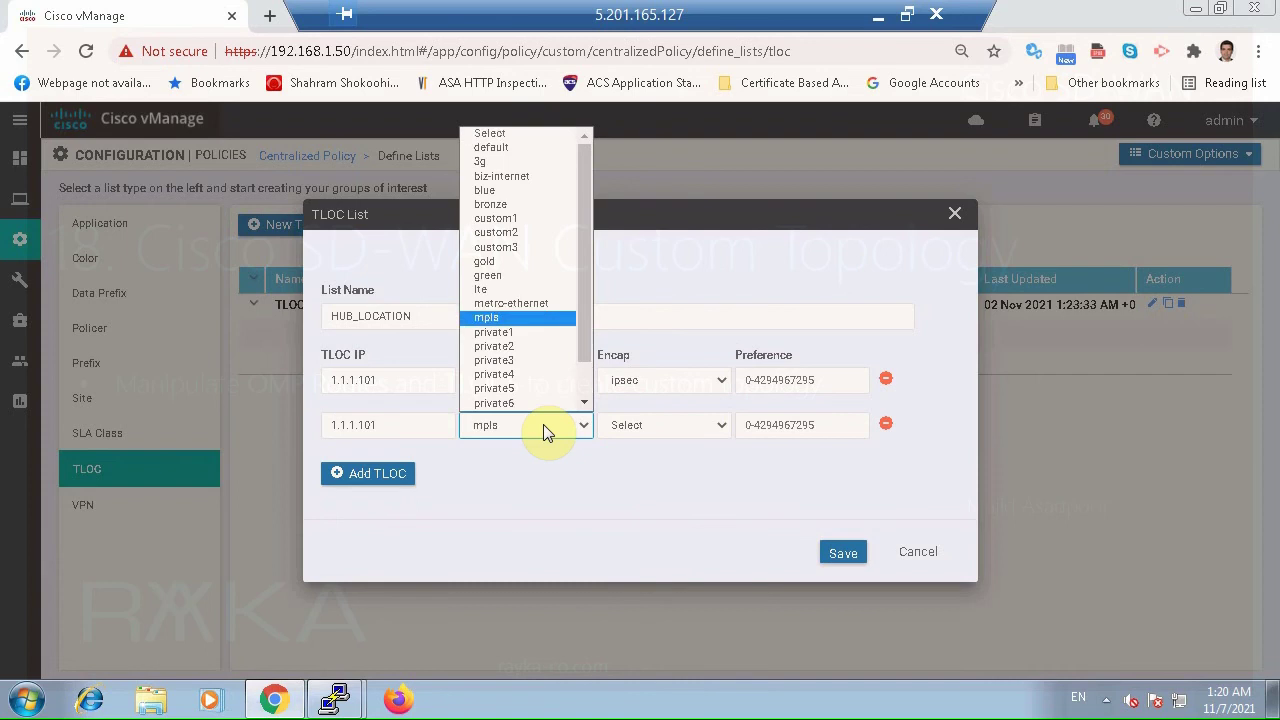
pyautogui.press('Return')
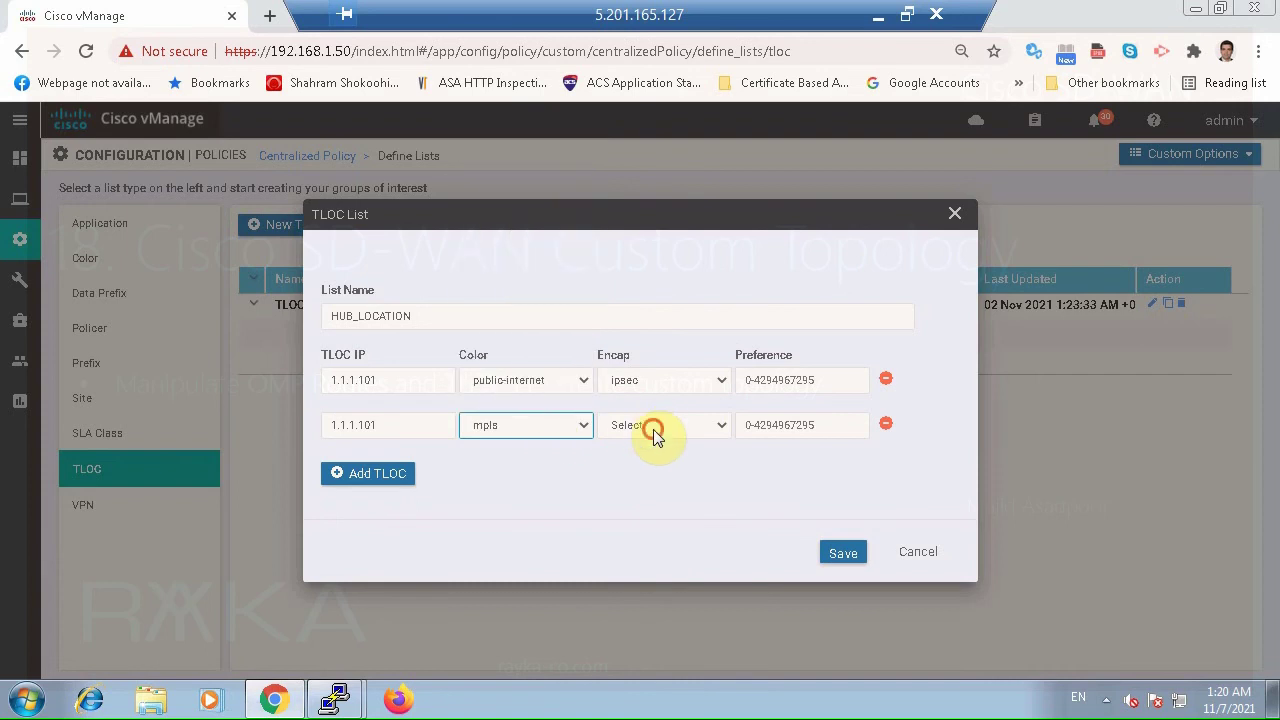
pyautogui.click(653, 429)
pyautogui.click(640, 460)
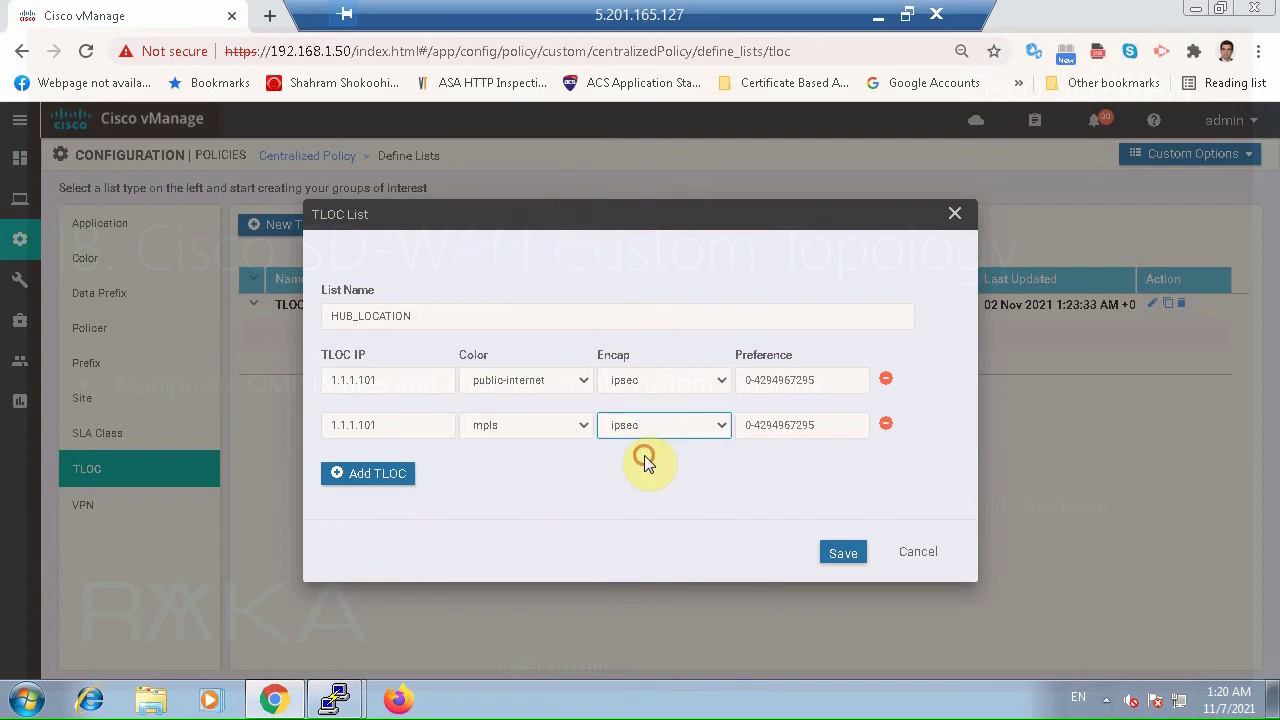
pyautogui.click(840, 552)
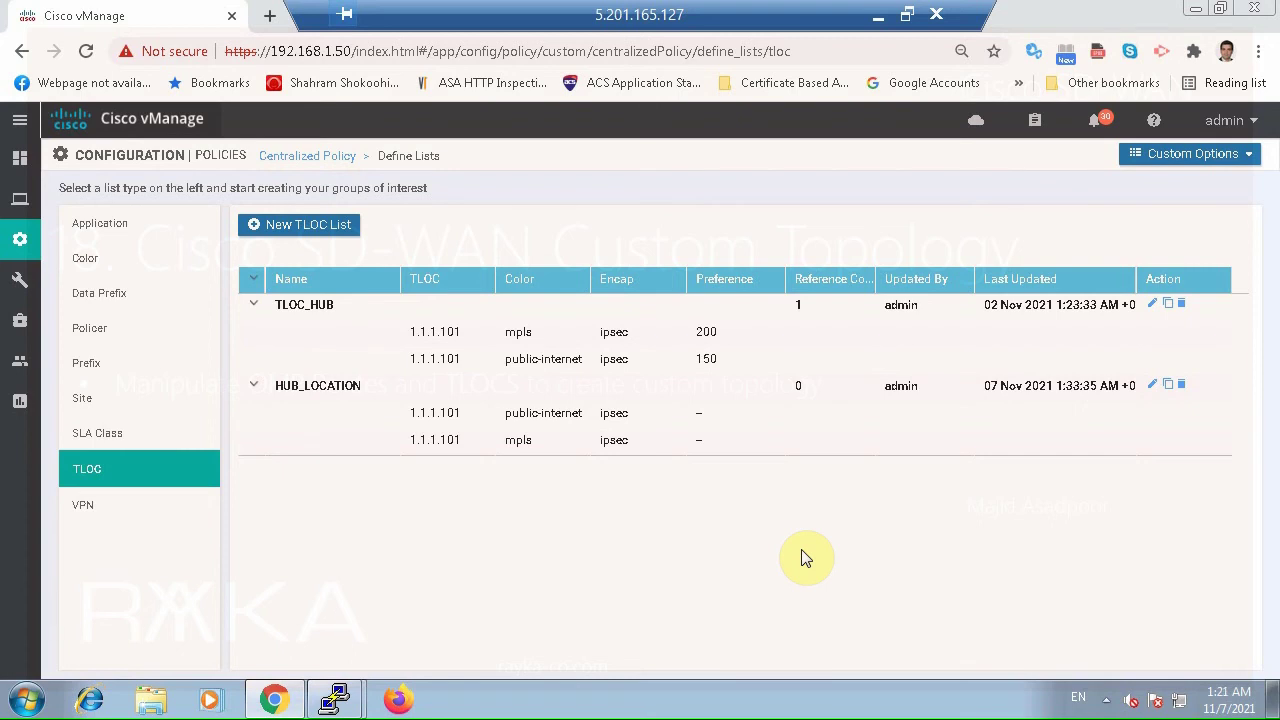
pyautogui.click(1190, 153)
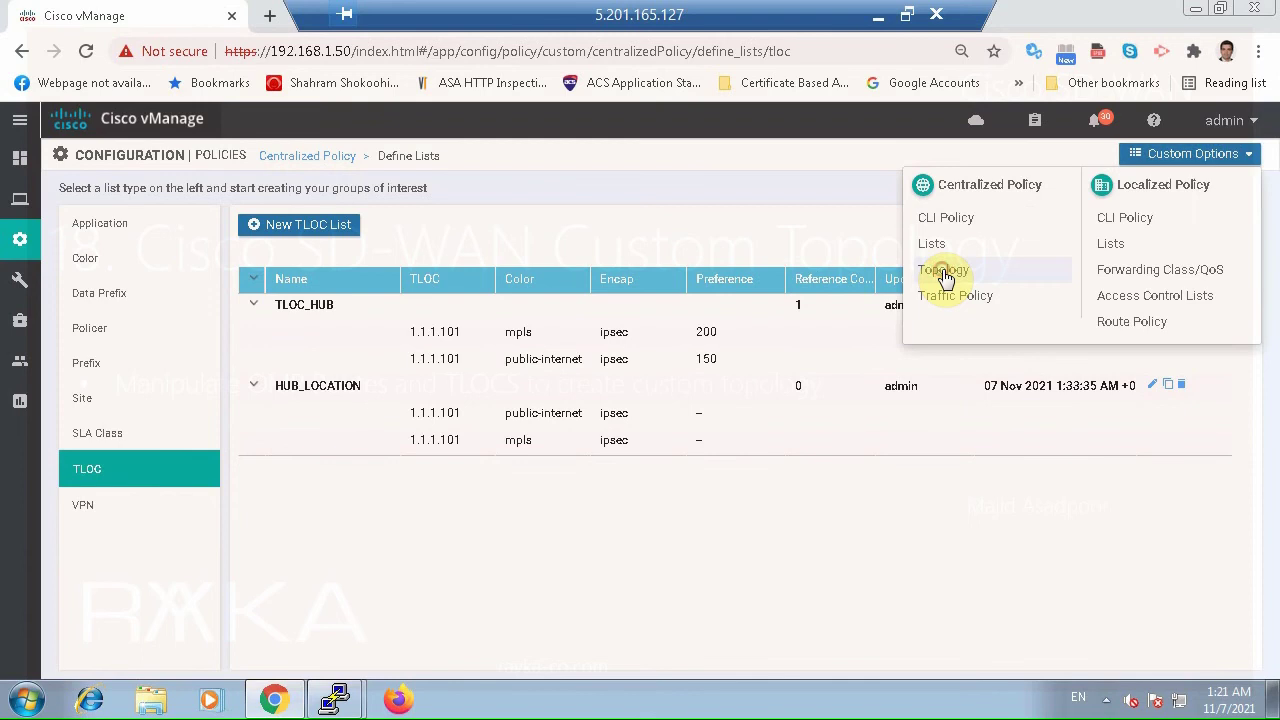
# Start a new Custom Control (Route & TLOC) topology policy.
pyautogui.click(944, 272)
pyautogui.click(174, 268)
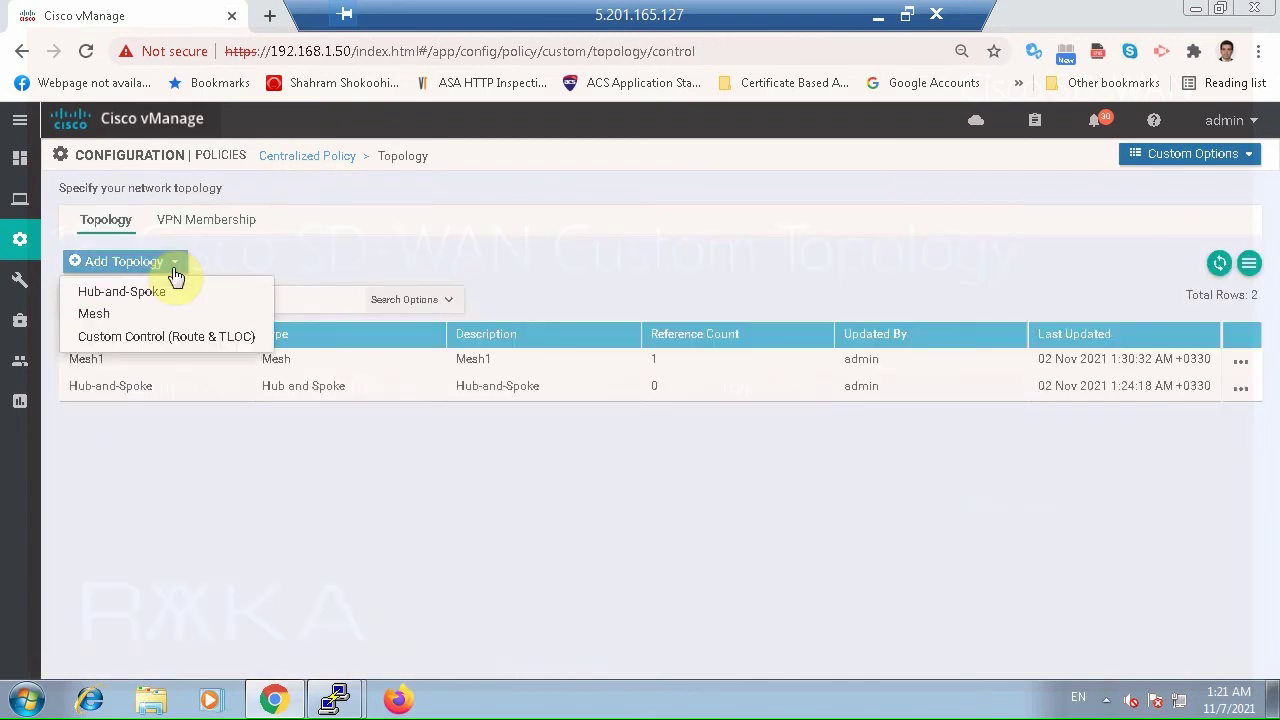
pyautogui.click(174, 338)
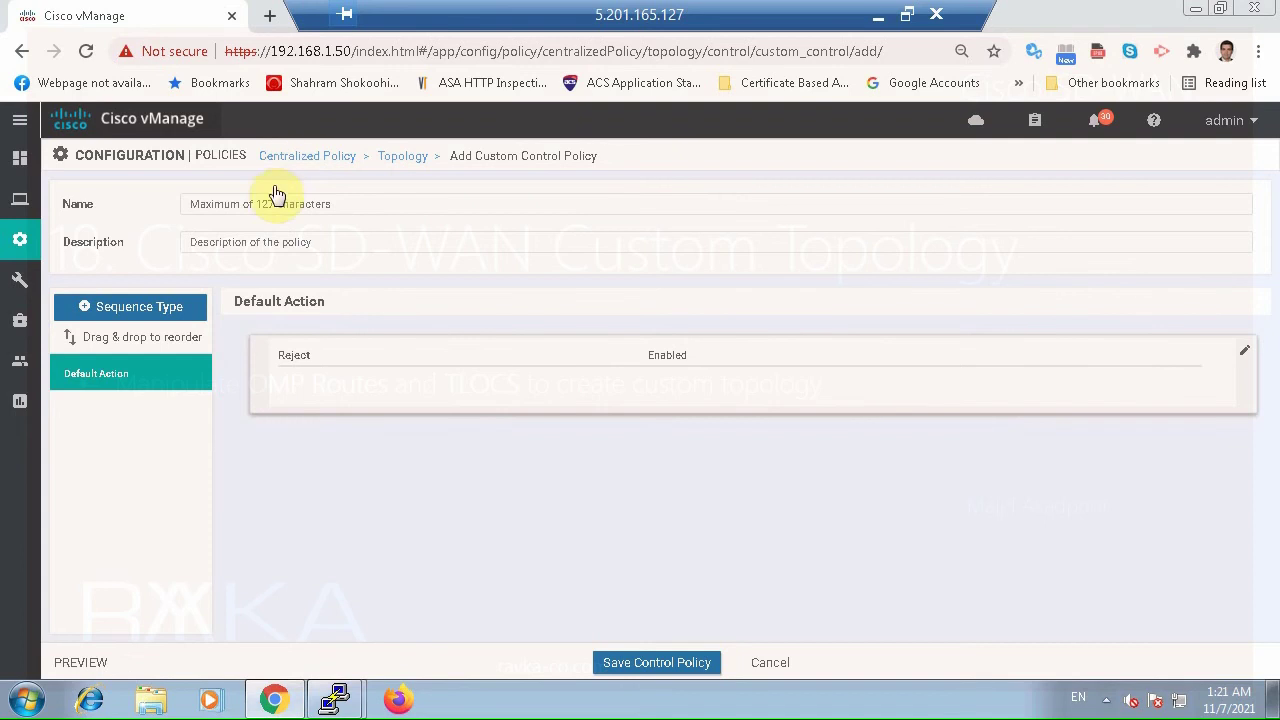
# Name the policy Outbound_to_Site2_Site3 and paste the same text as its description.
pyautogui.click(275, 203)
pyautogui.write('Outbound_')
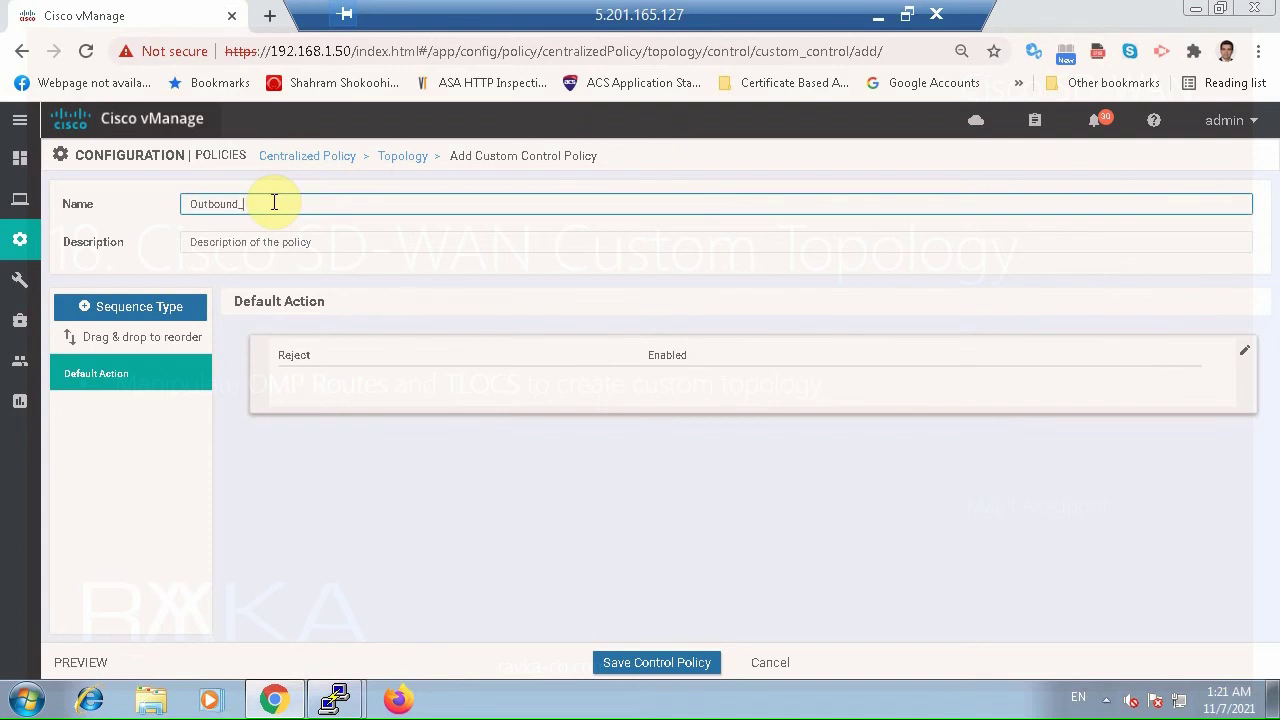
pyautogui.write('to_Site2_Site3')
pyautogui.hotkey('ctrl', 'a')
pyautogui.hotkey('ctrl', 'c')
pyautogui.click(507, 241)
pyautogui.hotkey('ctrl', 'v')
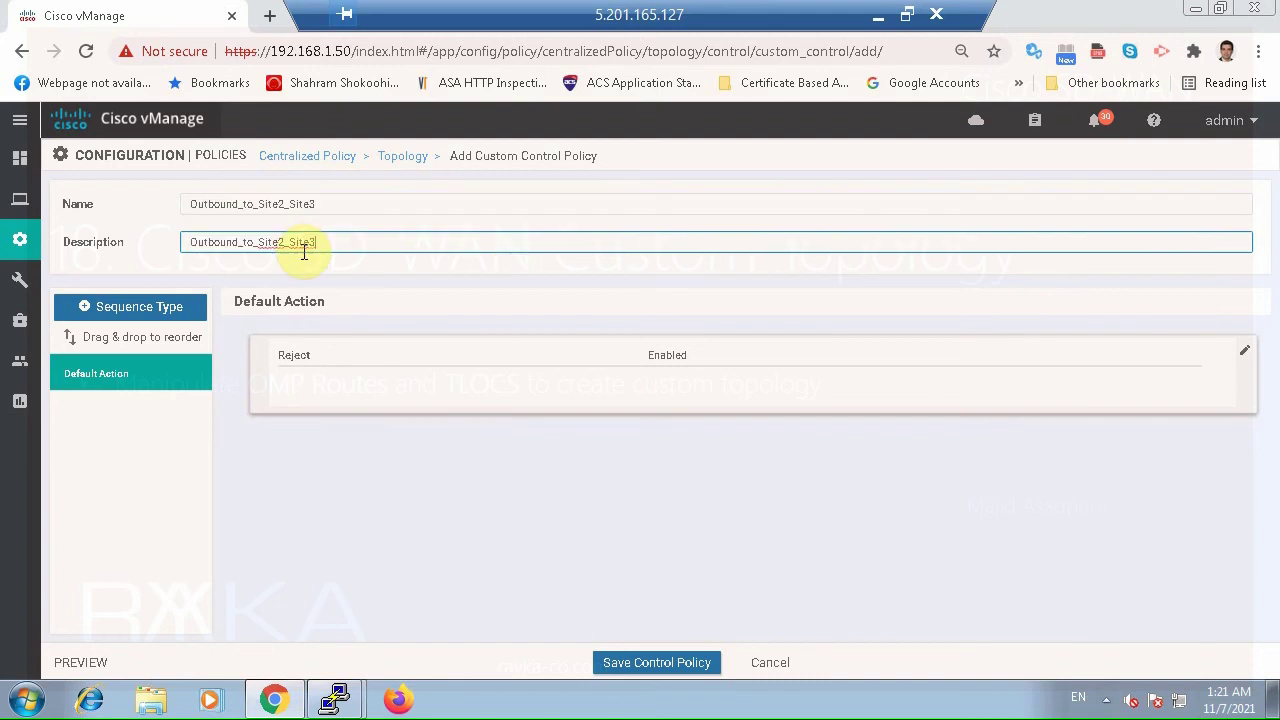
# Add a Route sequence to the policy with a new sequence rule.
pyautogui.click(171, 310)
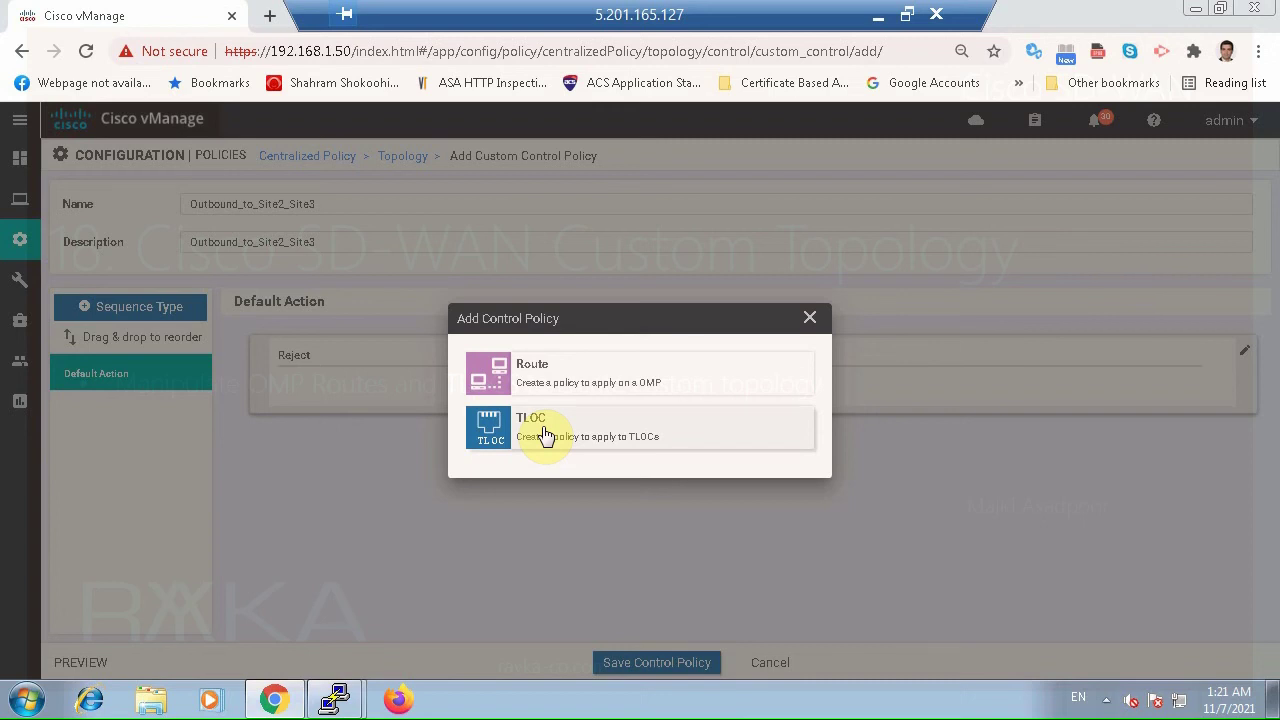
pyautogui.click(545, 379)
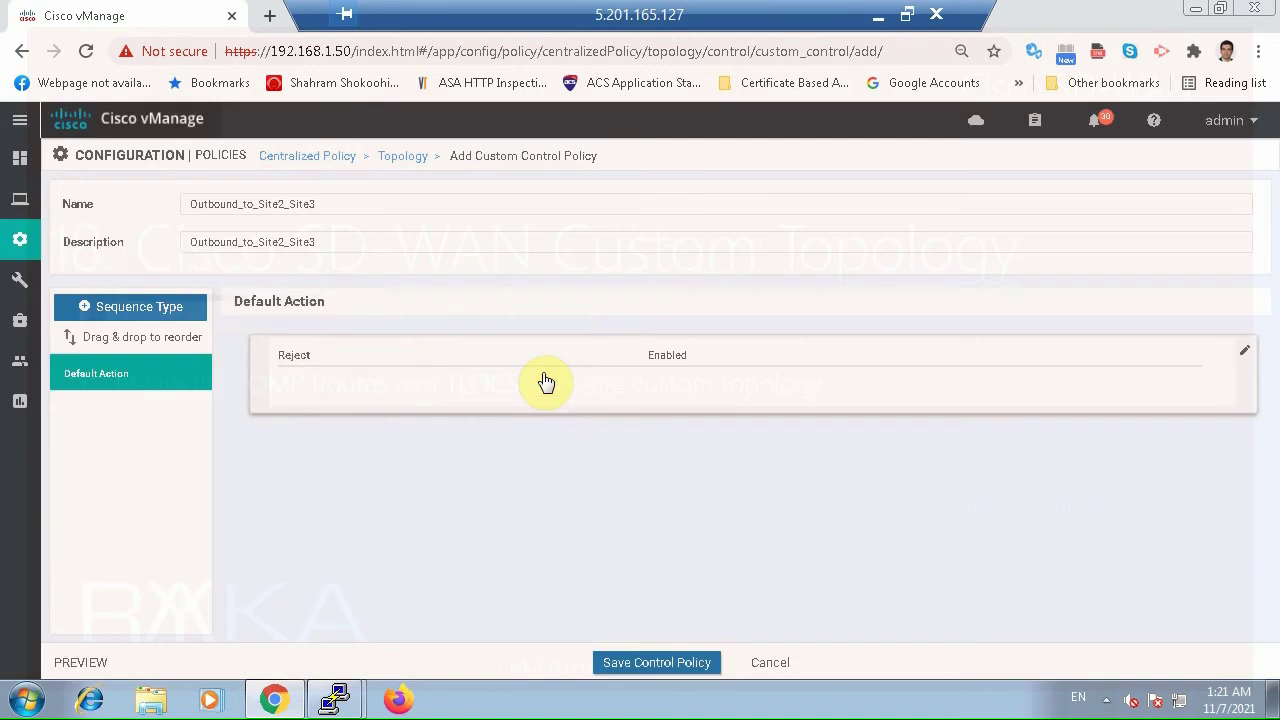
pyautogui.click(298, 341)
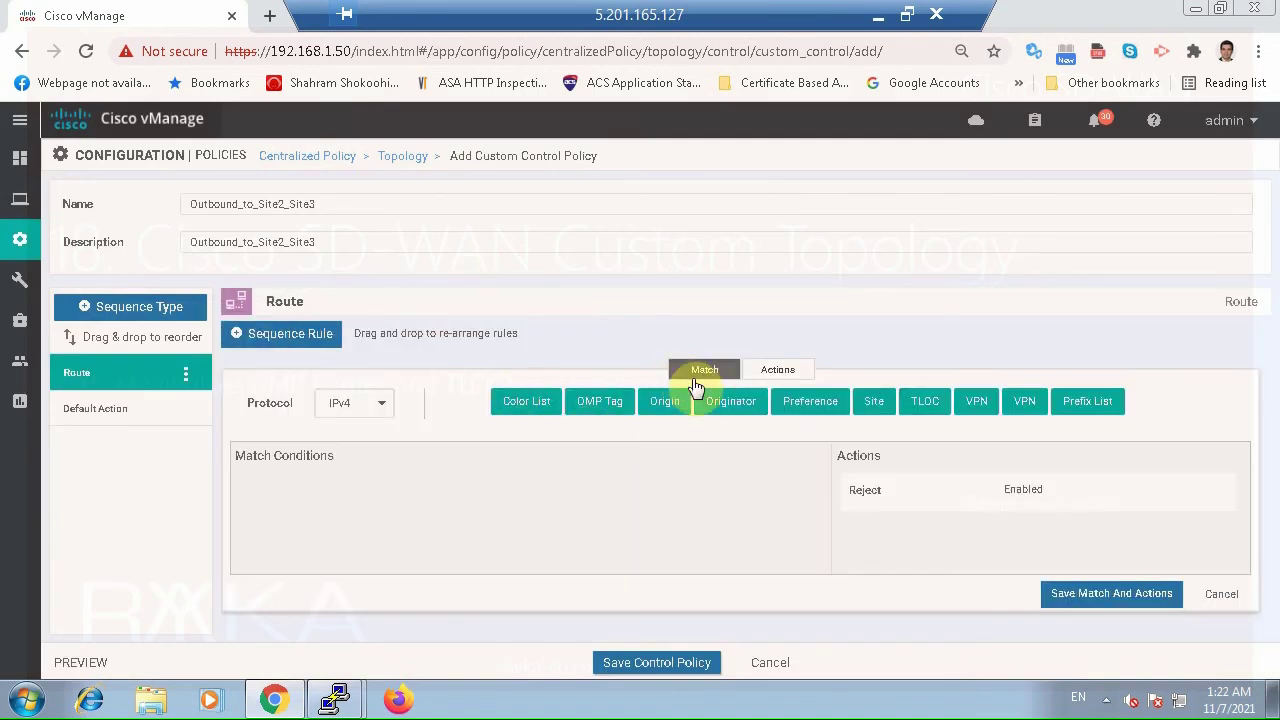
# Make the rule match site list HUB_SITE2_SITE3 with action Accept, and save it.
pyautogui.click(868, 410)
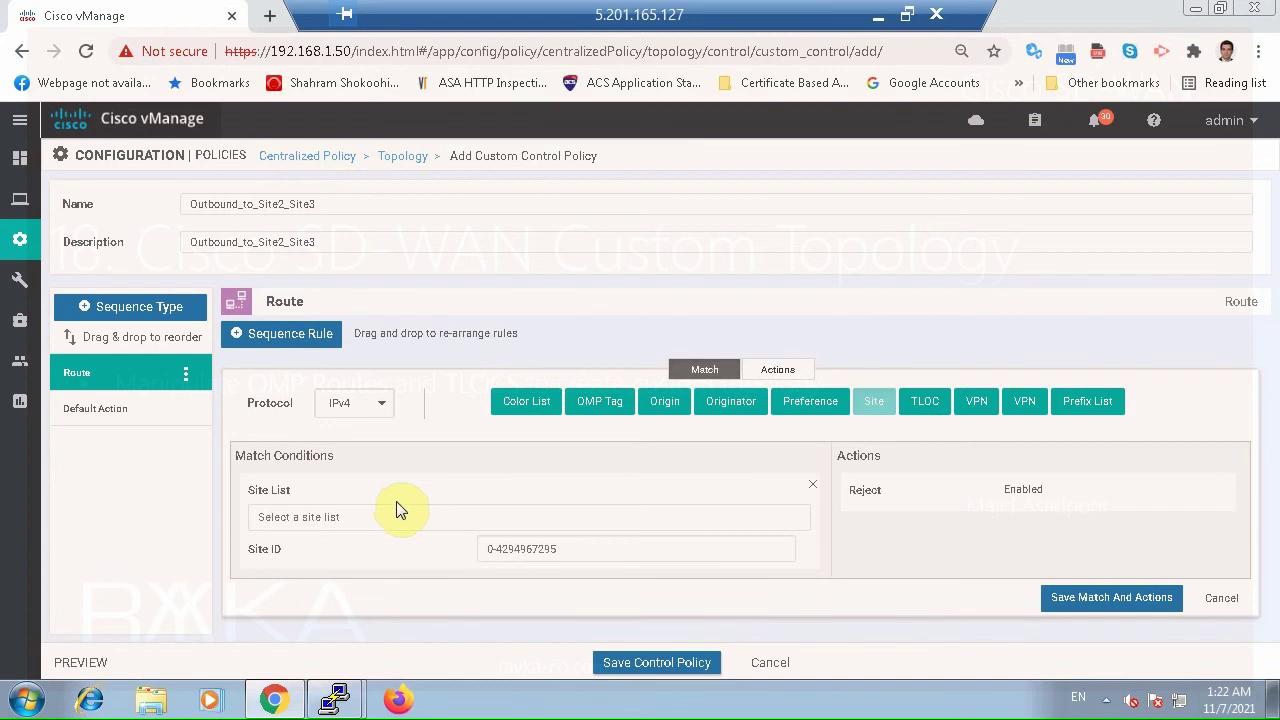
pyautogui.click(366, 512)
pyautogui.scroll(-1, 387, 583)
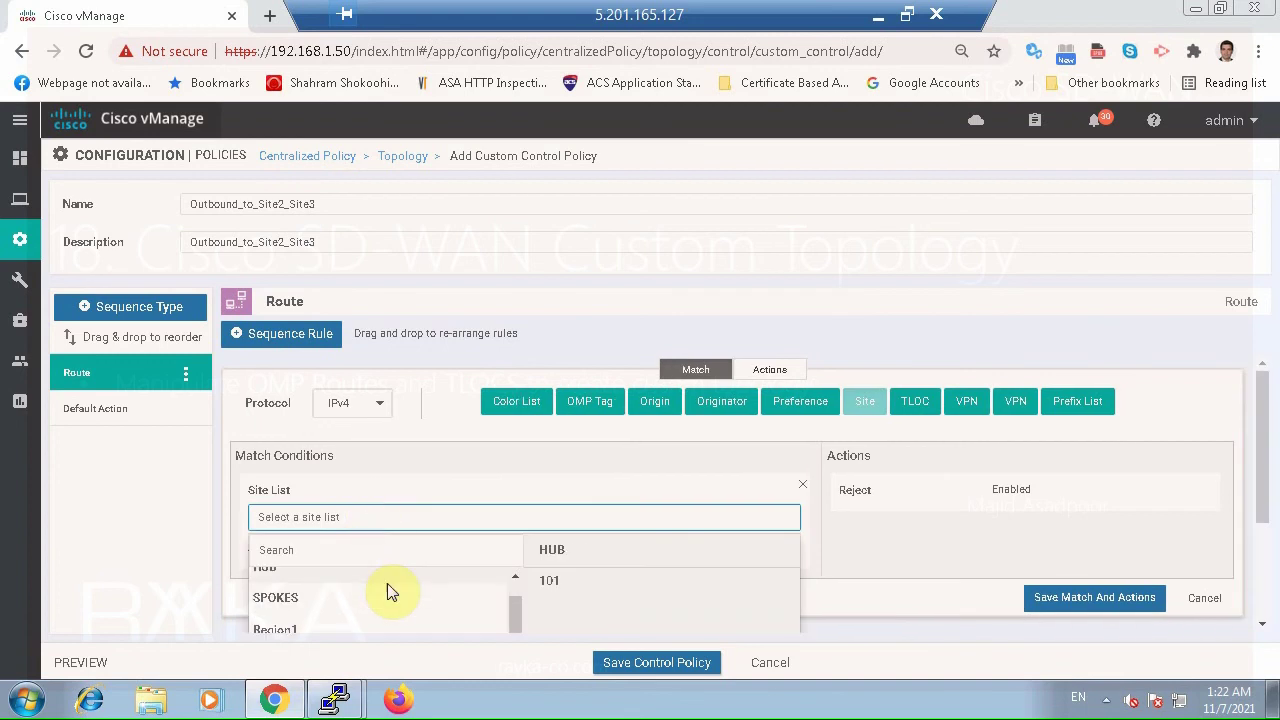
pyautogui.scroll(-2, 799, 606)
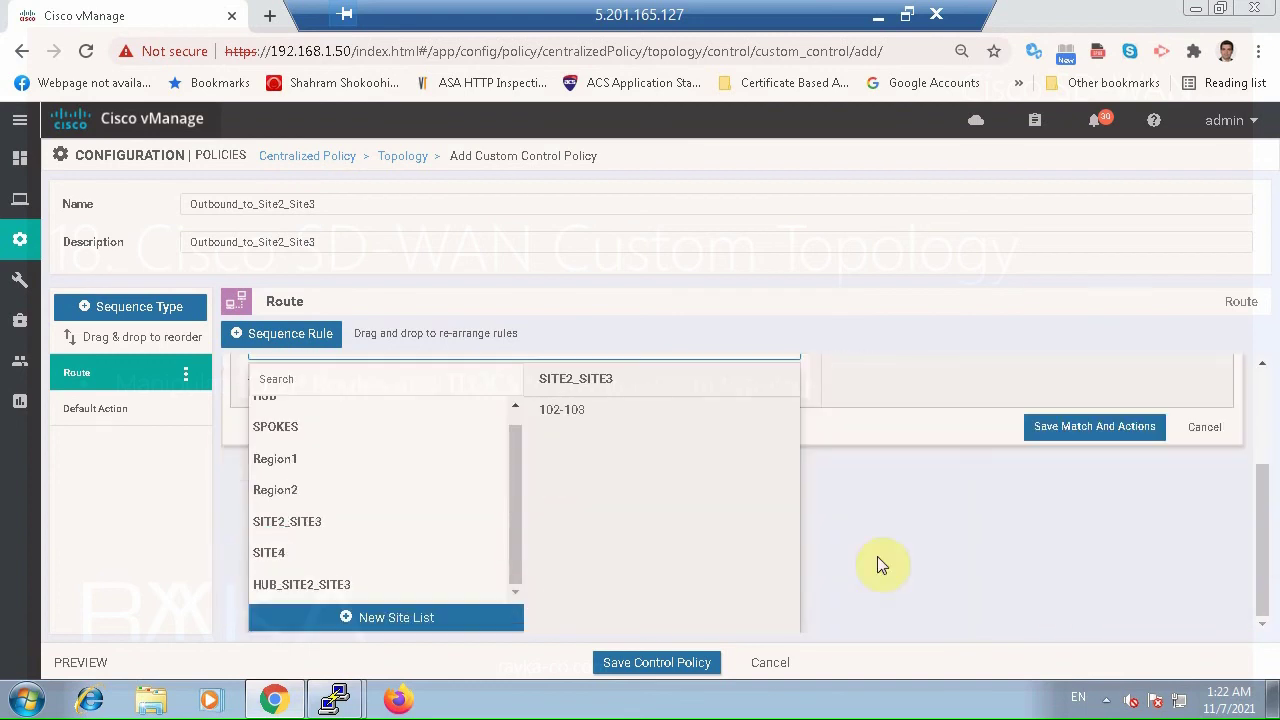
pyautogui.click(346, 587)
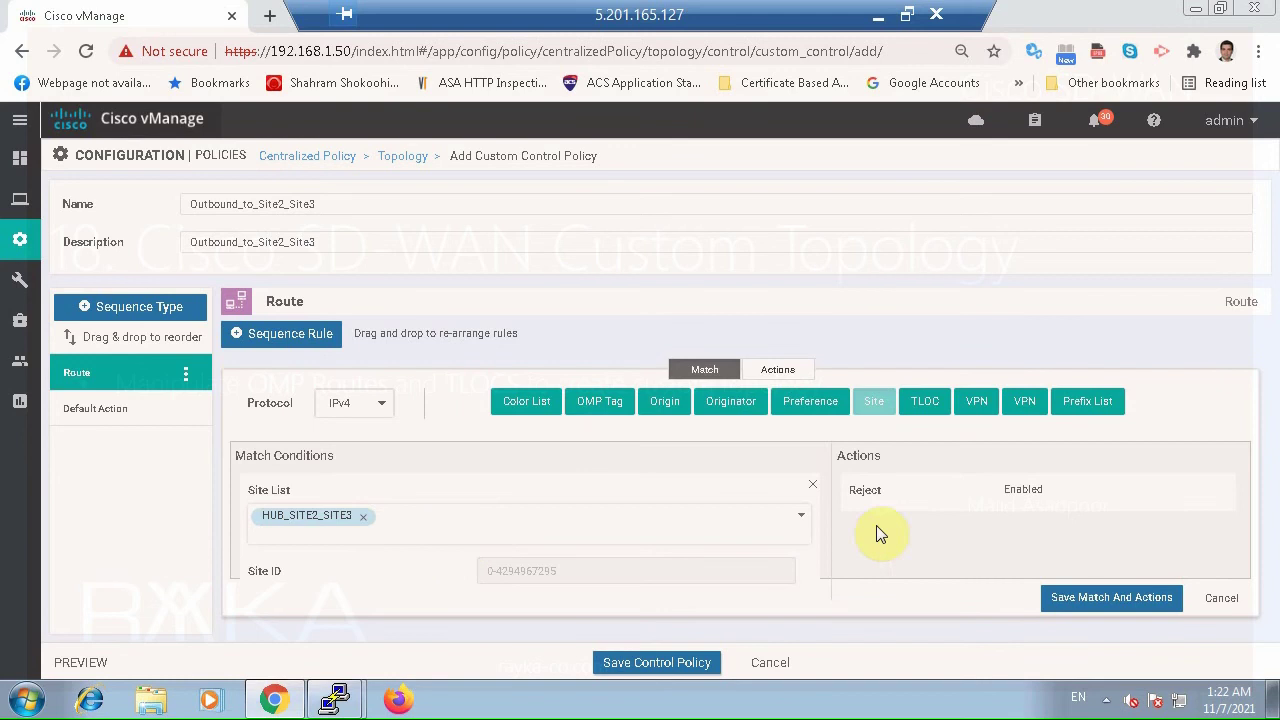
pyautogui.click(777, 368)
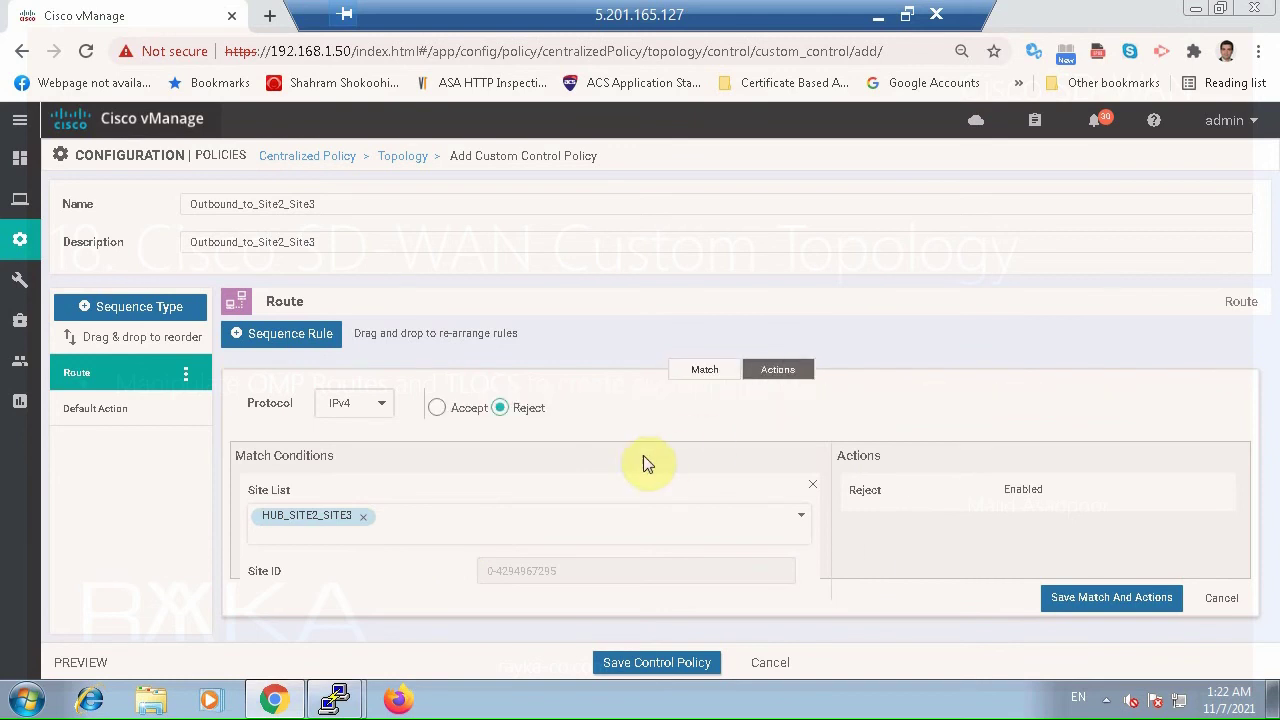
pyautogui.click(441, 409)
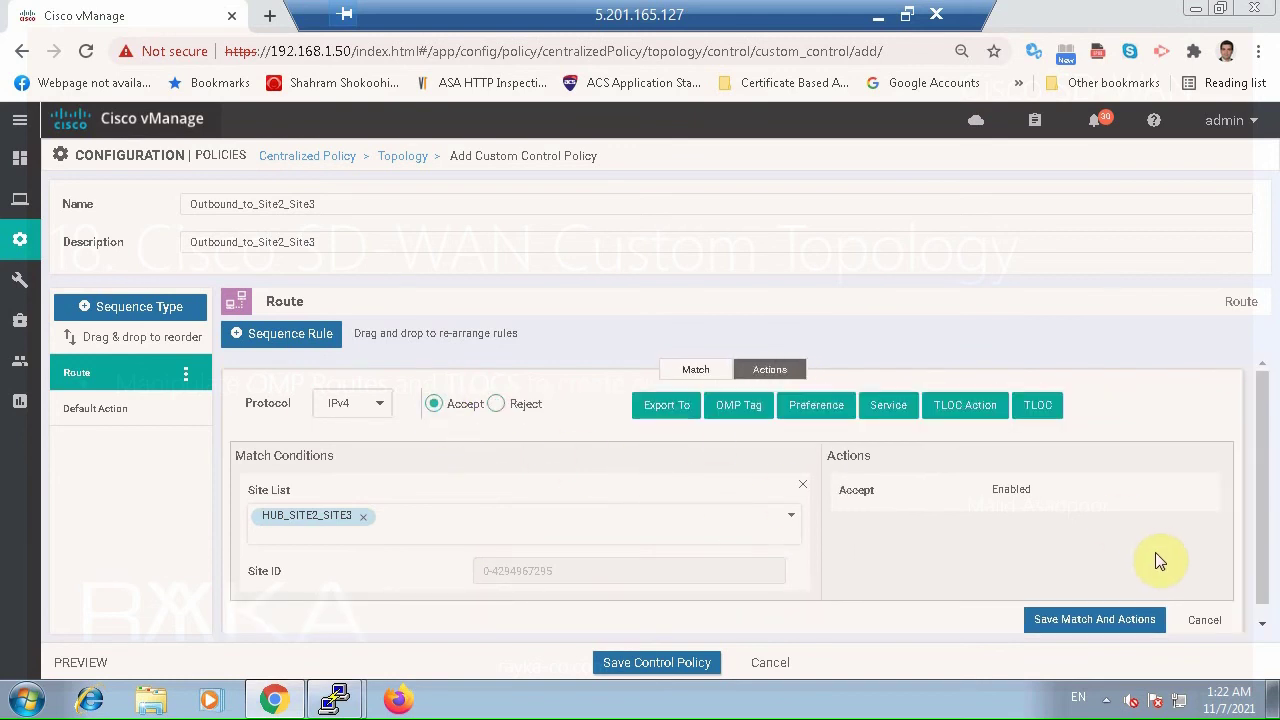
pyautogui.scroll(-1, 1143, 590)
pyautogui.click(1120, 603)
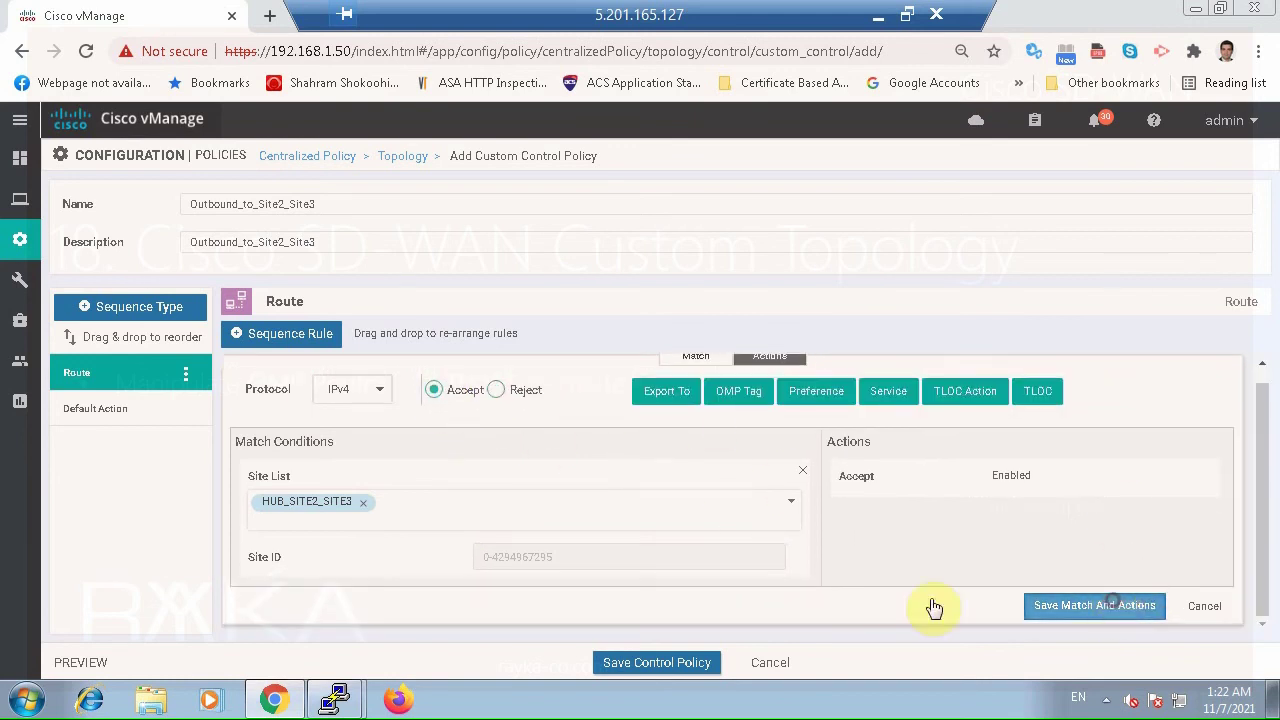
# Add a new Route rule matching site list SITE4 with action Accept.
pyautogui.click(292, 340)
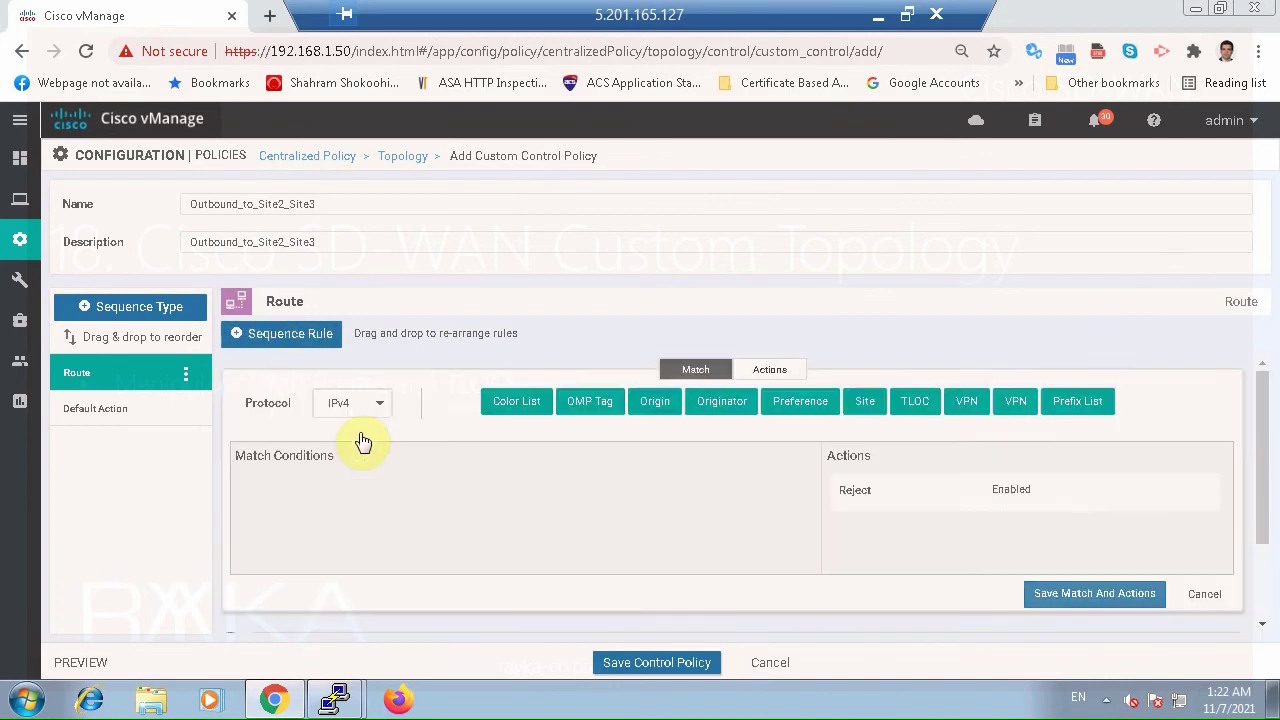
pyautogui.click(855, 403)
pyautogui.click(450, 517)
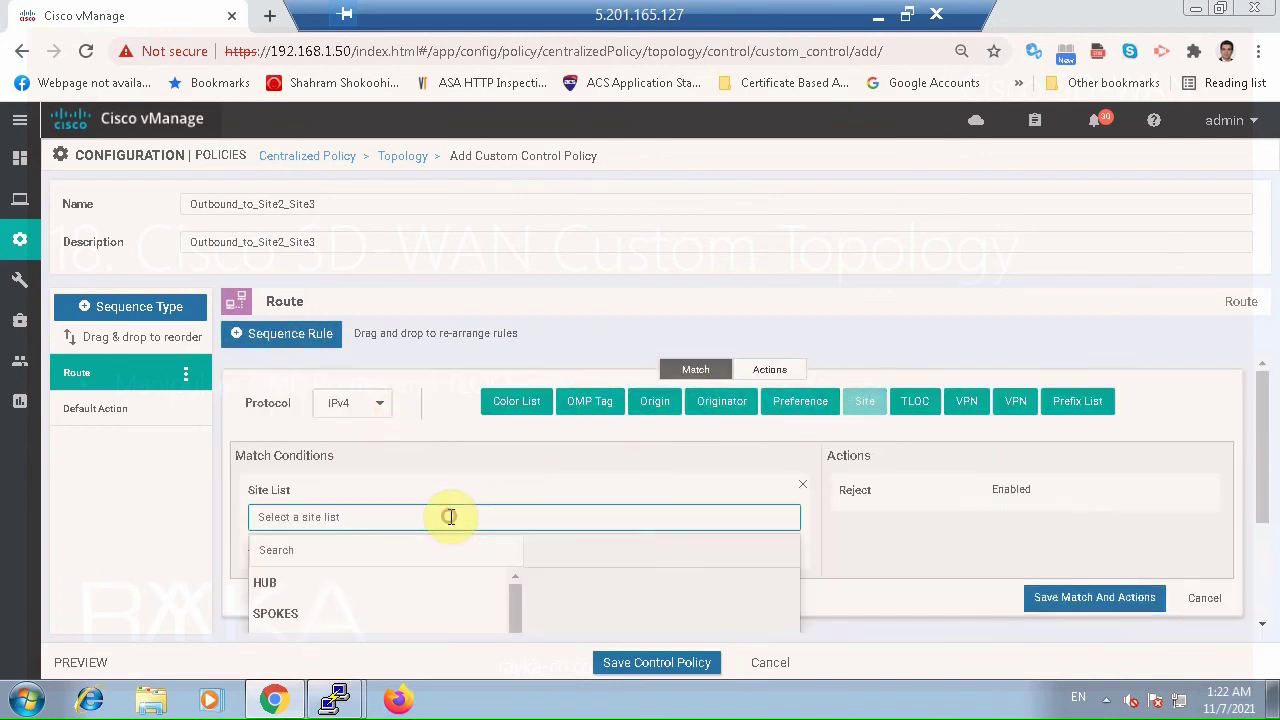
pyautogui.scroll(-3, 452, 517)
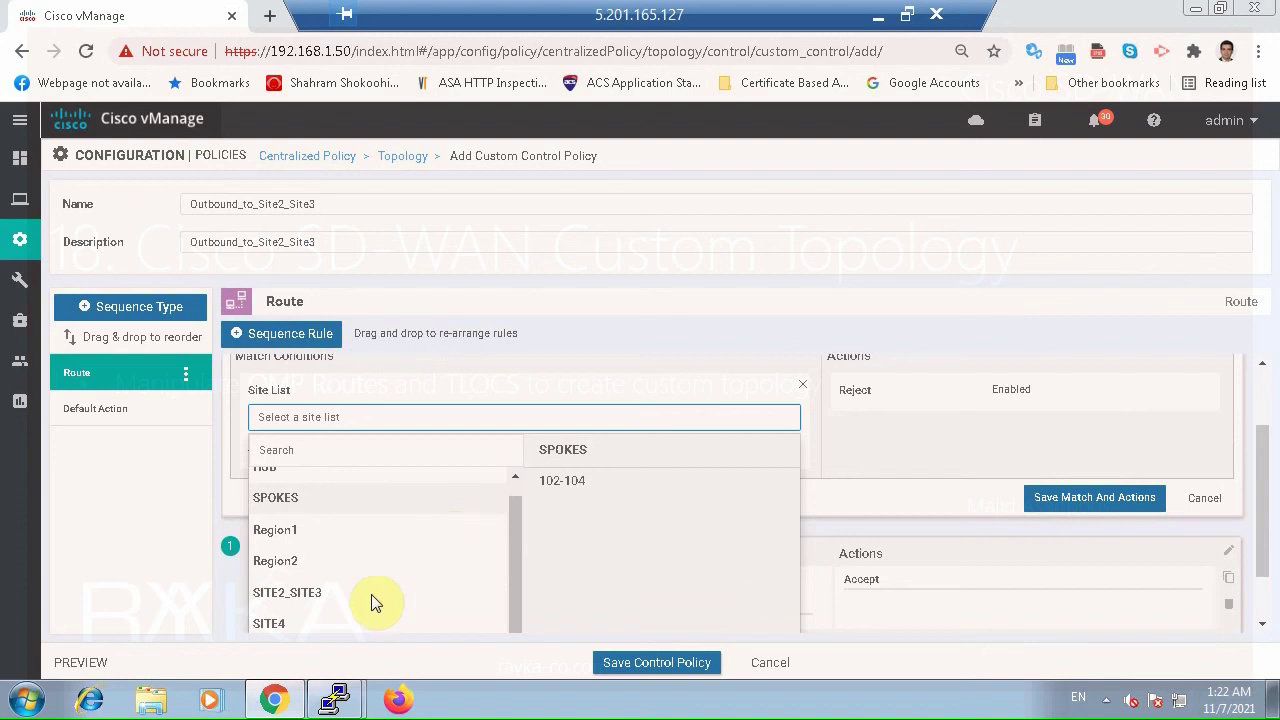
pyautogui.click(331, 623)
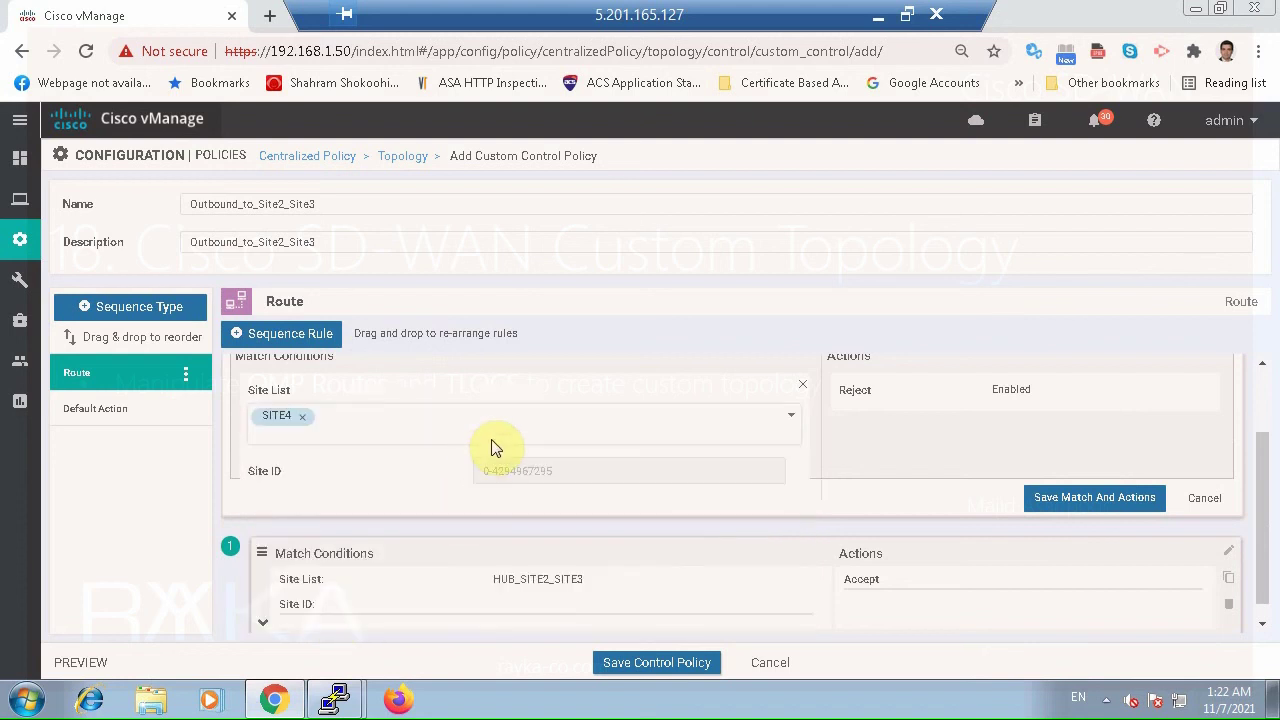
pyautogui.scroll(1, 723, 363)
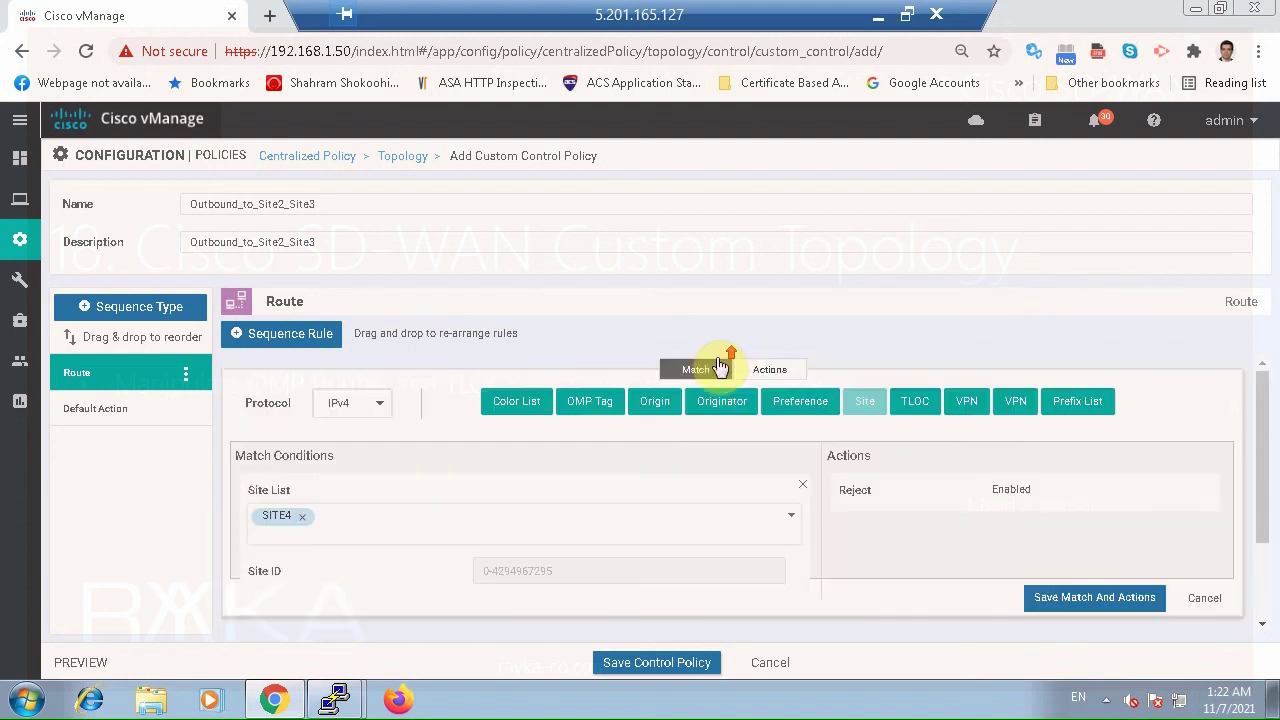
pyautogui.click(772, 371)
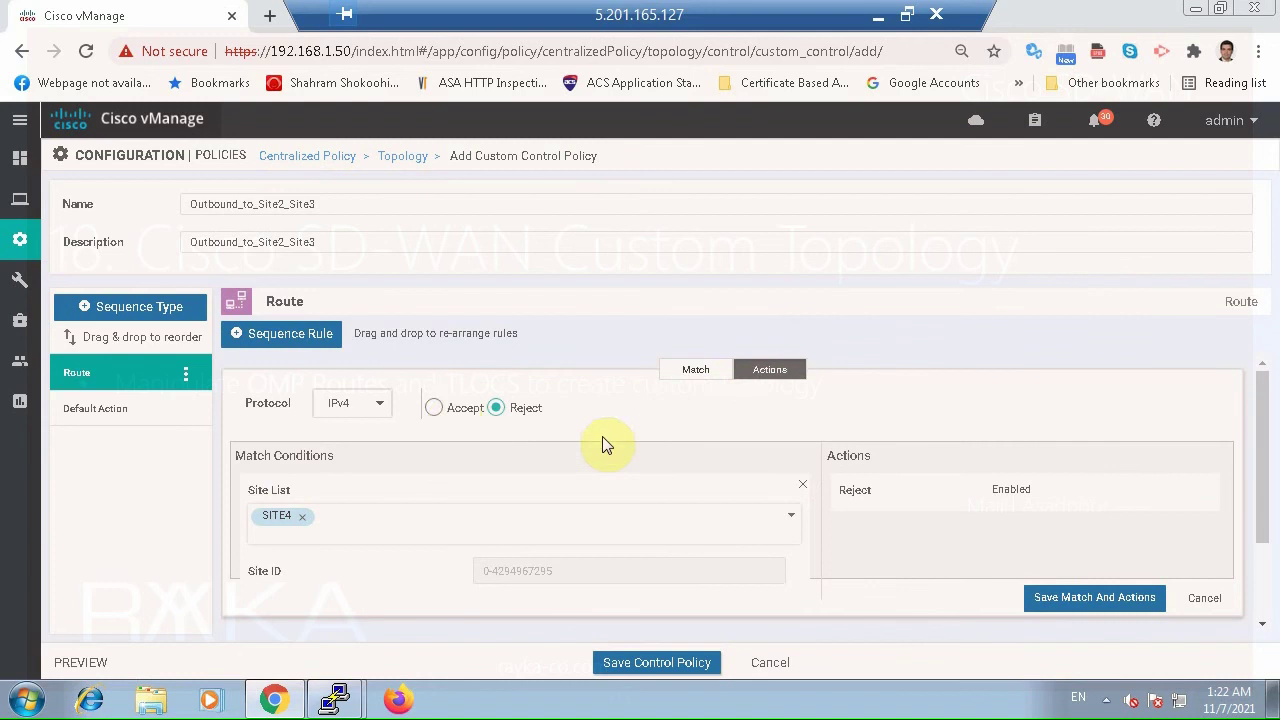
pyautogui.click(437, 409)
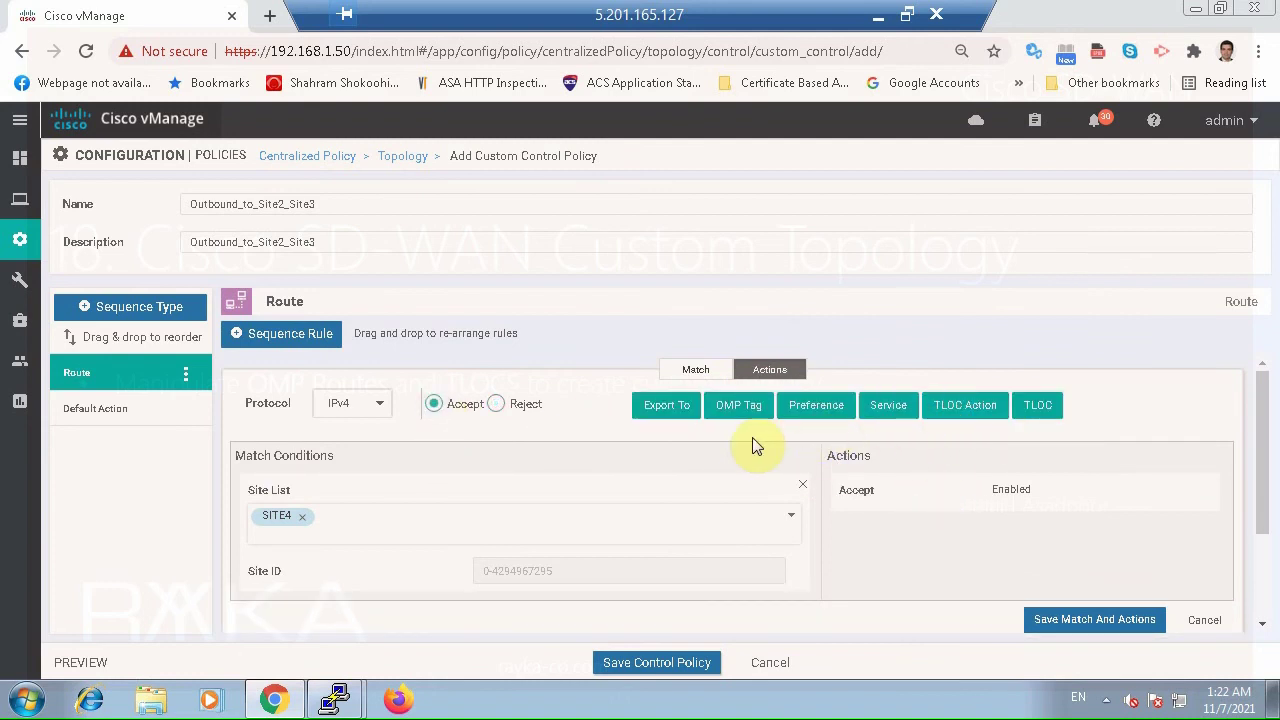
# Give the SITE4 rule a TLOC action using list HUB_LOCATION and save it.
pyautogui.click(1040, 406)
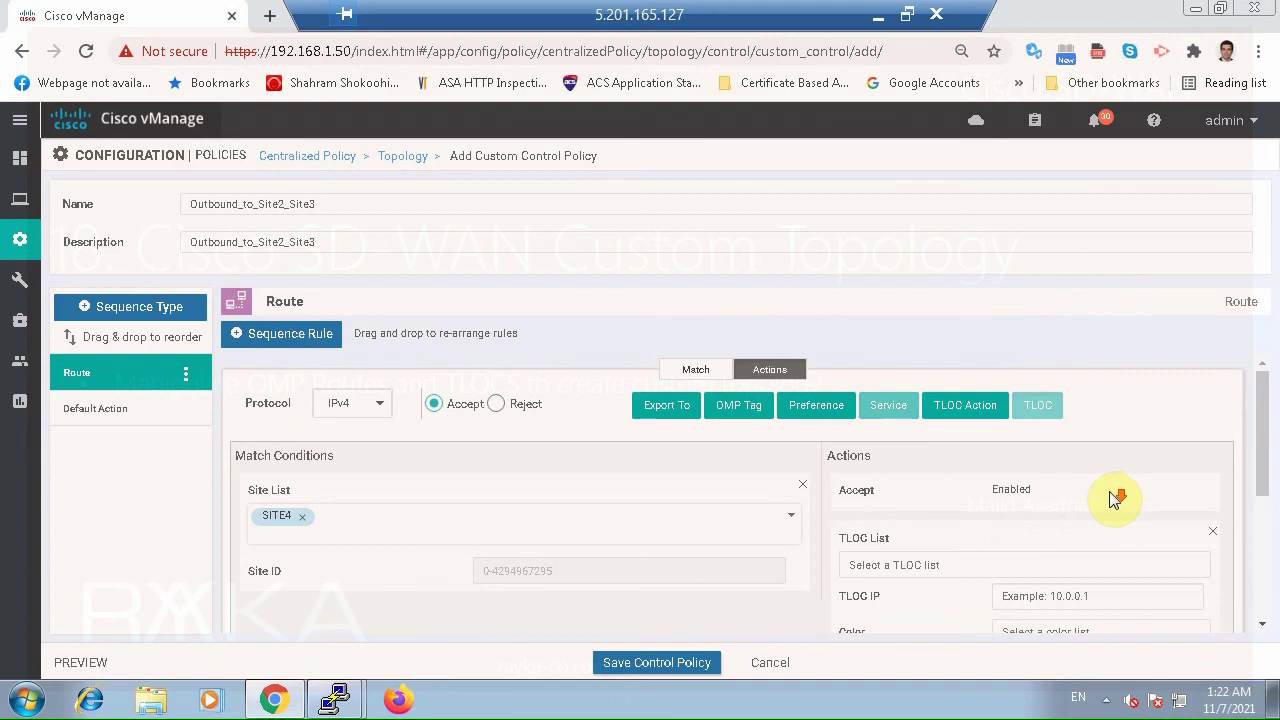
pyautogui.scroll(-1, 1117, 497)
pyautogui.click(1015, 466)
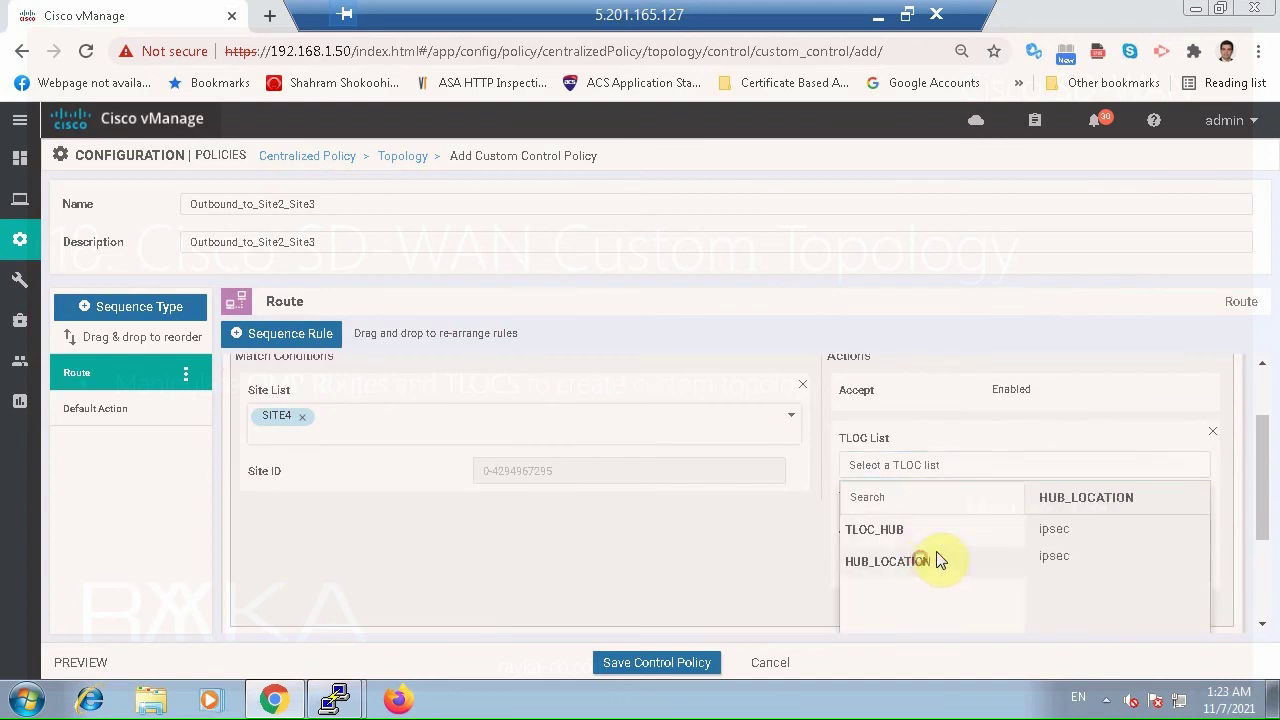
pyautogui.click(934, 560)
pyautogui.moveTo(1264, 480); pyautogui.dragTo(1260, 514)
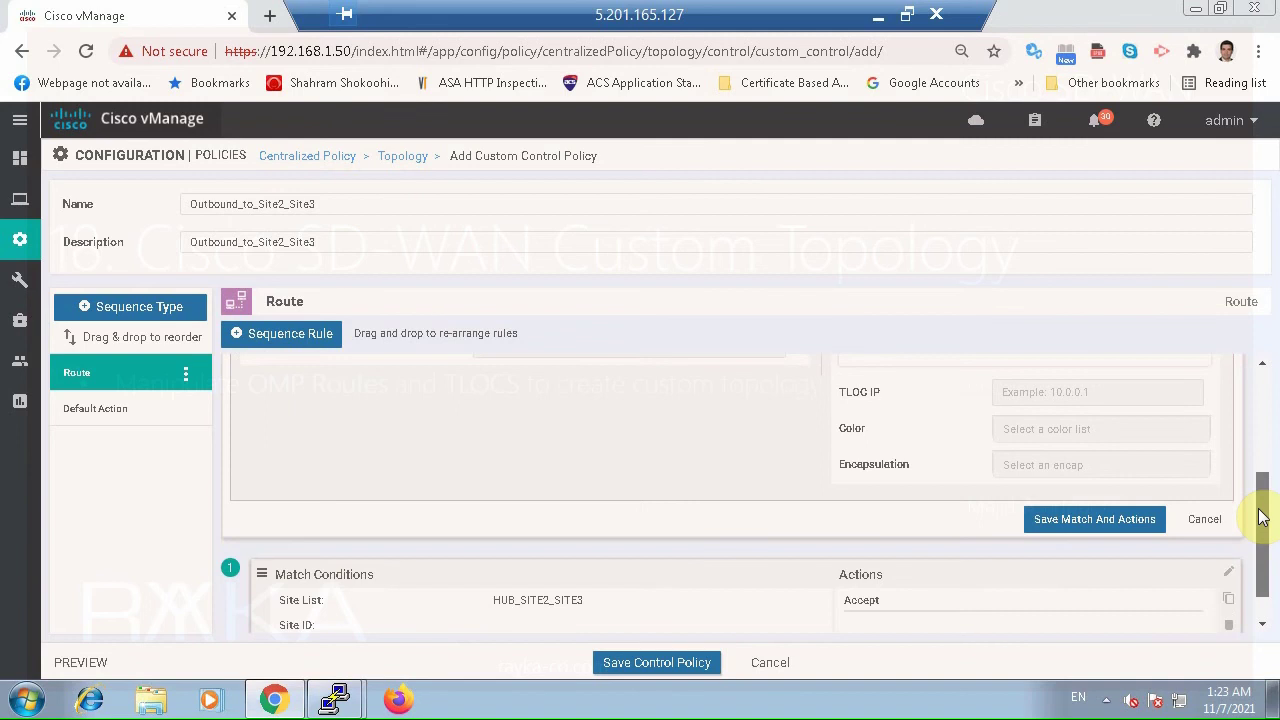
pyautogui.click(1137, 506)
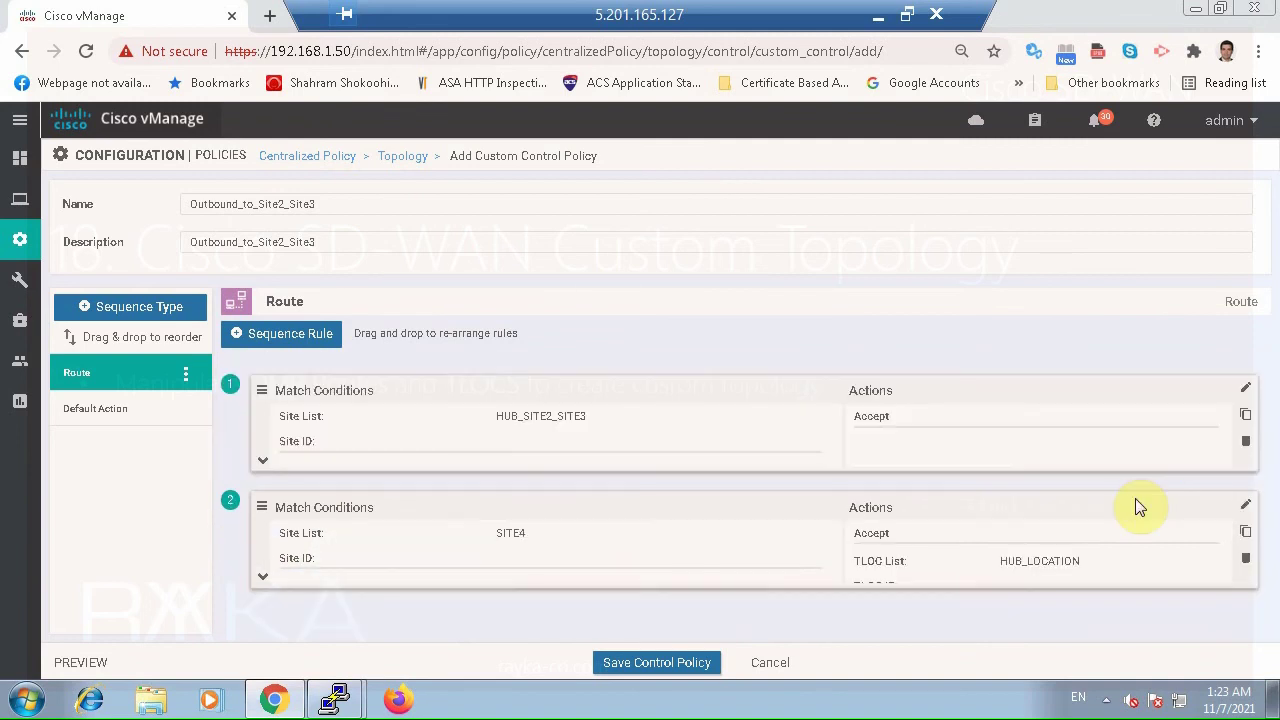
# Check the policy's default action, then expand rule 1 to review its details.
pyautogui.click(100, 410)
pyautogui.click(110, 372)
pyautogui.click(264, 461)
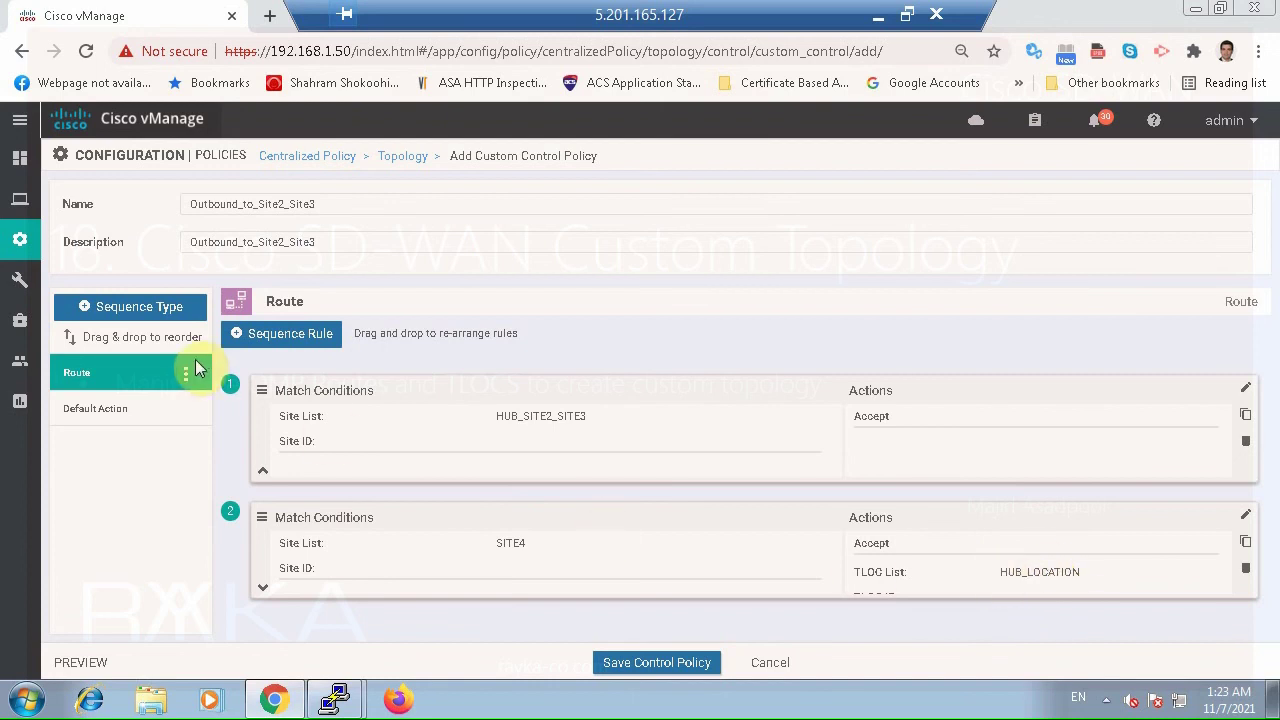
# Add a TLOC sequence rule matching site list HUB_SITE2_SITE3 with action Accept.
pyautogui.click(165, 312)
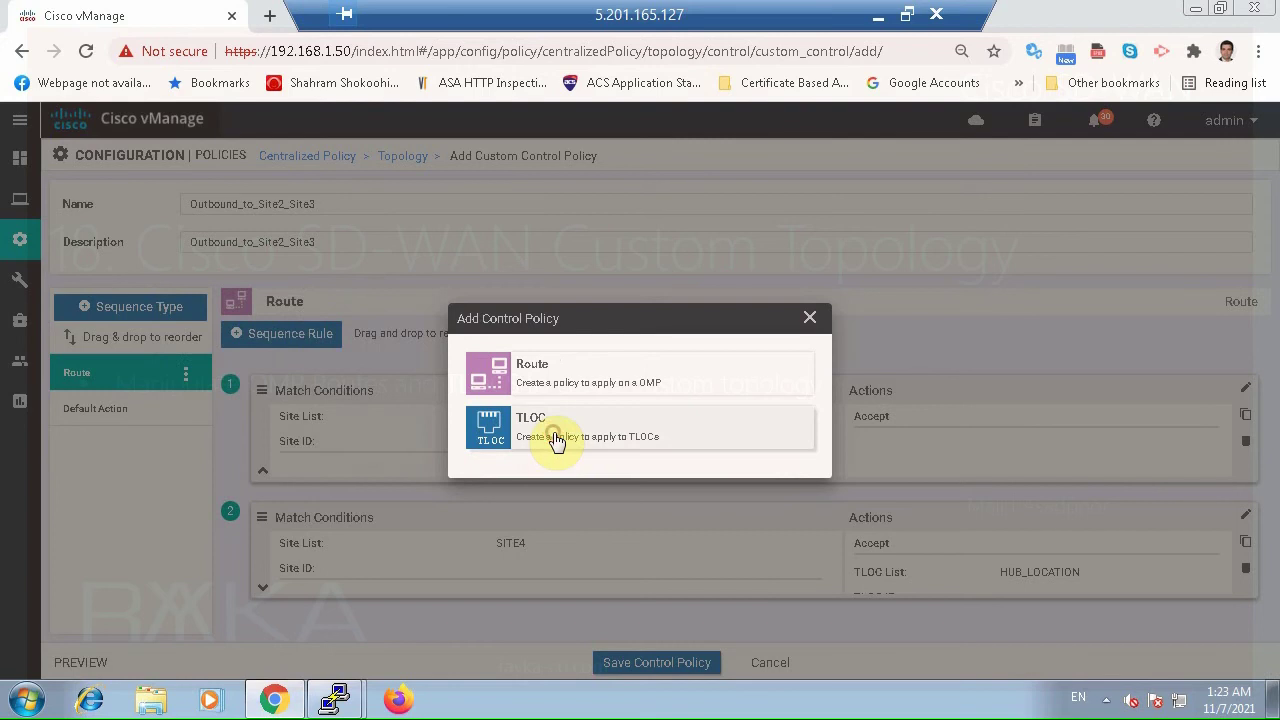
pyautogui.click(553, 440)
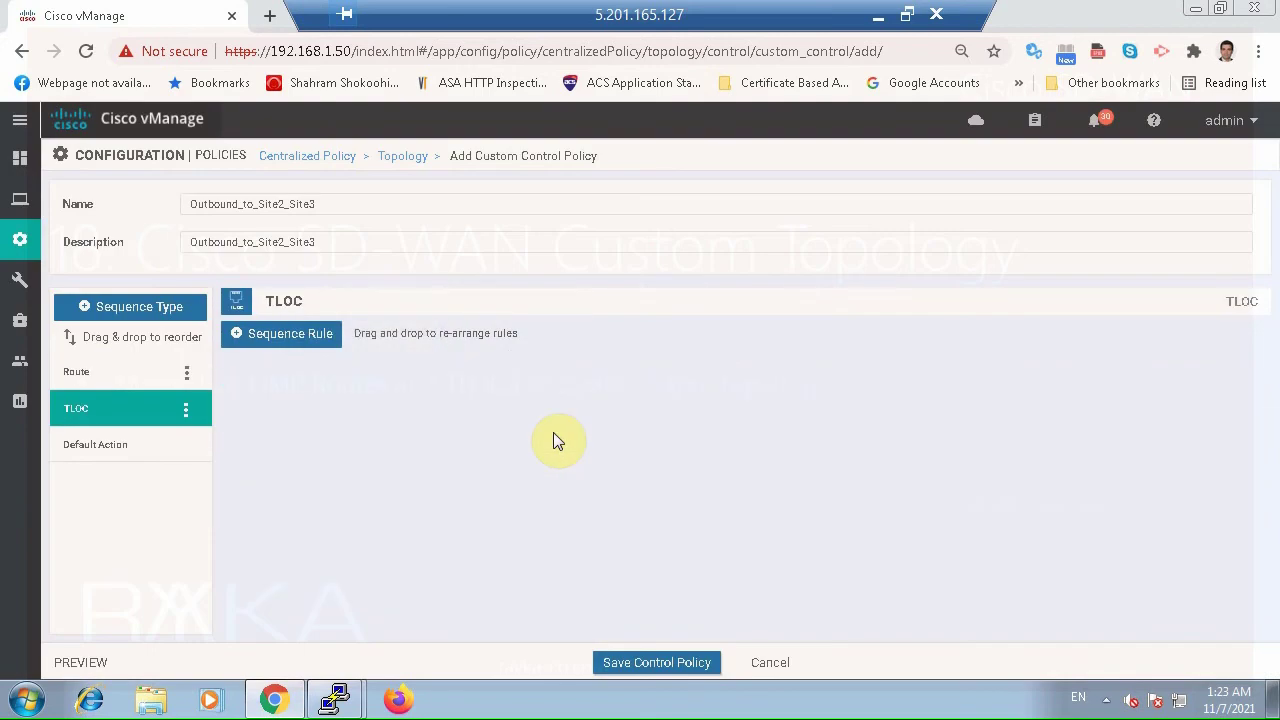
pyautogui.click(289, 350)
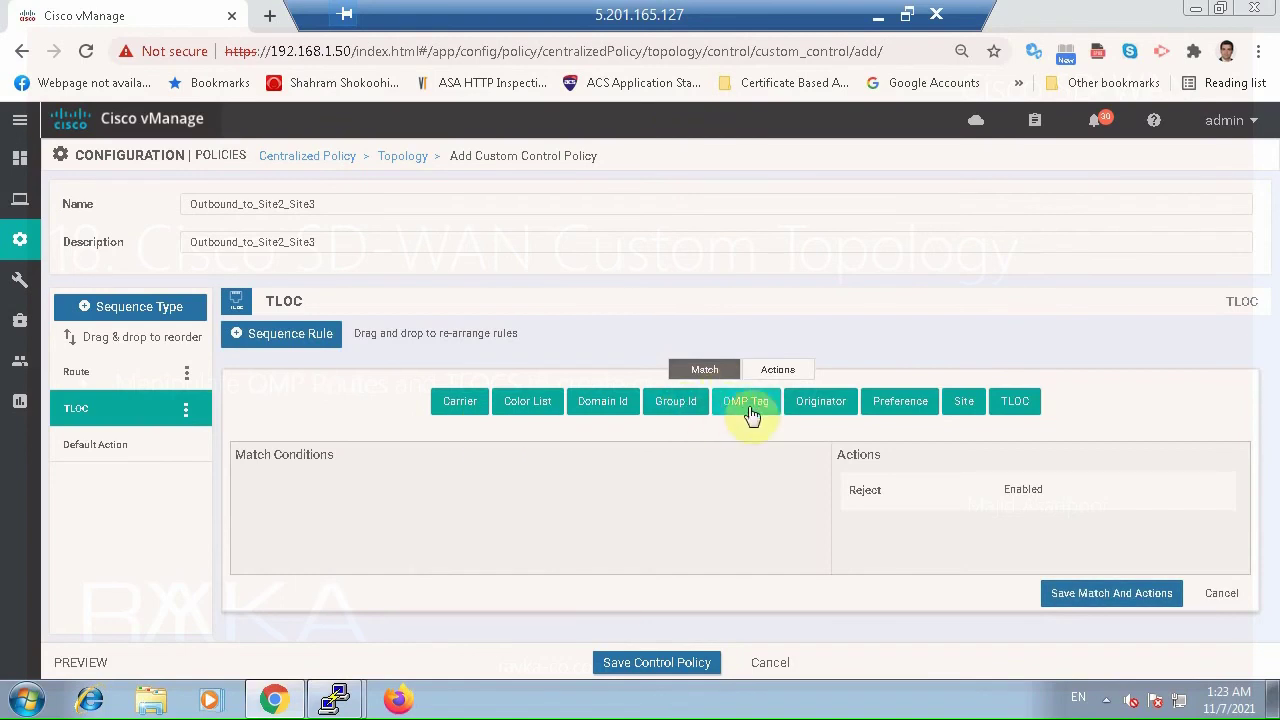
pyautogui.click(965, 401)
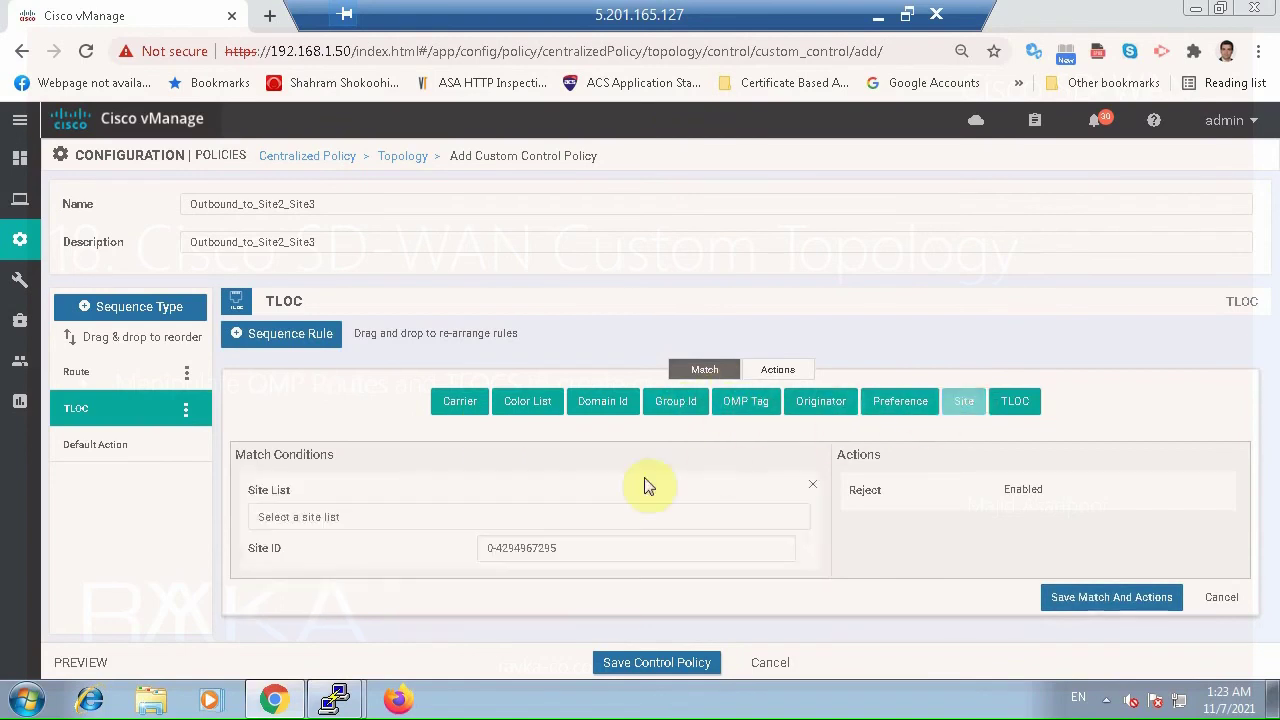
pyautogui.click(611, 542)
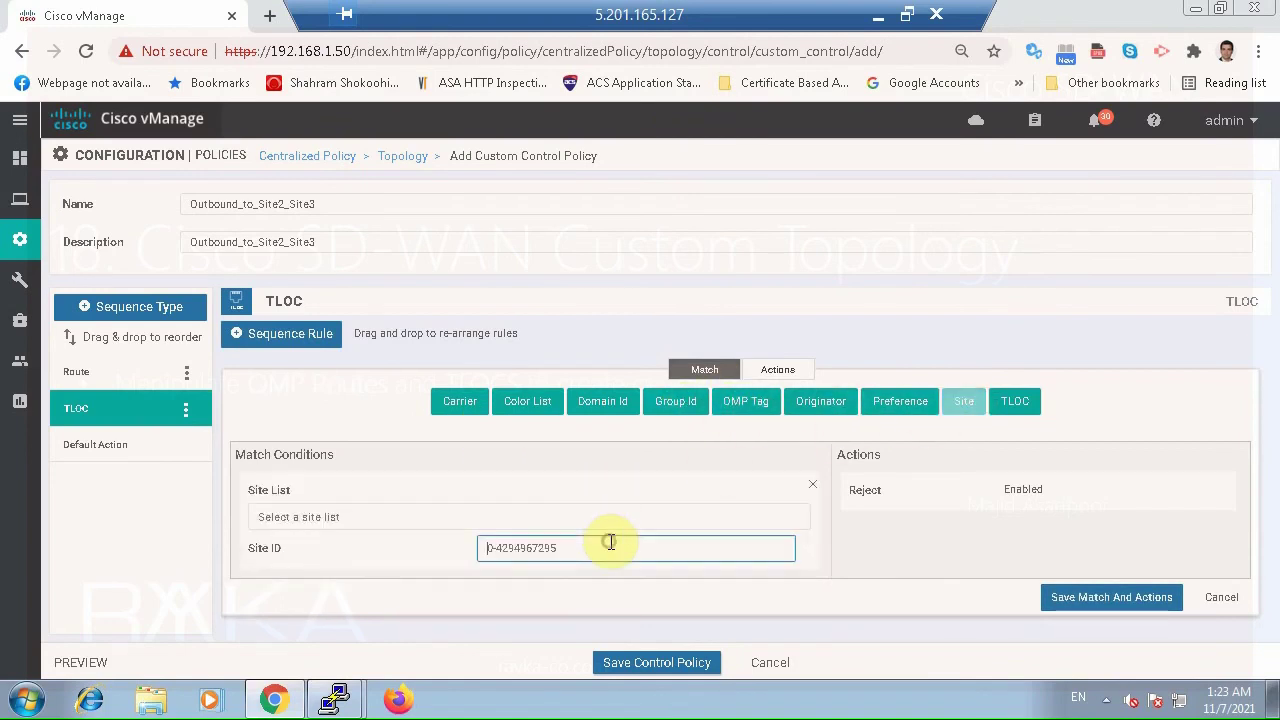
pyautogui.click(531, 517)
pyautogui.scroll(-1, 510, 572)
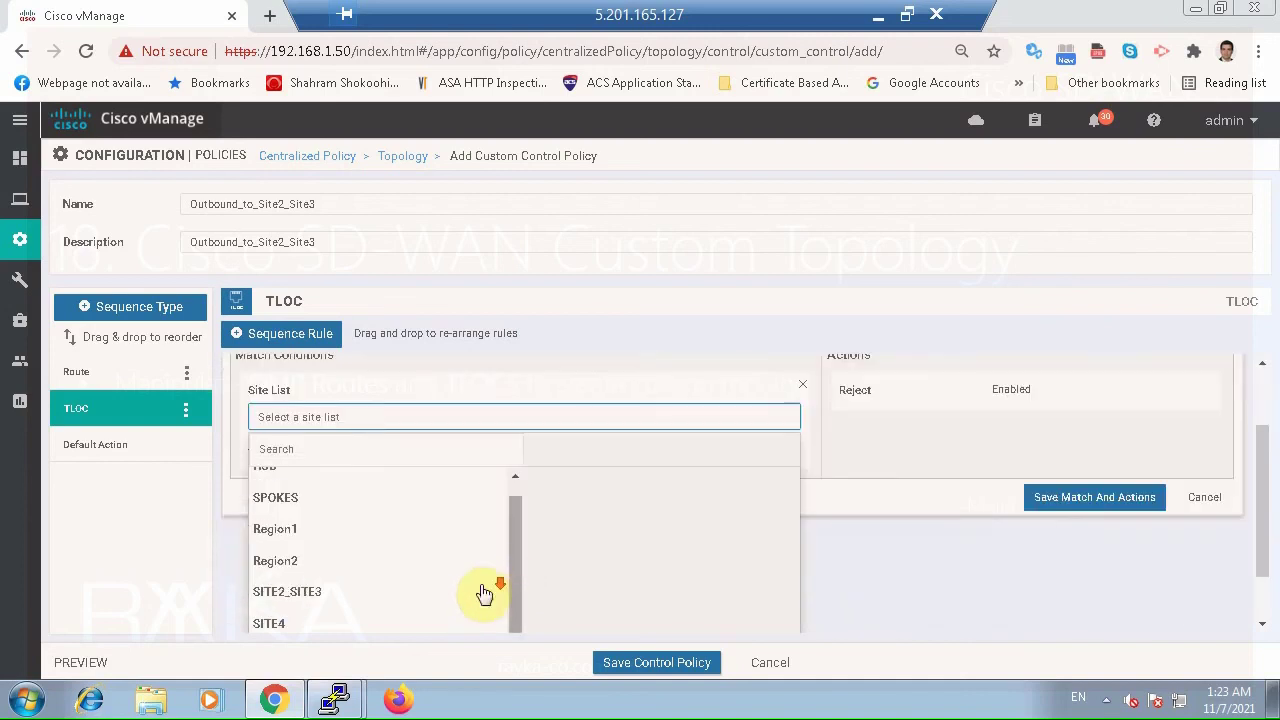
pyautogui.scroll(-1, 475, 590)
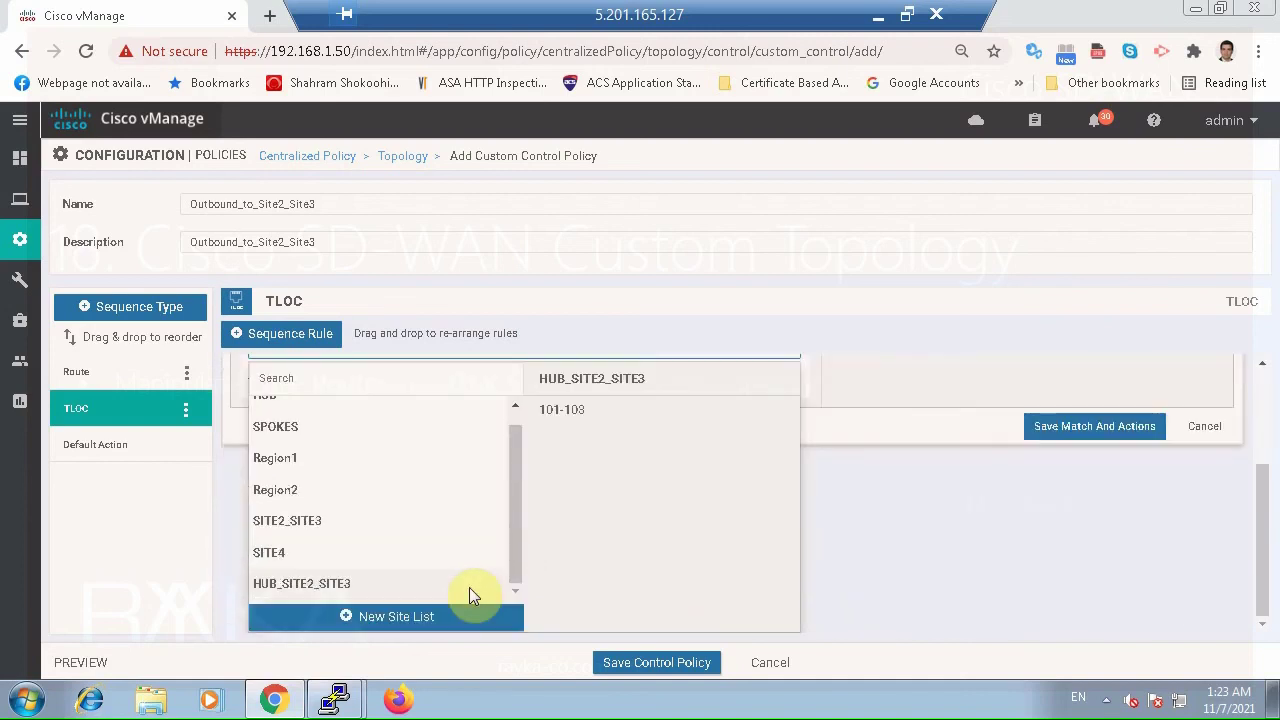
pyautogui.click(345, 583)
pyautogui.click(786, 371)
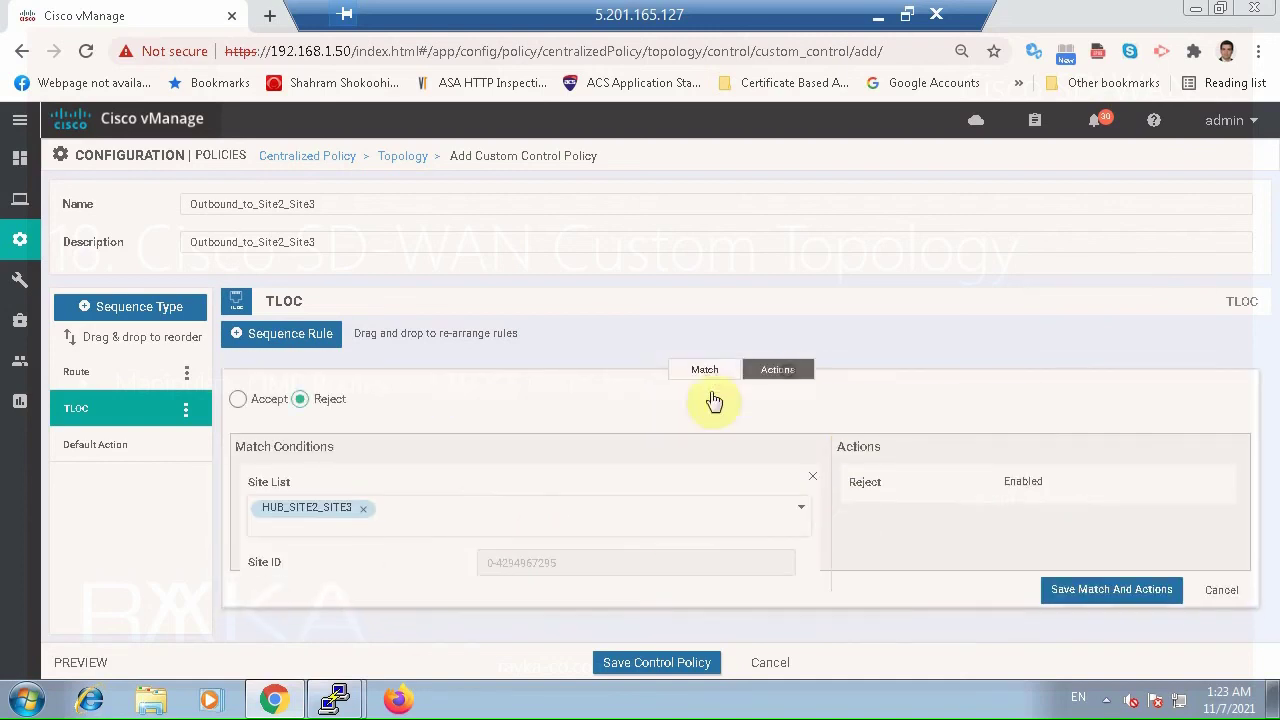
pyautogui.click(240, 400)
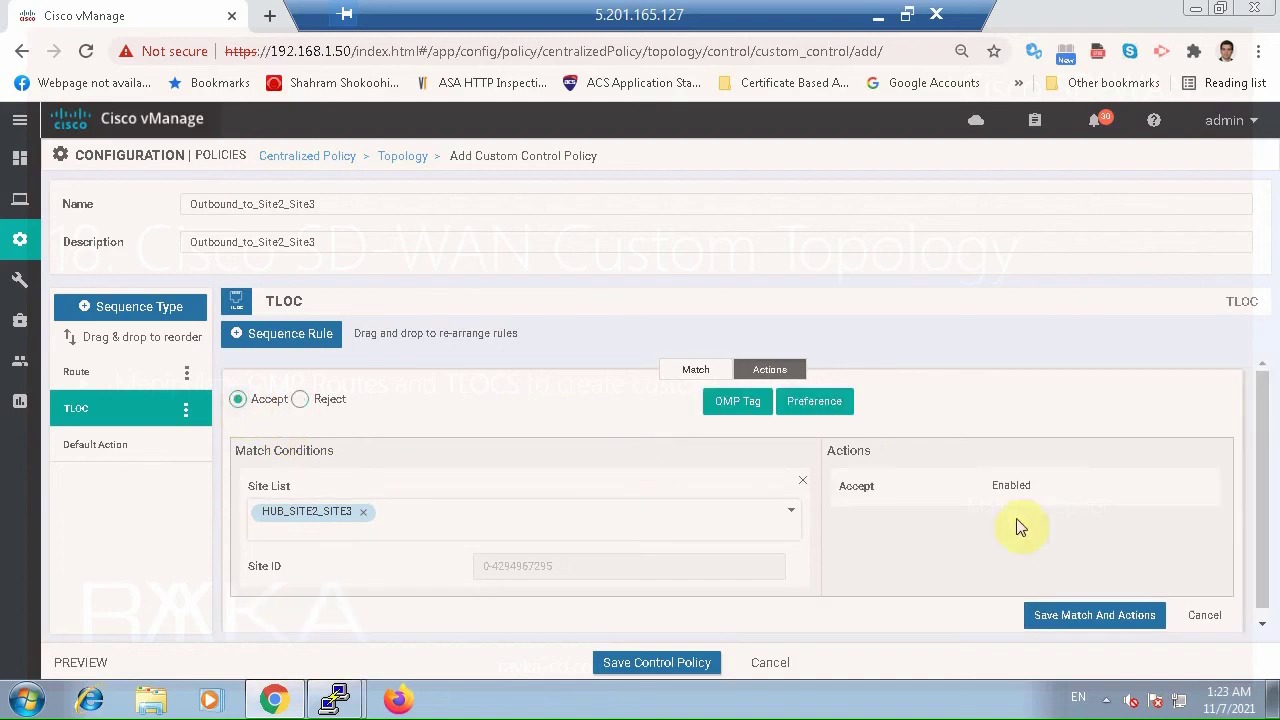
pyautogui.click(1082, 616)
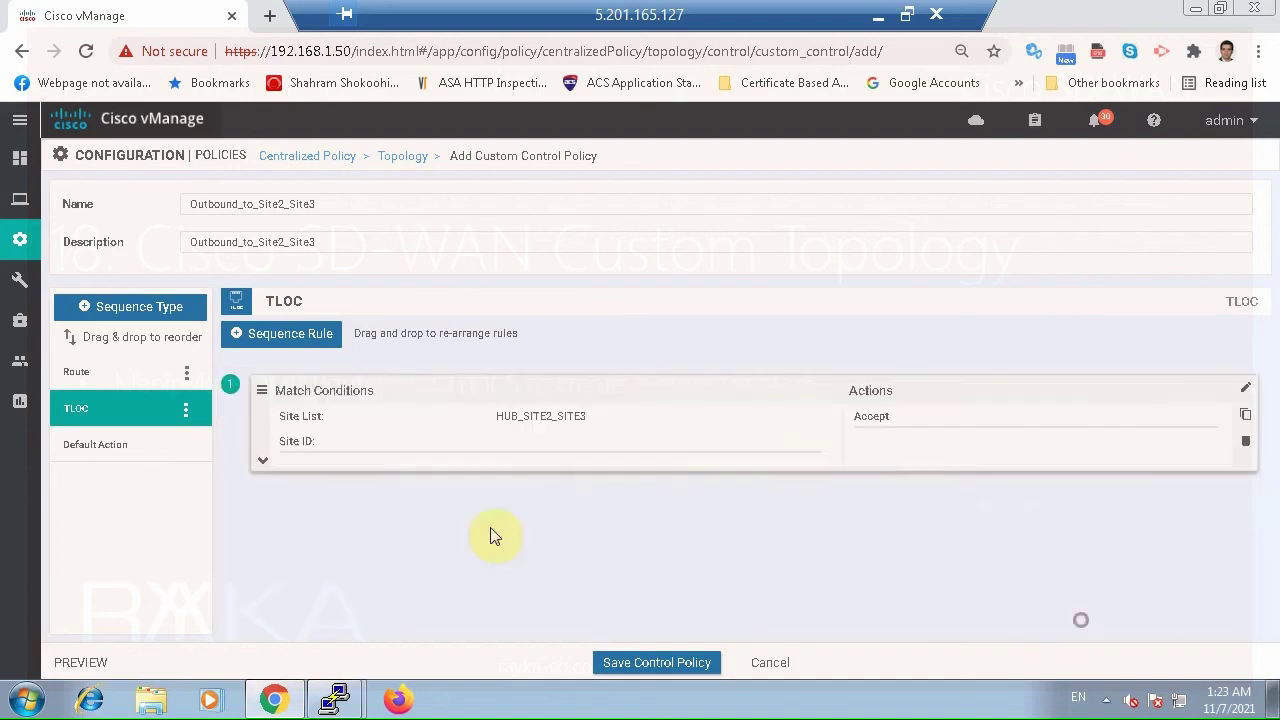
# Review the default action, Route and TLOC sequences, then save the Outbound_to_Site2_Site3 policy.
pyautogui.click(134, 449)
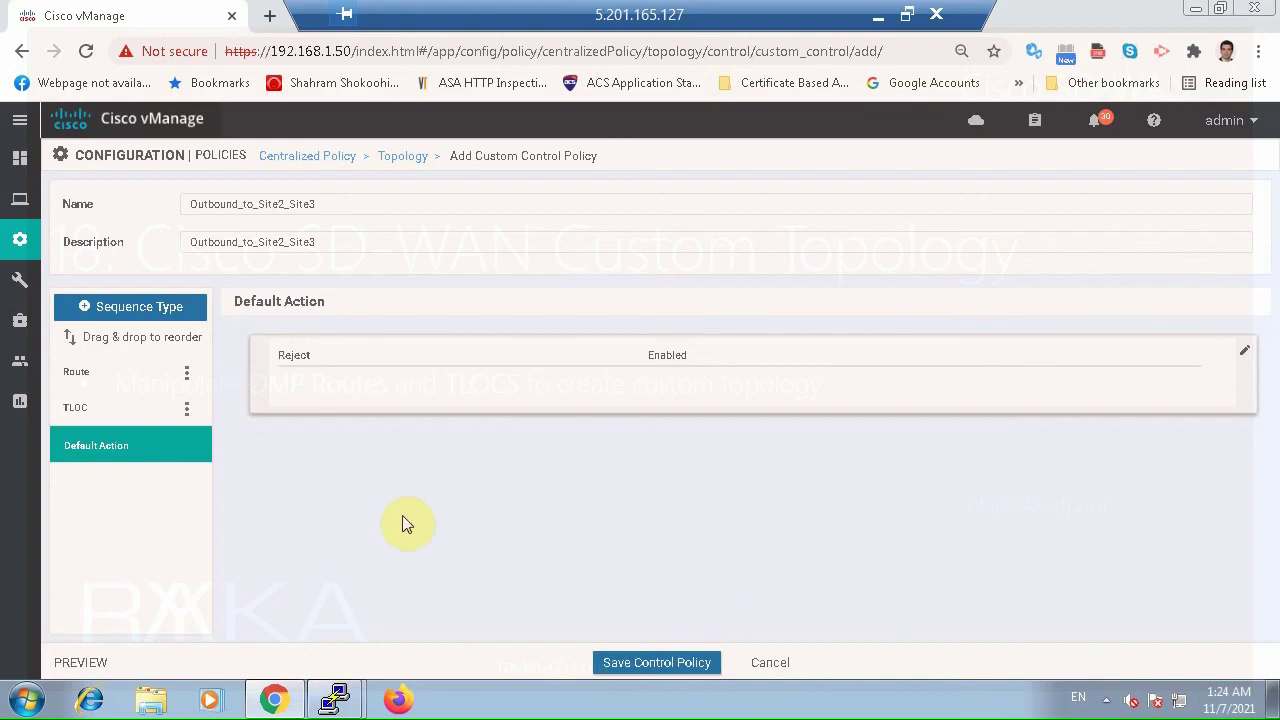
pyautogui.click(122, 382)
pyautogui.click(117, 410)
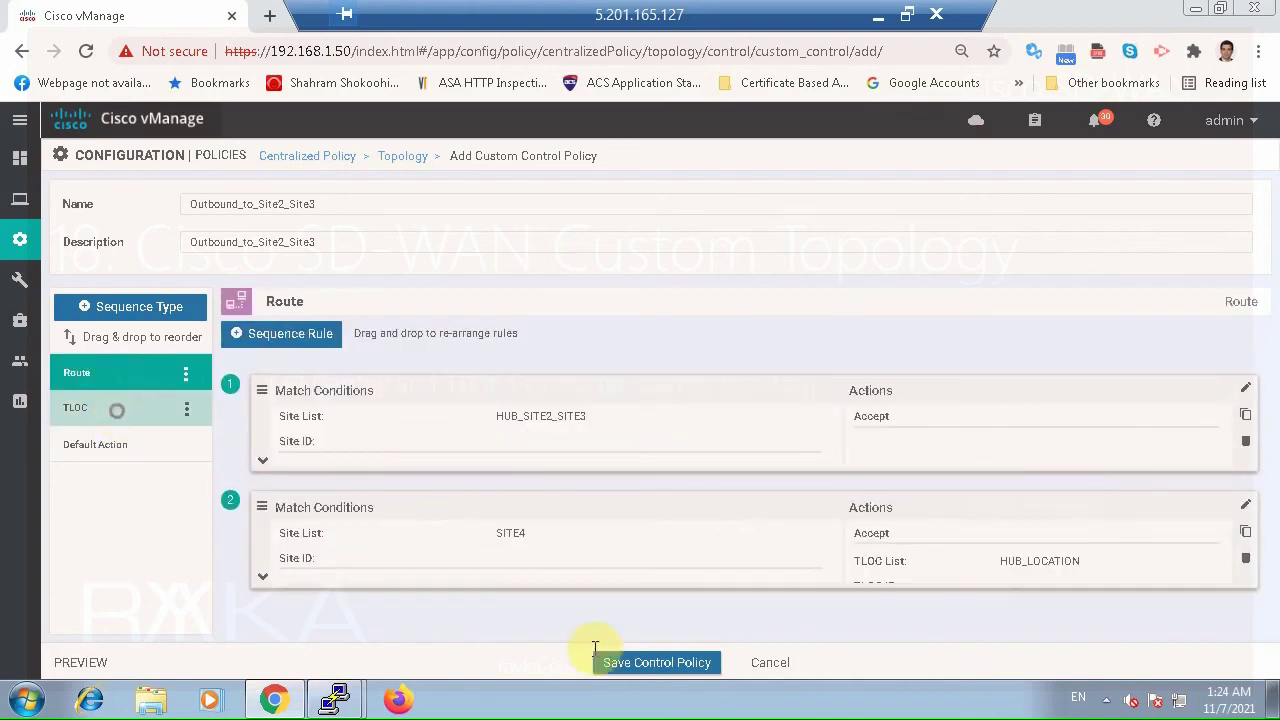
pyautogui.click(625, 664)
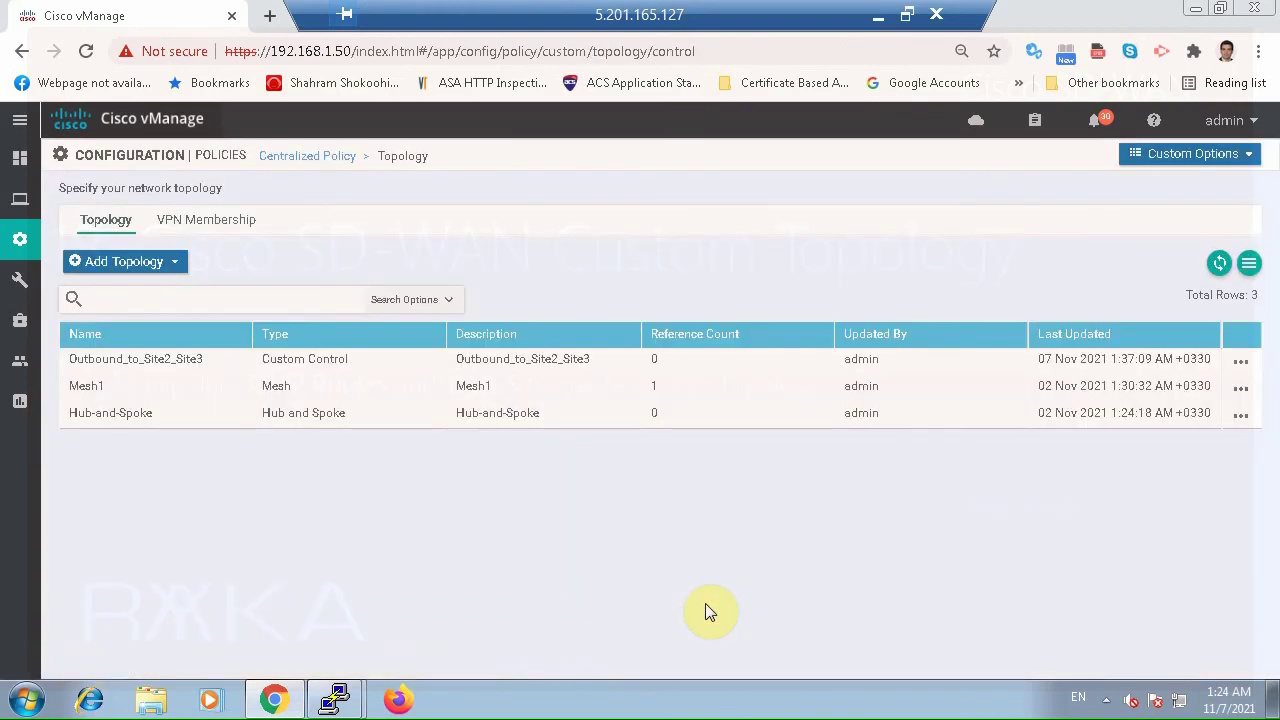
# Start a new custom control policy from the topology policies.
pyautogui.click(1229, 163)
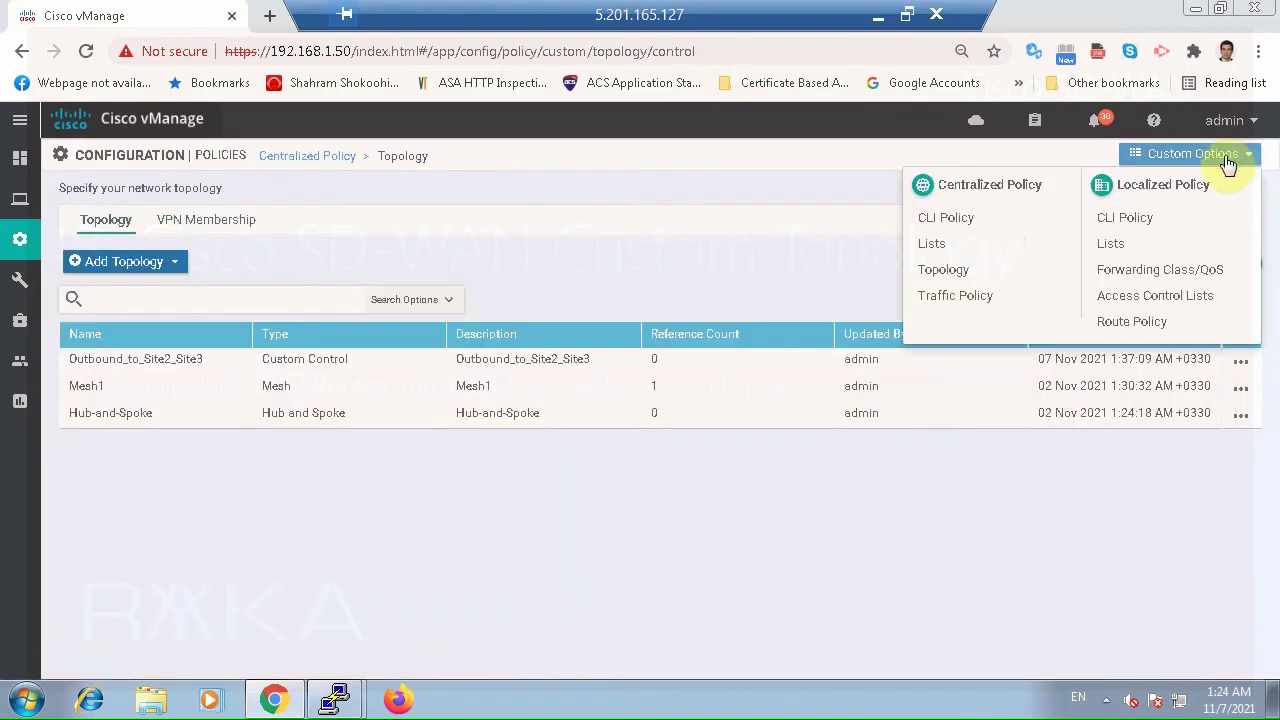
pyautogui.click(960, 274)
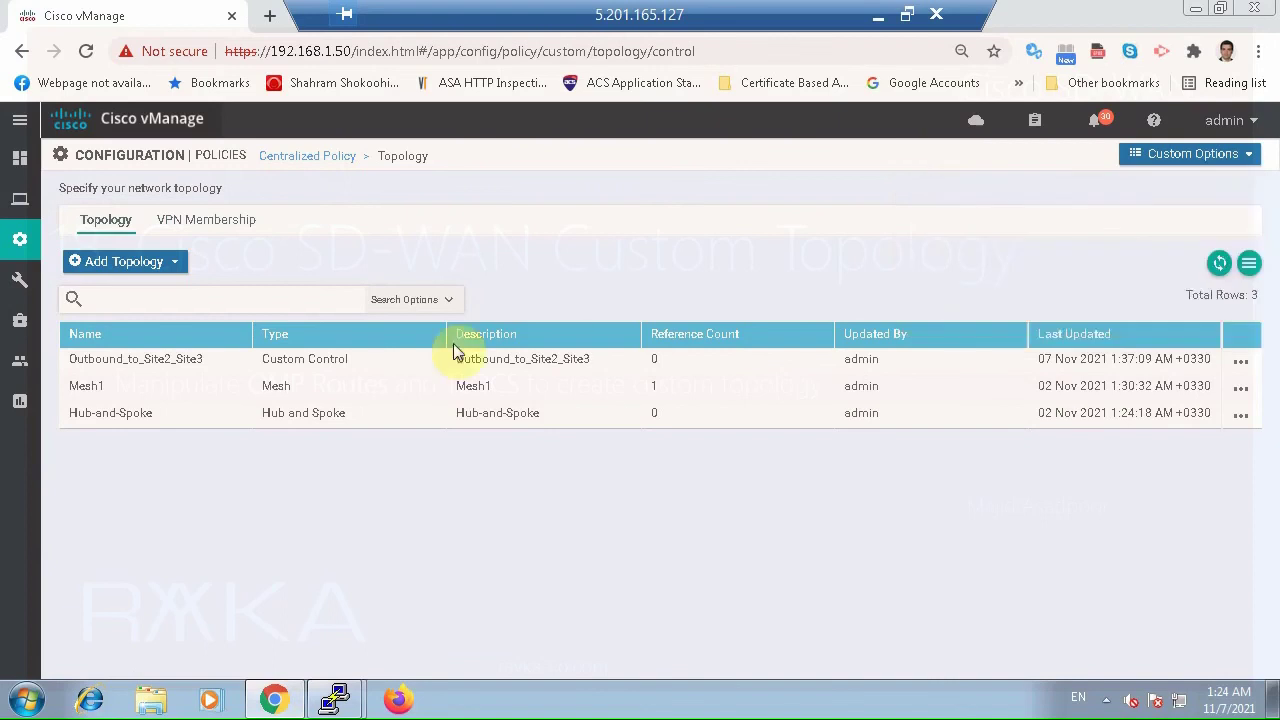
pyautogui.click(170, 263)
pyautogui.click(152, 336)
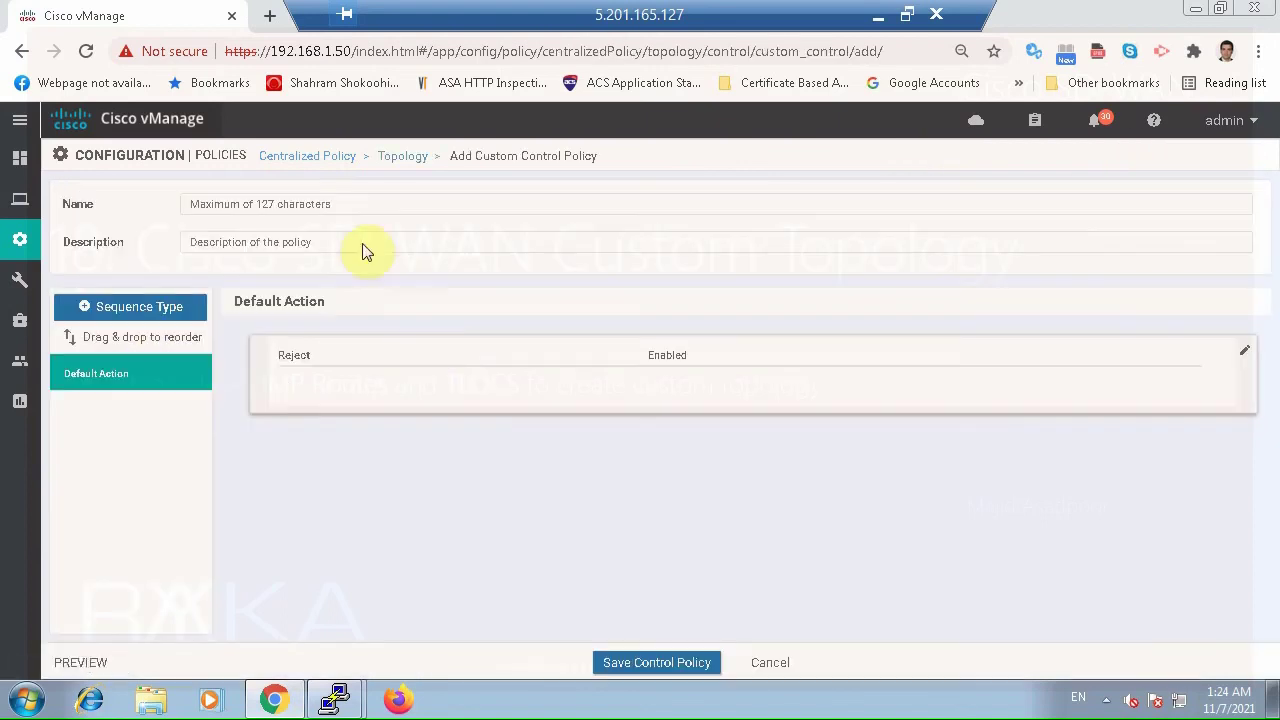
# Name the policy Outbound-to_Site4 and paste that name as its description.
pyautogui.click(346, 199)
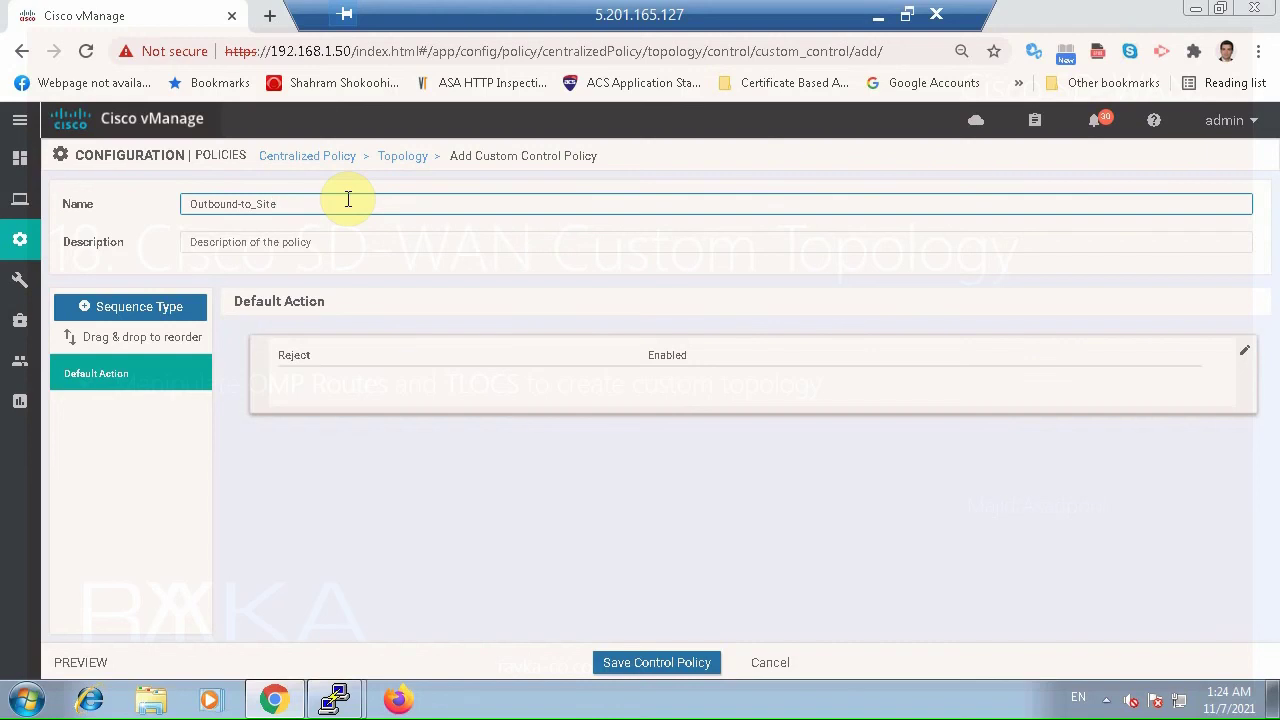
pyautogui.hotkey('ctrl', 'a')
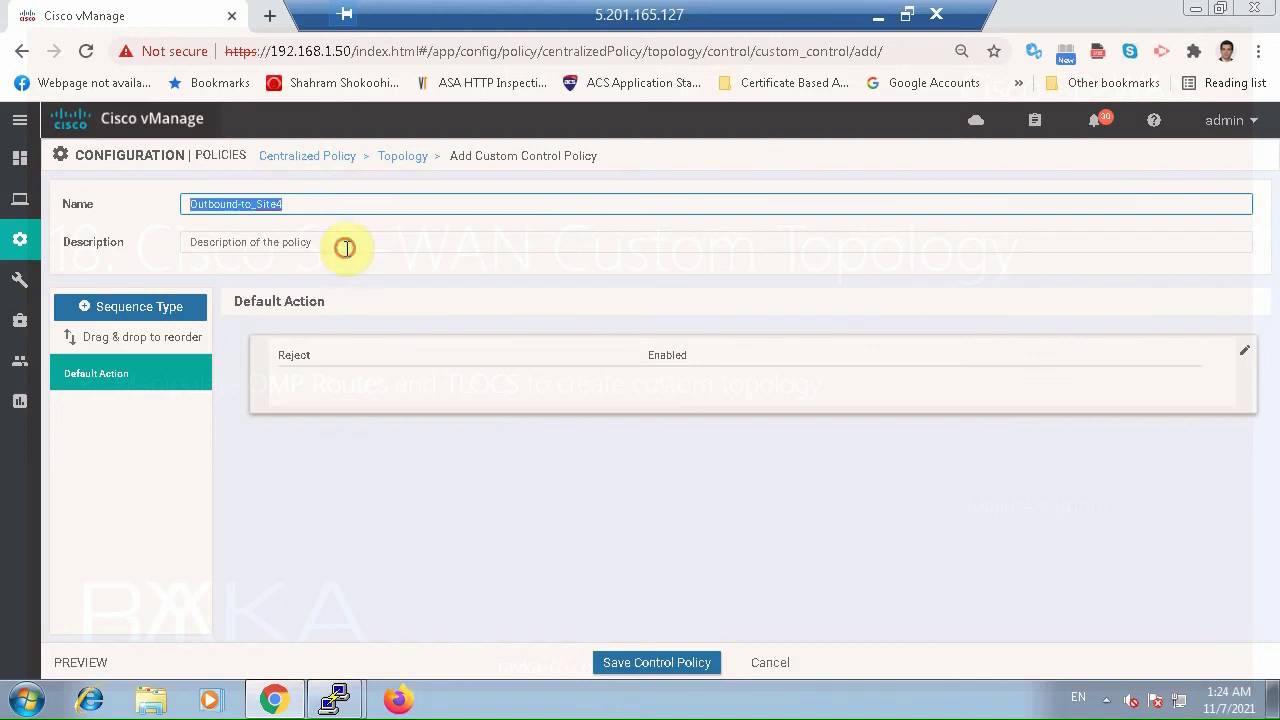
pyautogui.click(346, 247)
pyautogui.write('Outbound-to_Site4')
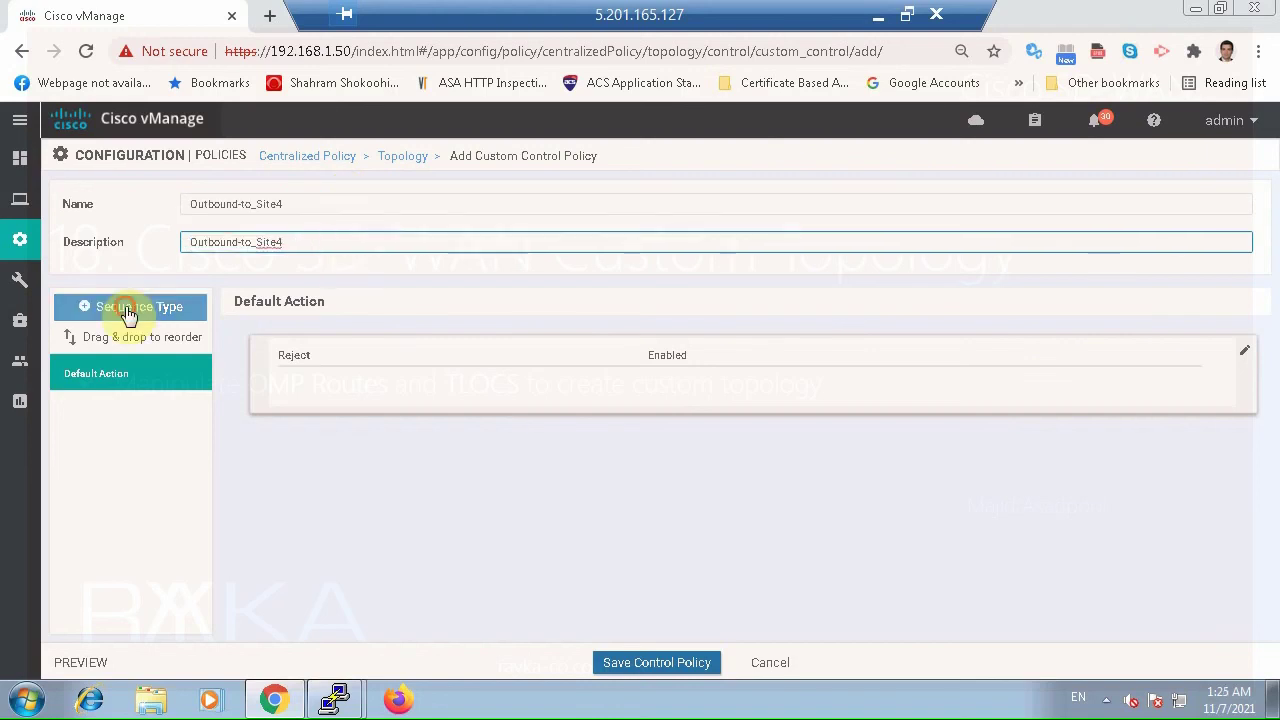
pyautogui.click(127, 310)
# Add a Route sequence rule matching site list HUB_SITE2_SITE3.
pyautogui.click(606, 380)
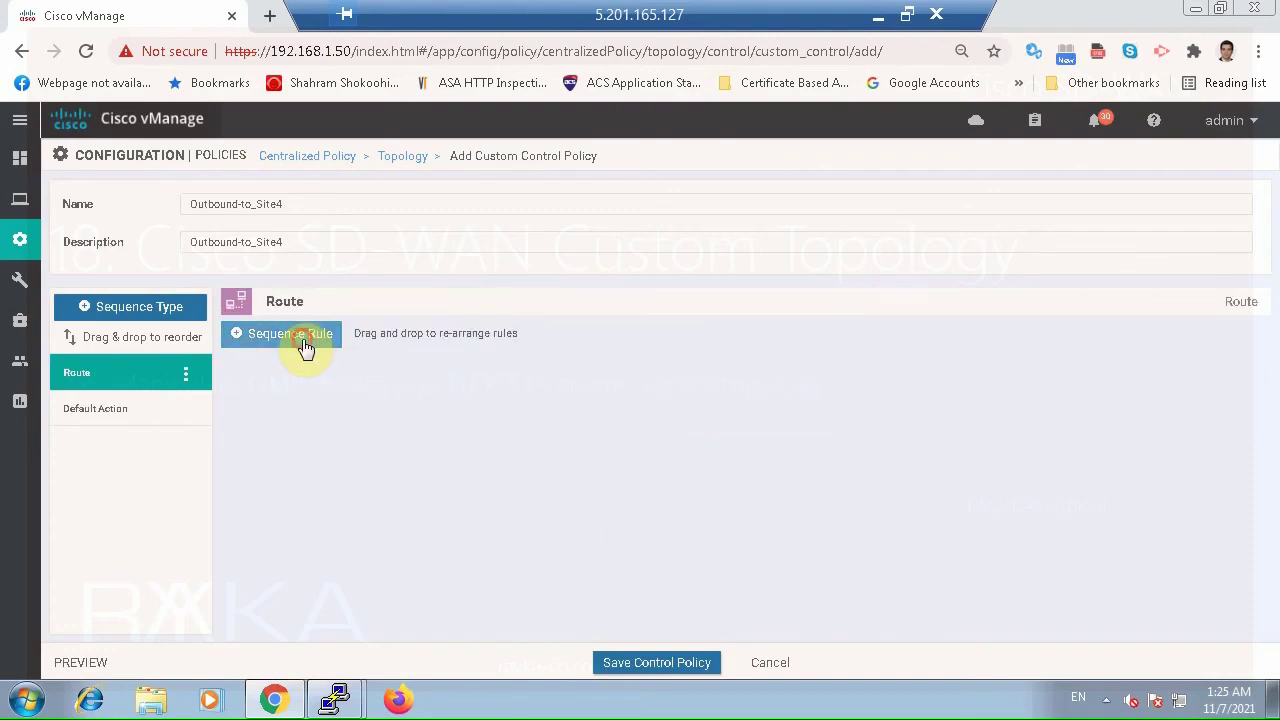
pyautogui.click(305, 345)
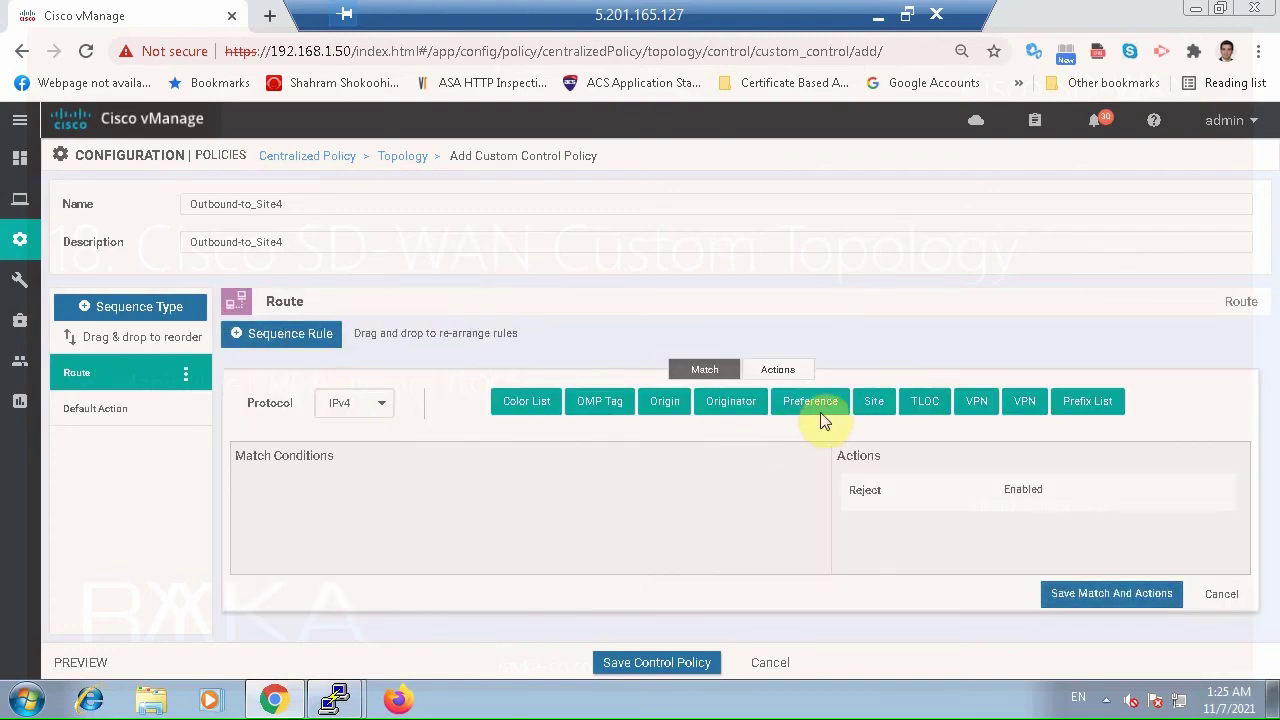
pyautogui.click(874, 401)
pyautogui.click(412, 519)
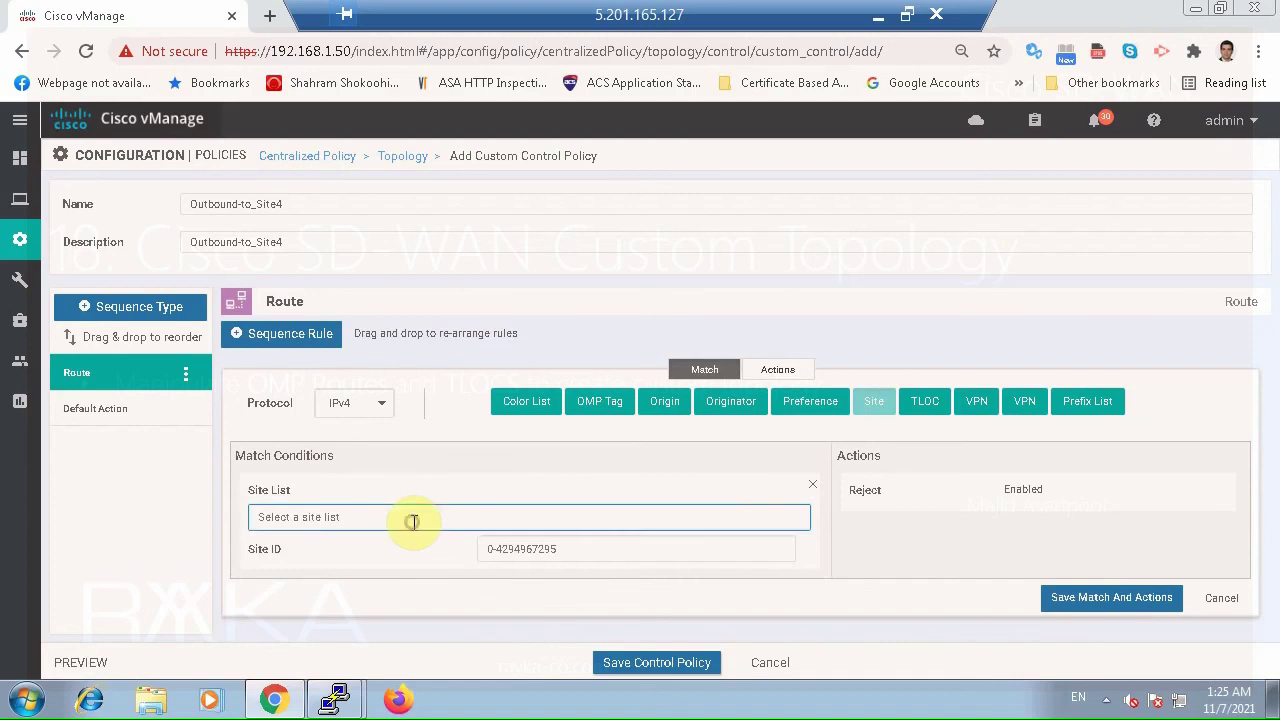
pyautogui.scroll(-2, 430, 520)
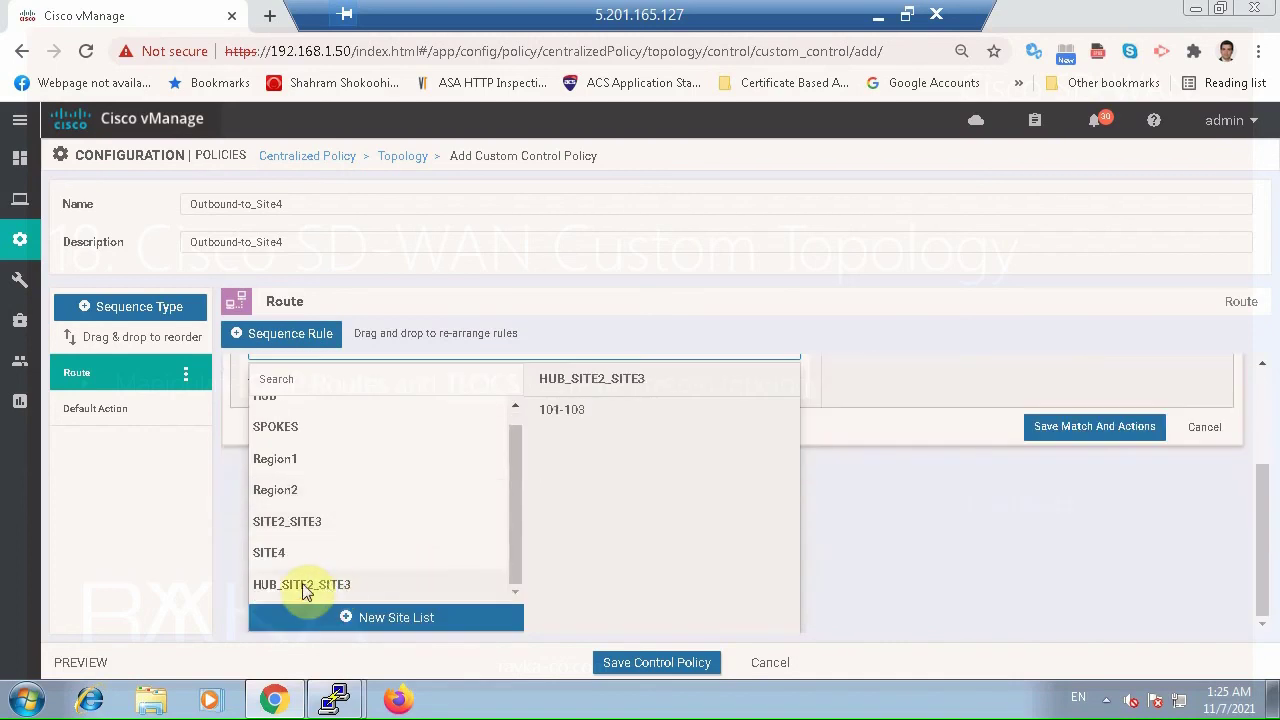
pyautogui.click(303, 586)
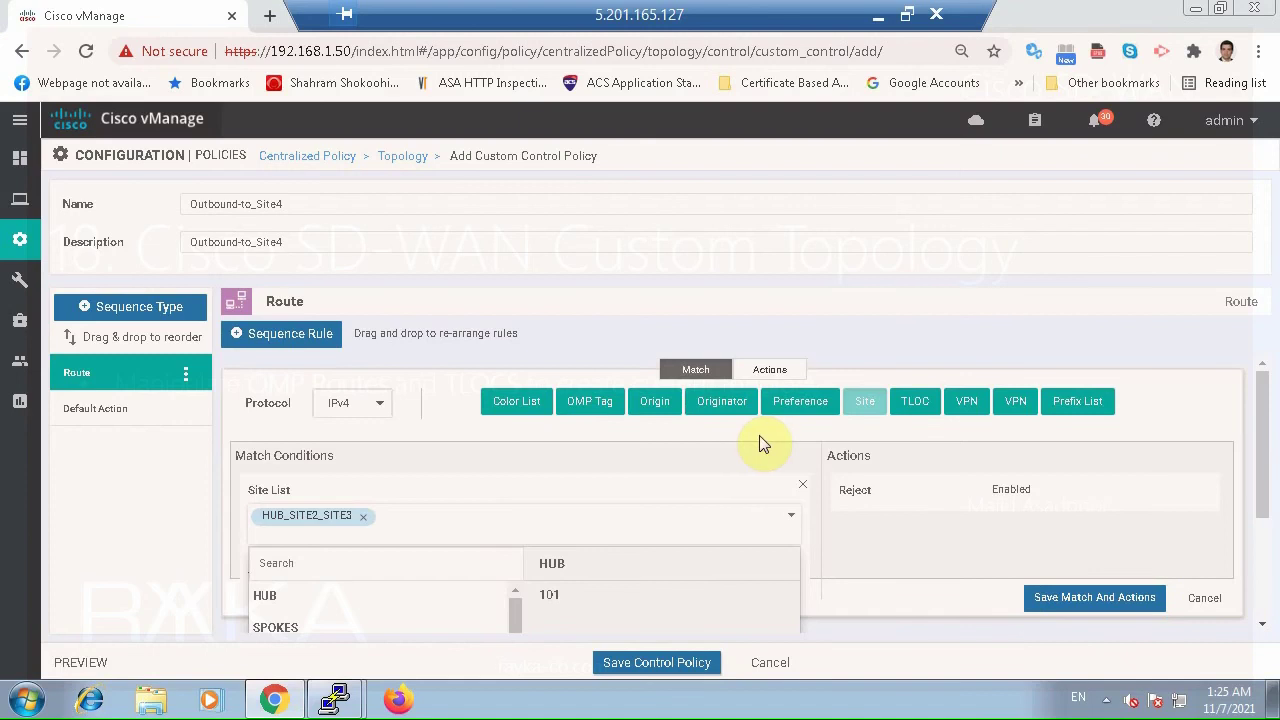
# Set the rule's action to Accept with TLOC list HUB_LOCATION and save it.
pyautogui.click(778, 370)
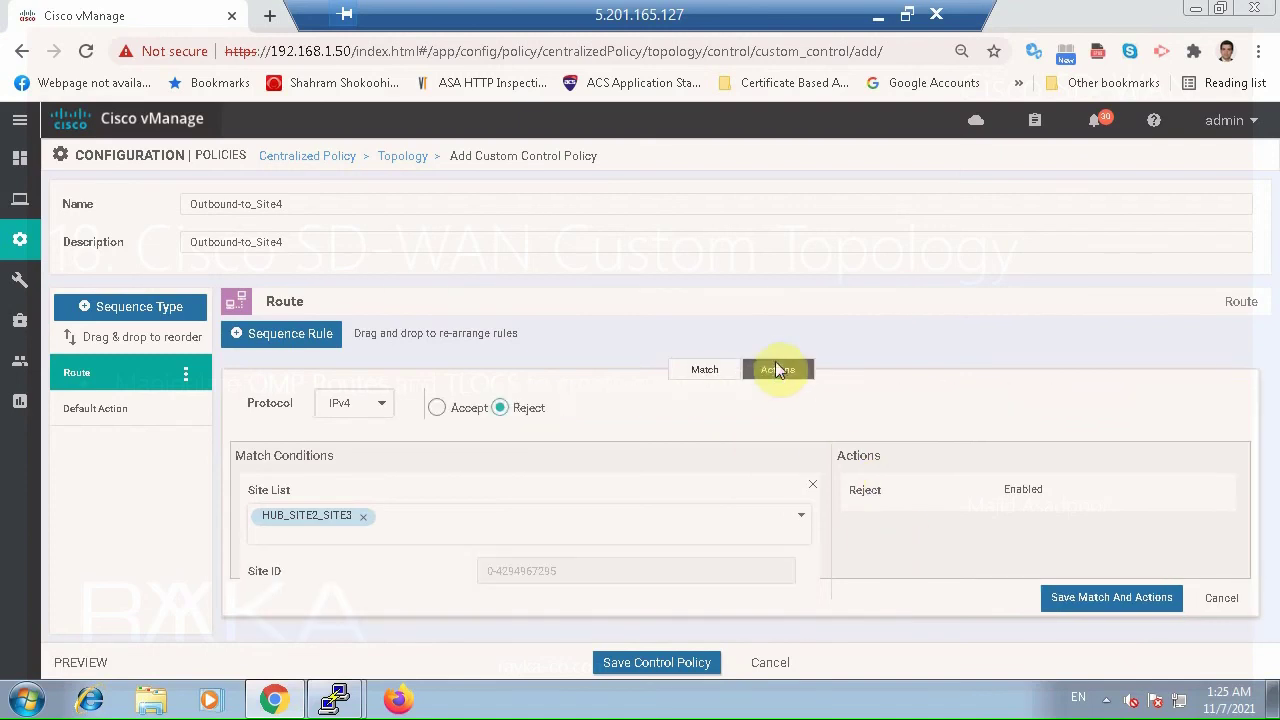
pyautogui.click(440, 410)
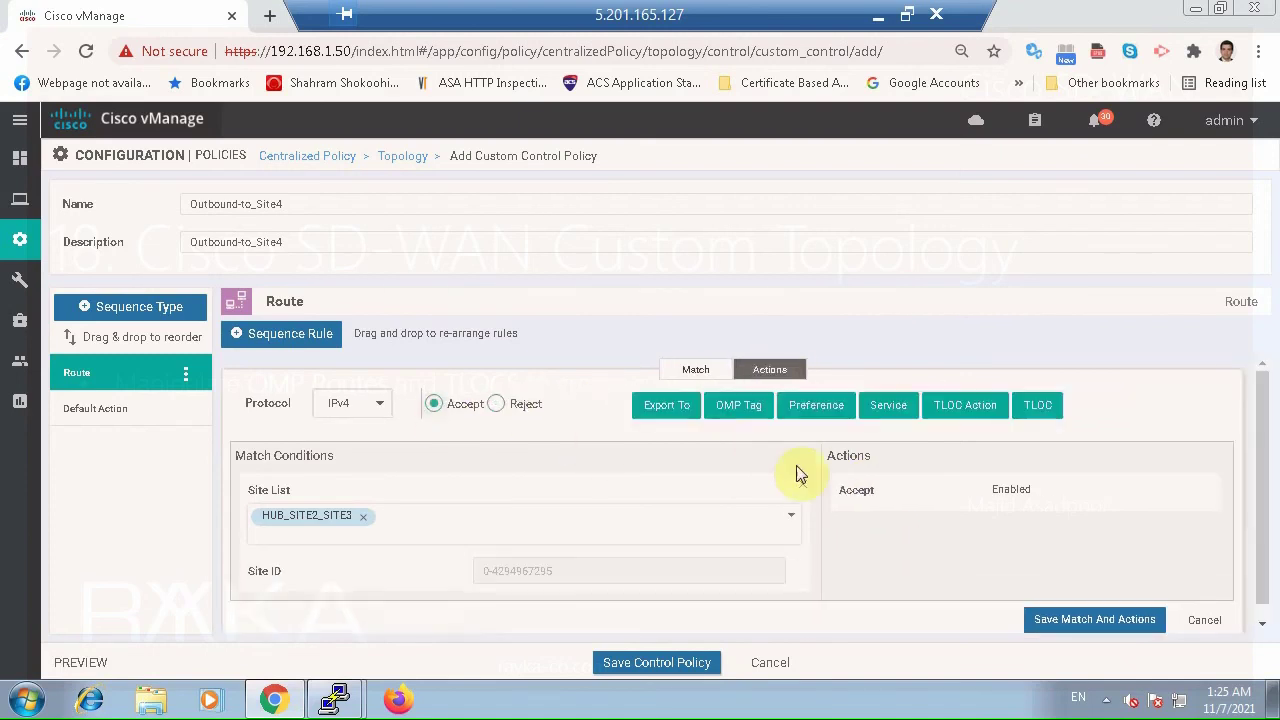
pyautogui.click(1050, 415)
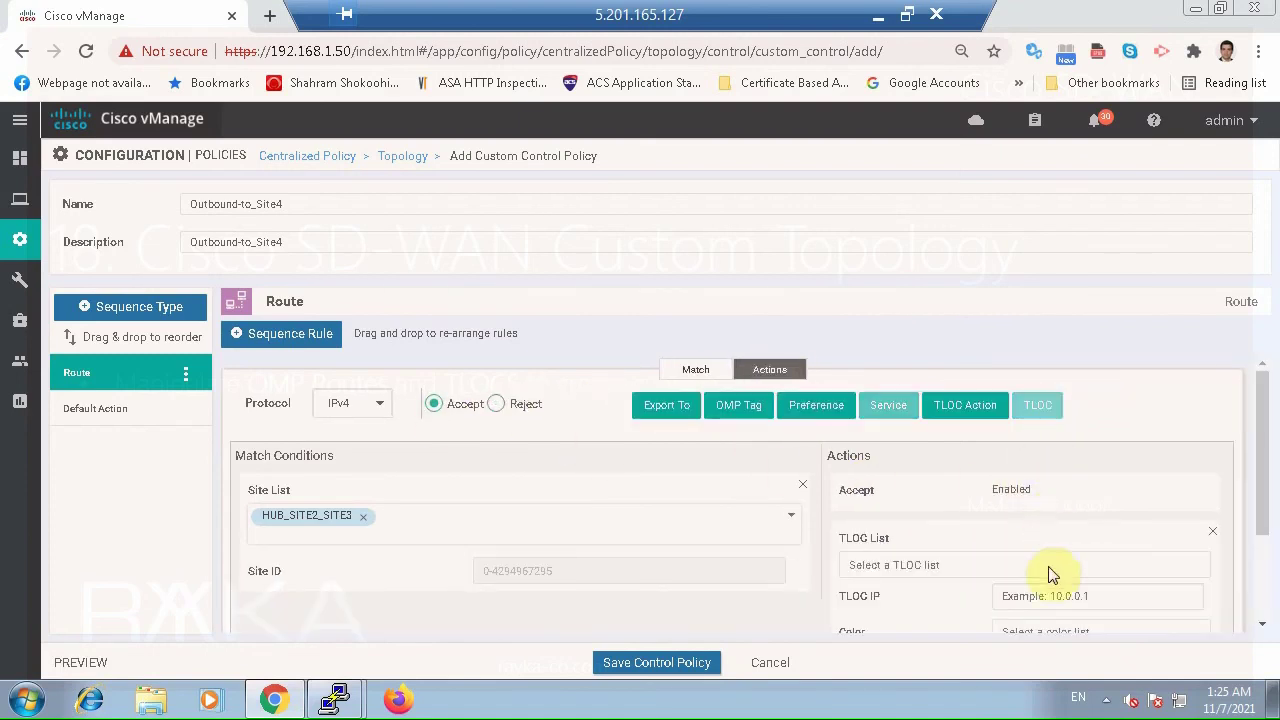
pyautogui.scroll(-1, 1000, 565)
pyautogui.click(940, 465)
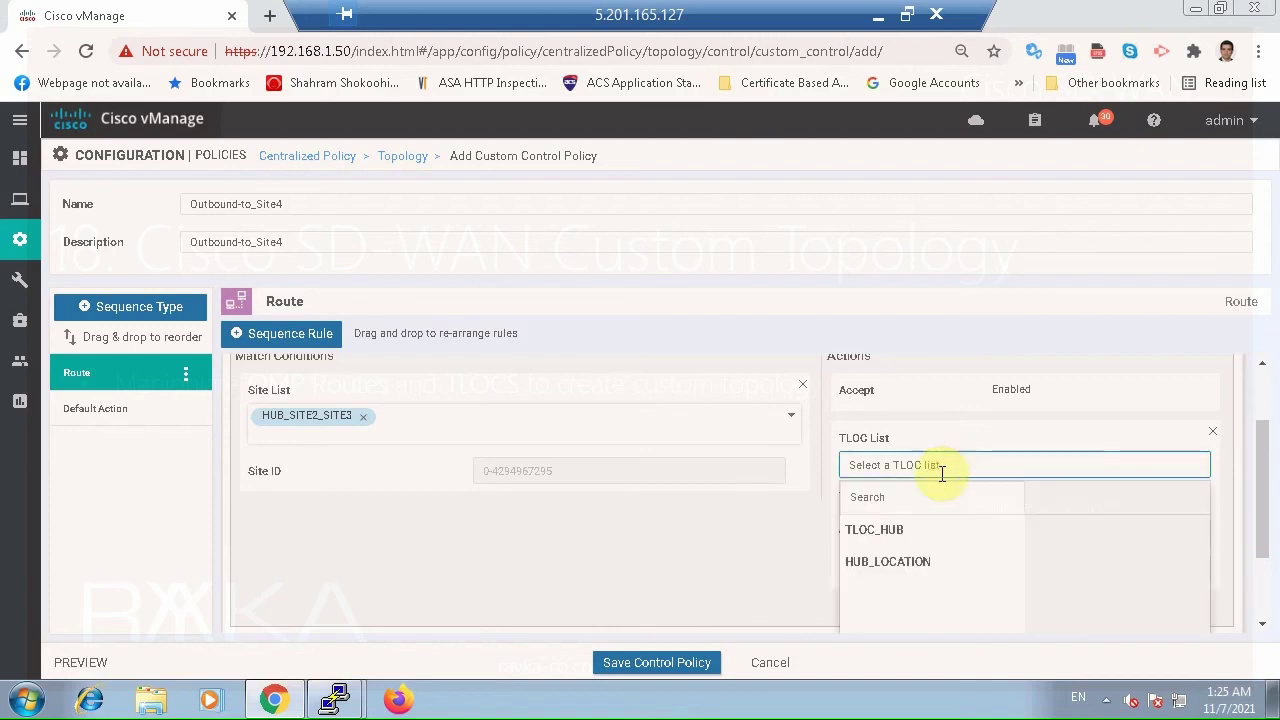
pyautogui.click(905, 566)
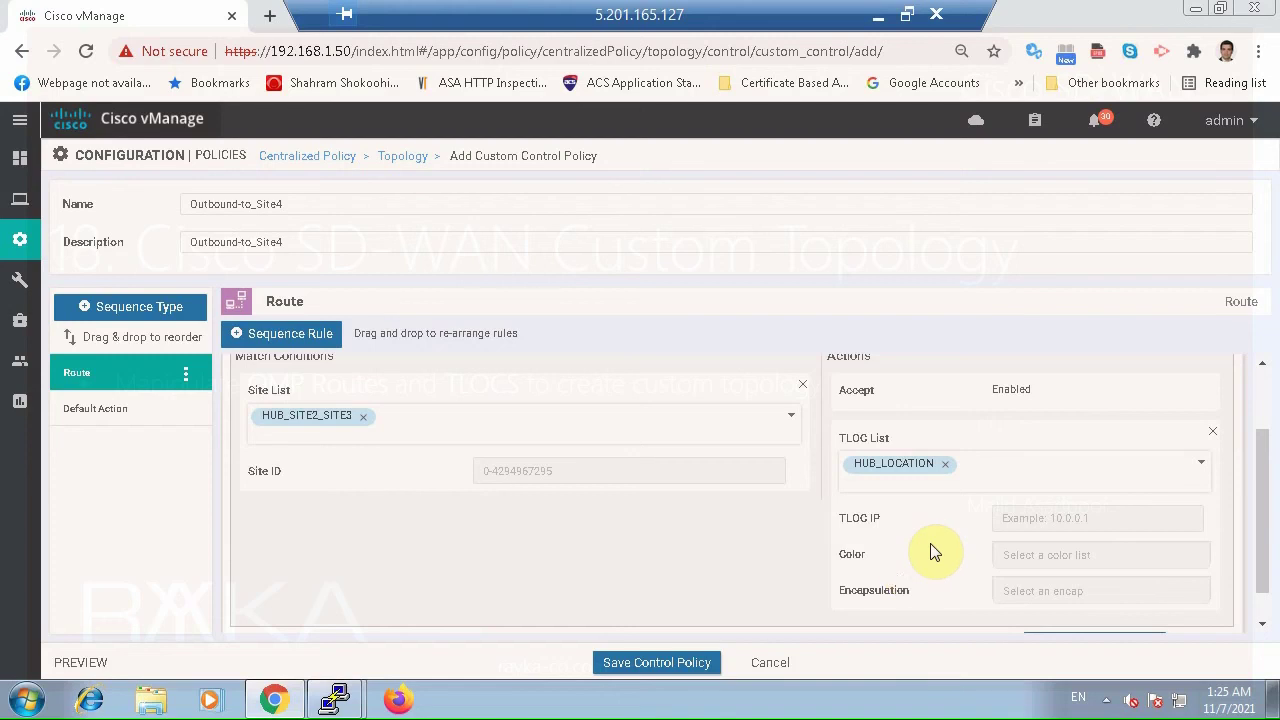
pyautogui.scroll(1, 930, 545)
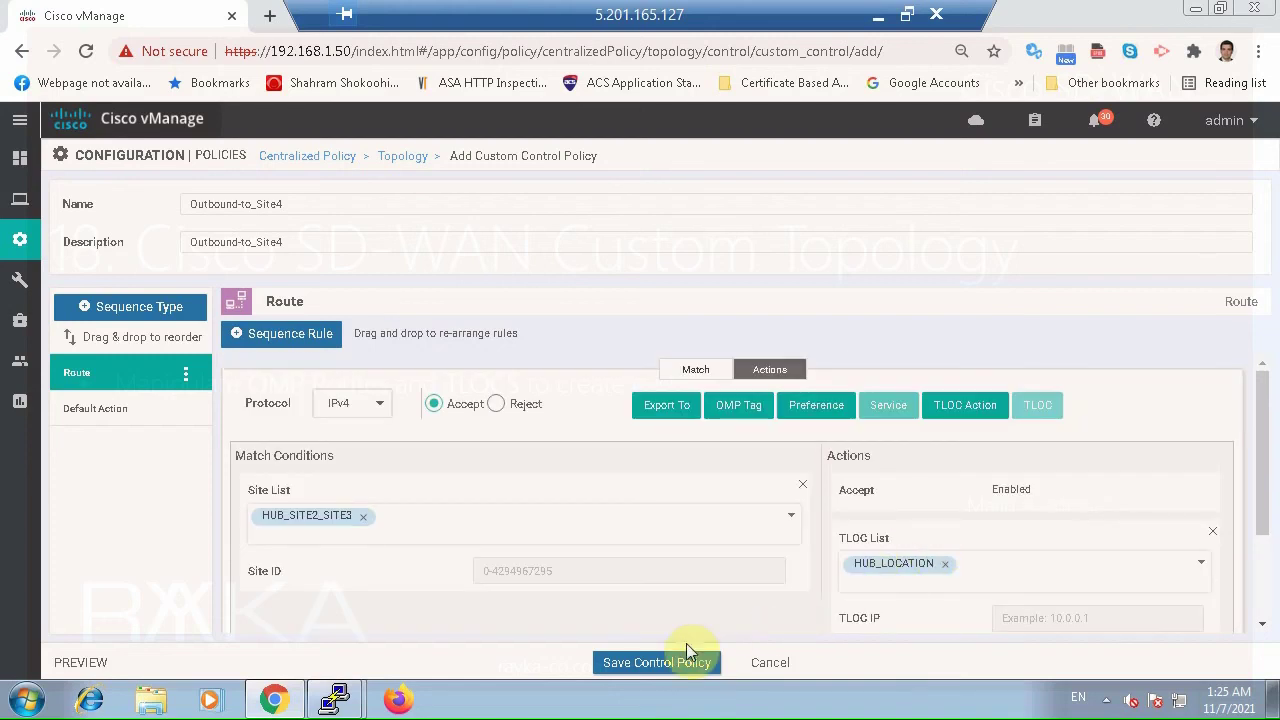
pyautogui.scroll(-1, 985, 563)
pyautogui.scroll(-1, 979, 568)
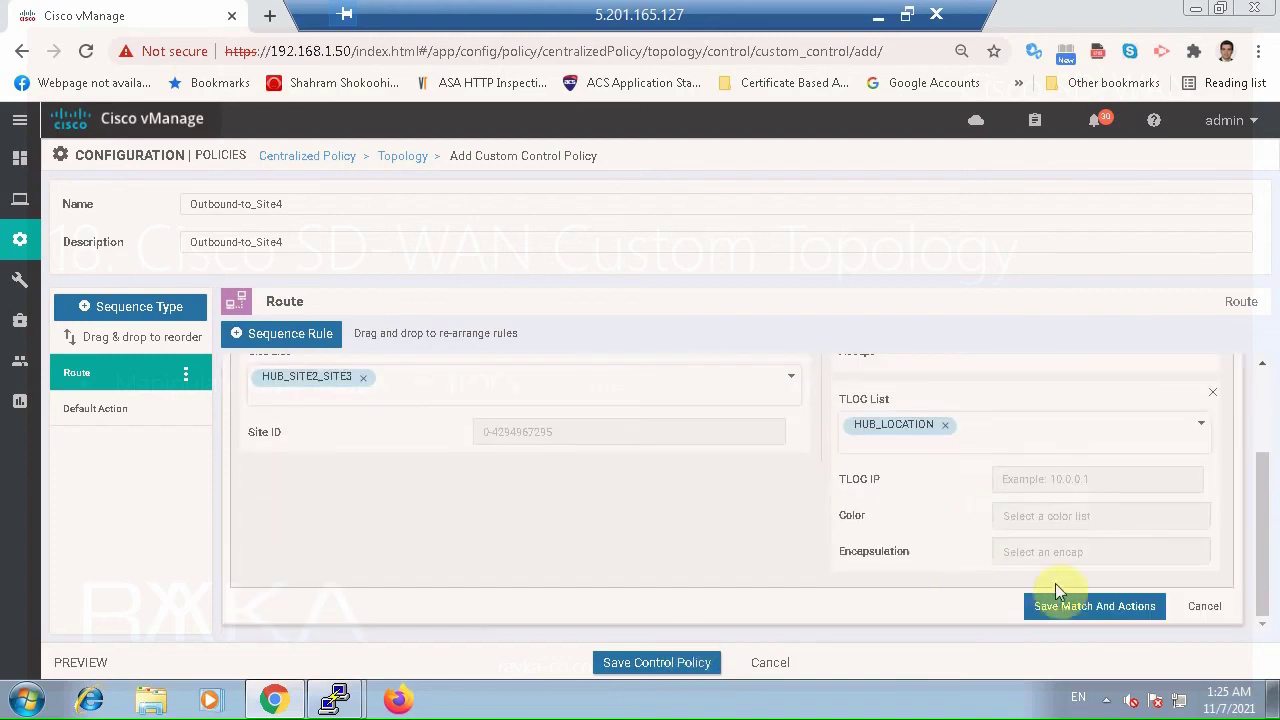
pyautogui.click(1063, 605)
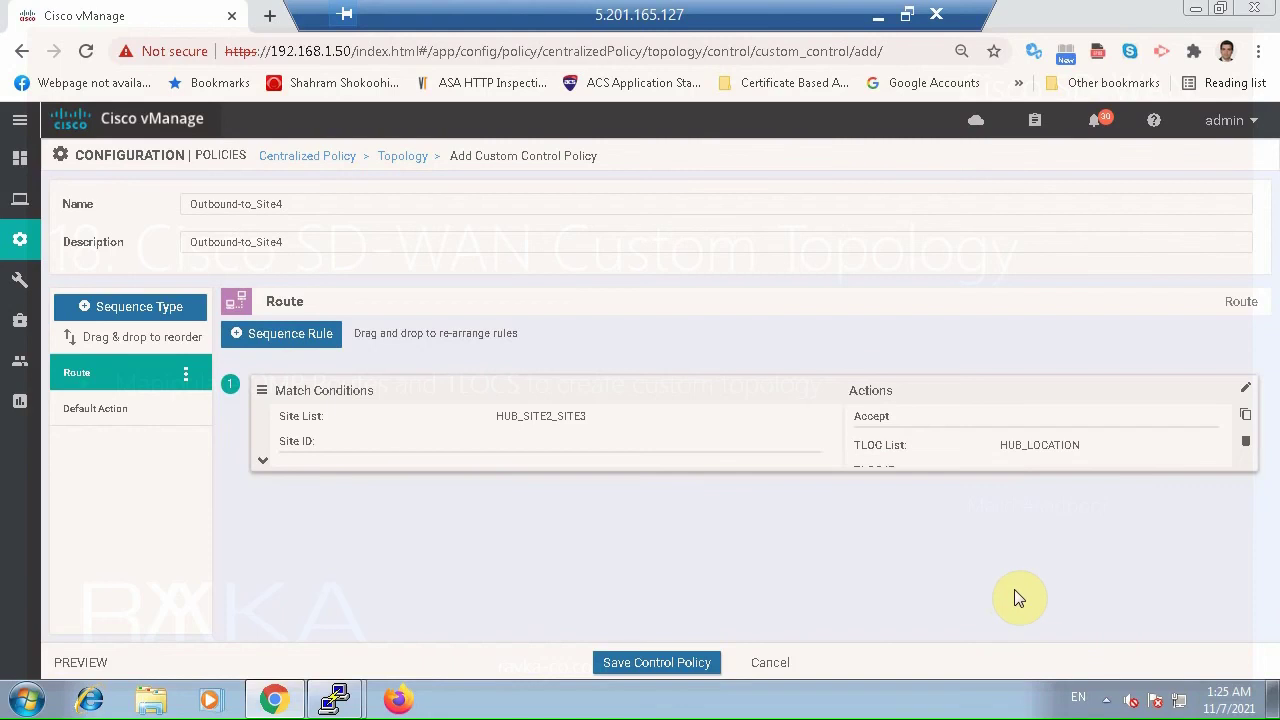
# Add a TLOC sequence with a rule matching site list HUB and action Accept.
pyautogui.click(262, 462)
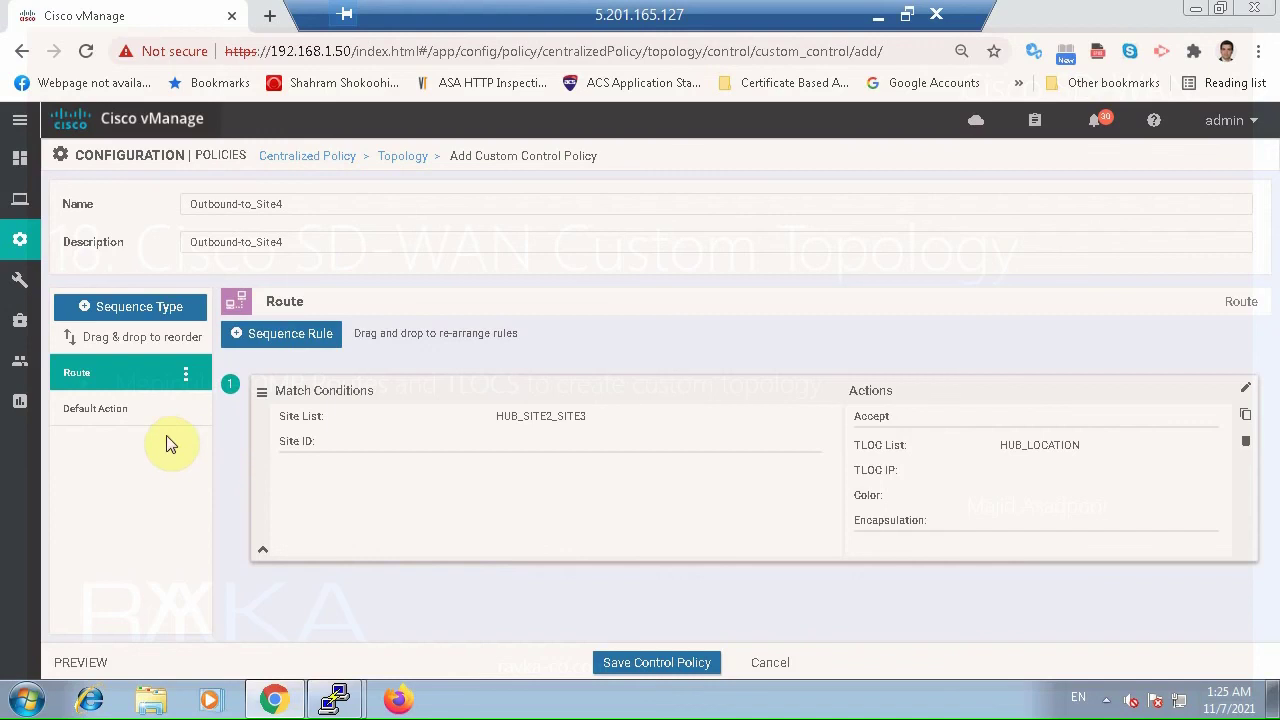
pyautogui.click(126, 306)
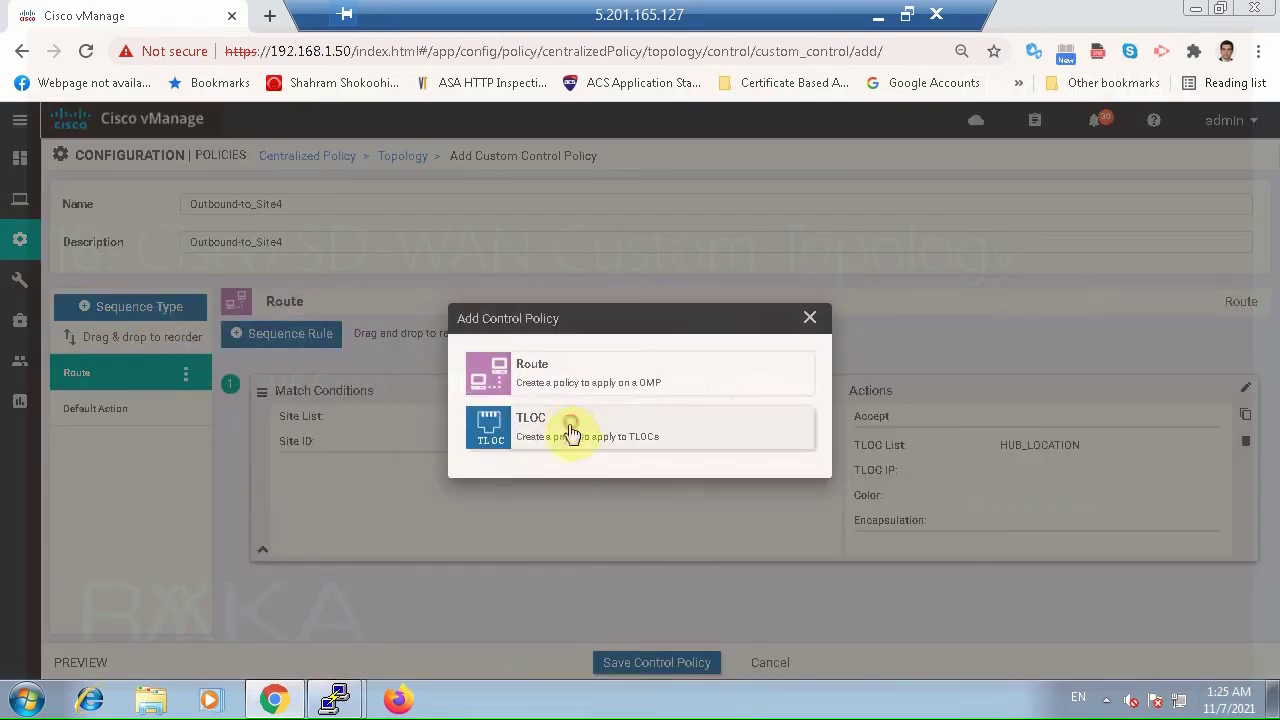
pyautogui.click(572, 432)
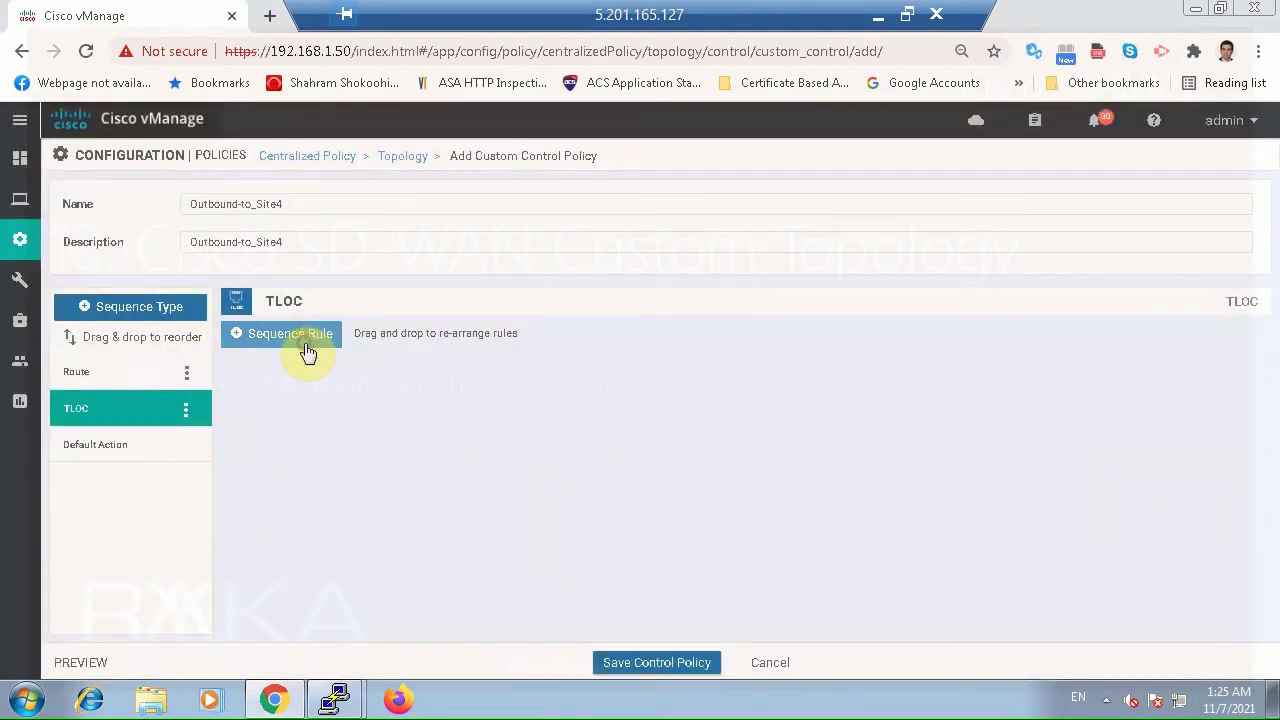
pyautogui.click(306, 346)
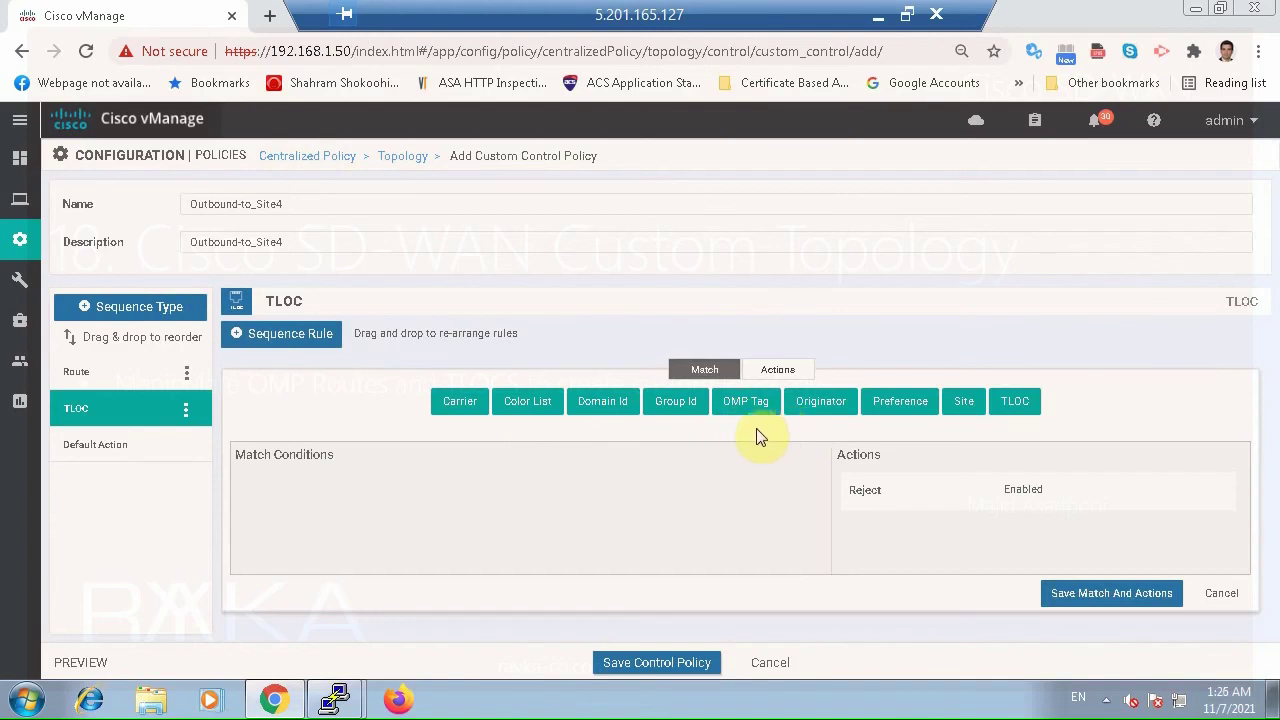
pyautogui.click(963, 401)
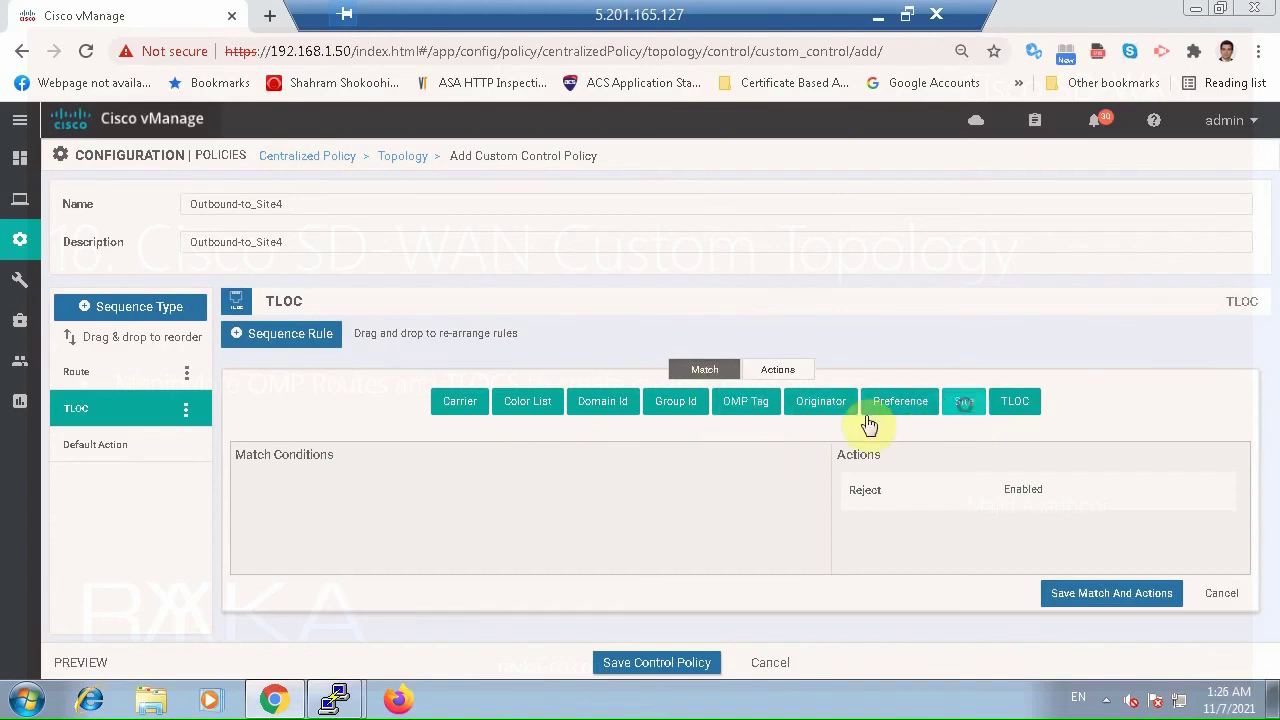
pyautogui.click(366, 514)
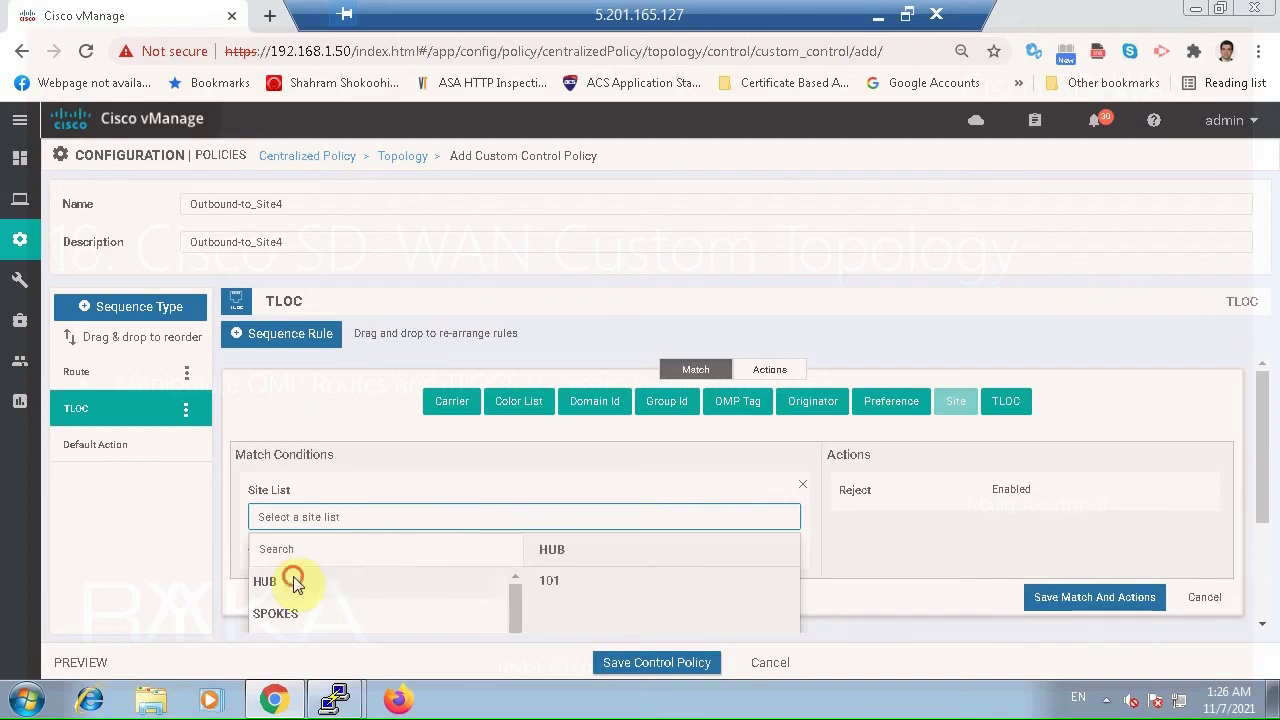
pyautogui.click(294, 580)
pyautogui.click(778, 370)
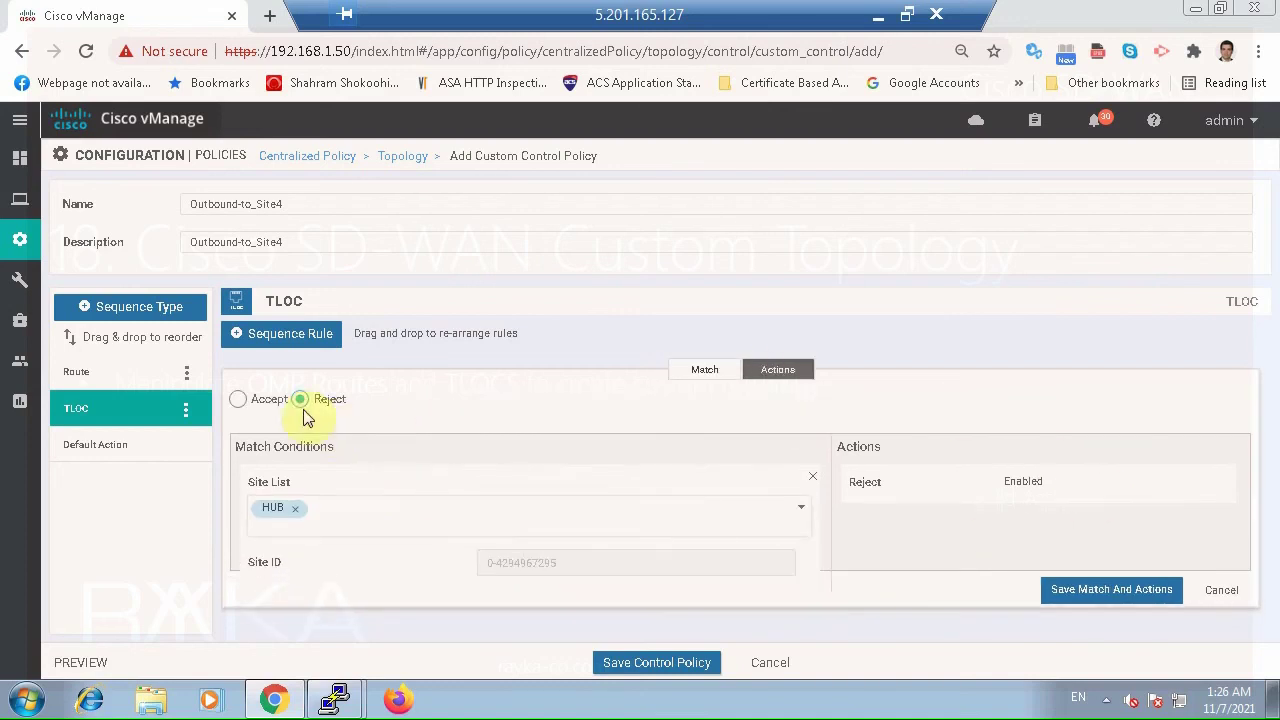
pyautogui.click(243, 400)
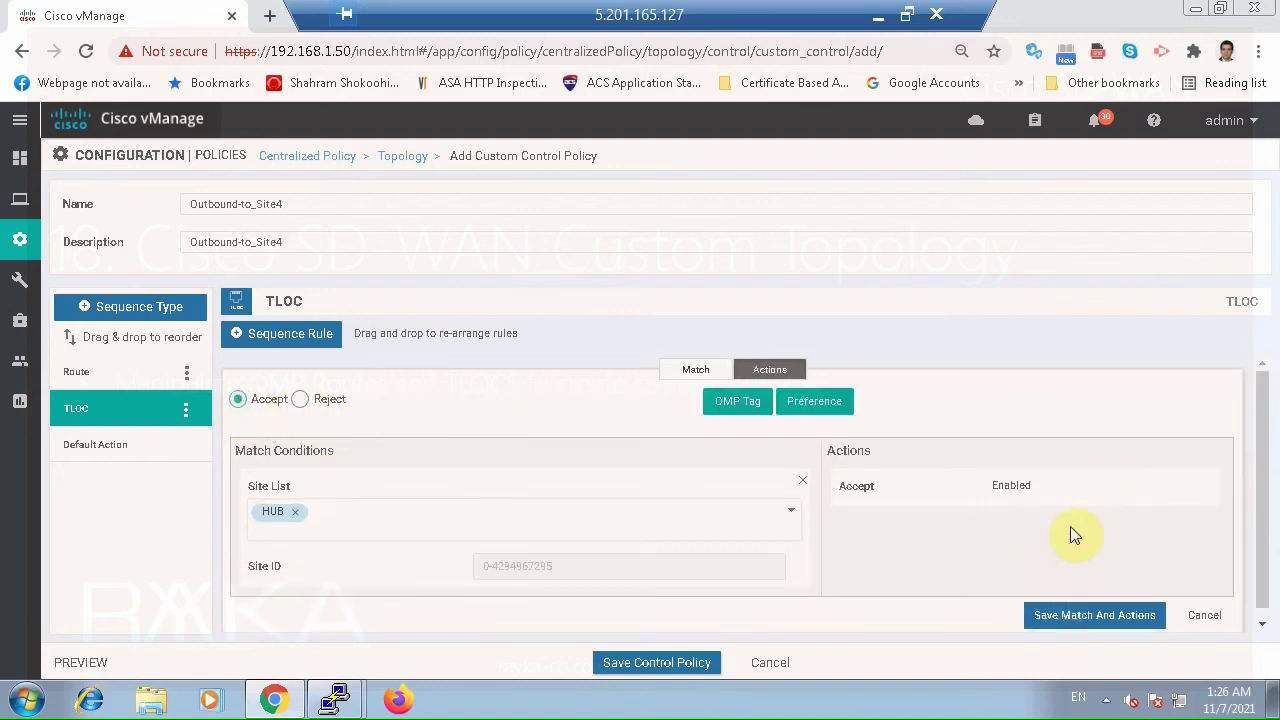
pyautogui.click(1078, 617)
# Review the default action, TLOC and Route sequences, then save the Outbound-to_Site4 policy.
pyautogui.click(123, 446)
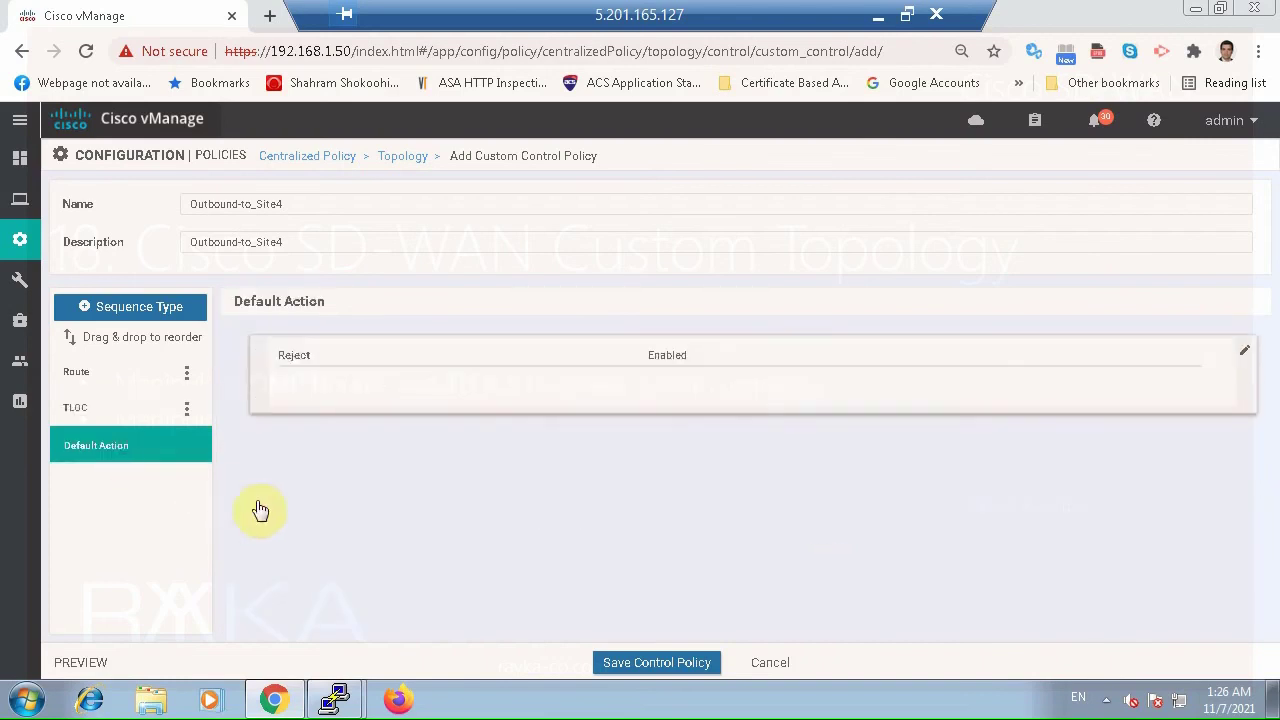
pyautogui.click(131, 400)
pyautogui.click(120, 372)
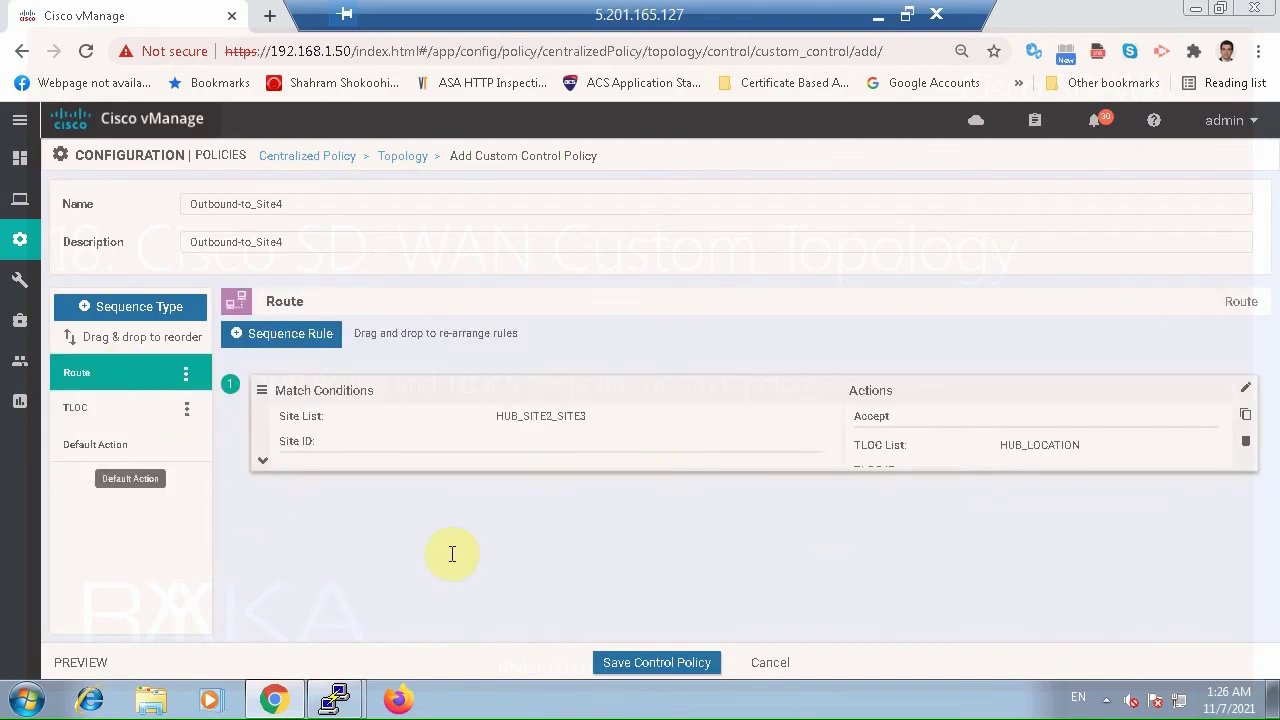
pyautogui.click(657, 663)
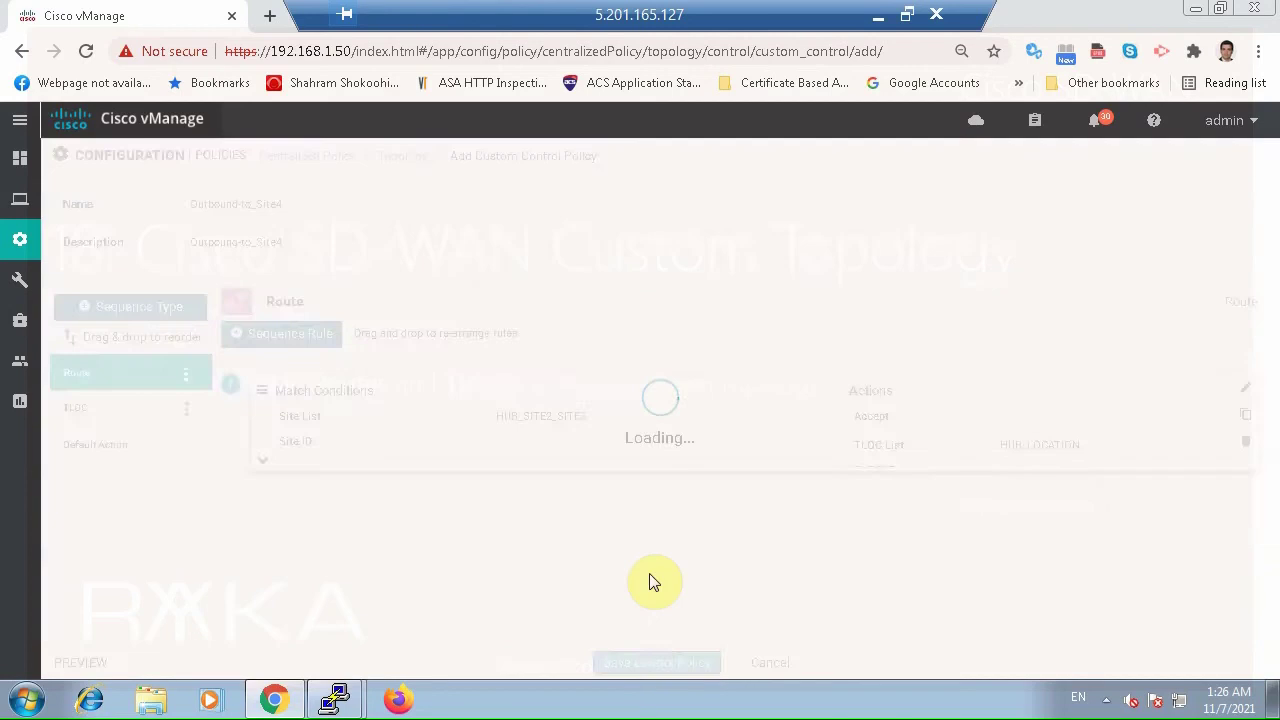
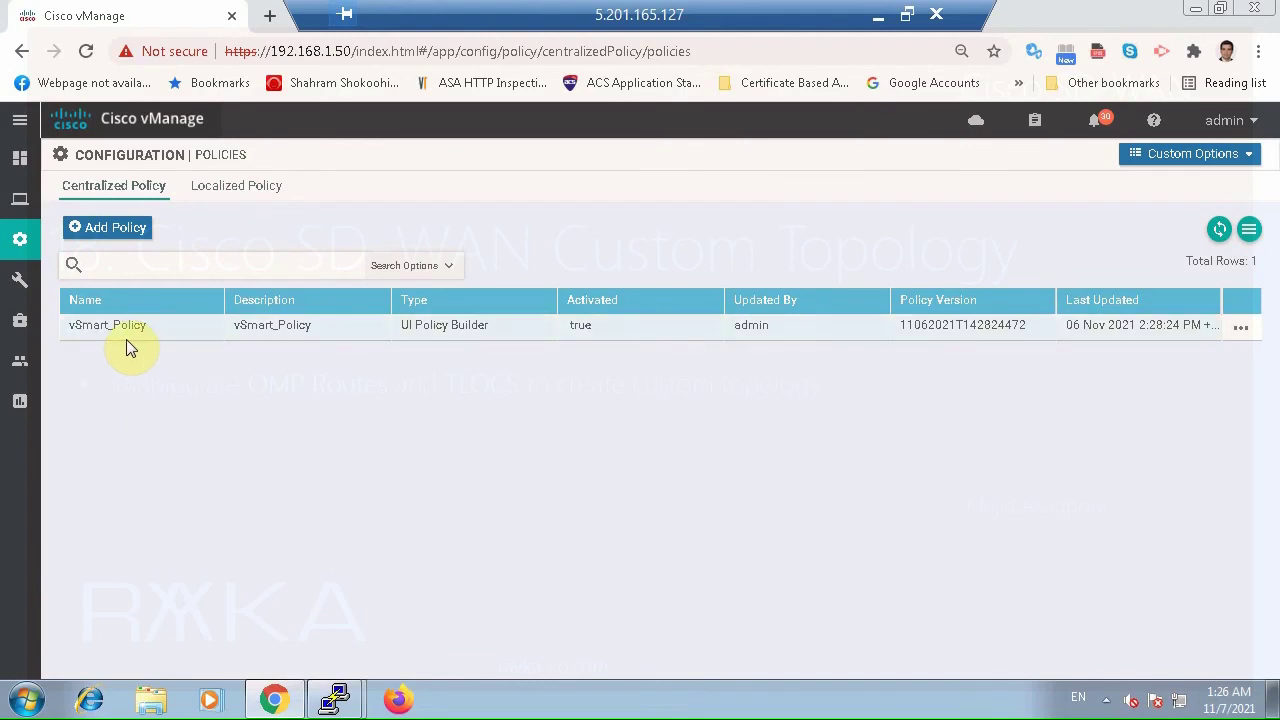
# Edit vSmart_Policy and detach the Mesh1 topology, leaving the topology list empty.
pyautogui.click(1240, 327)
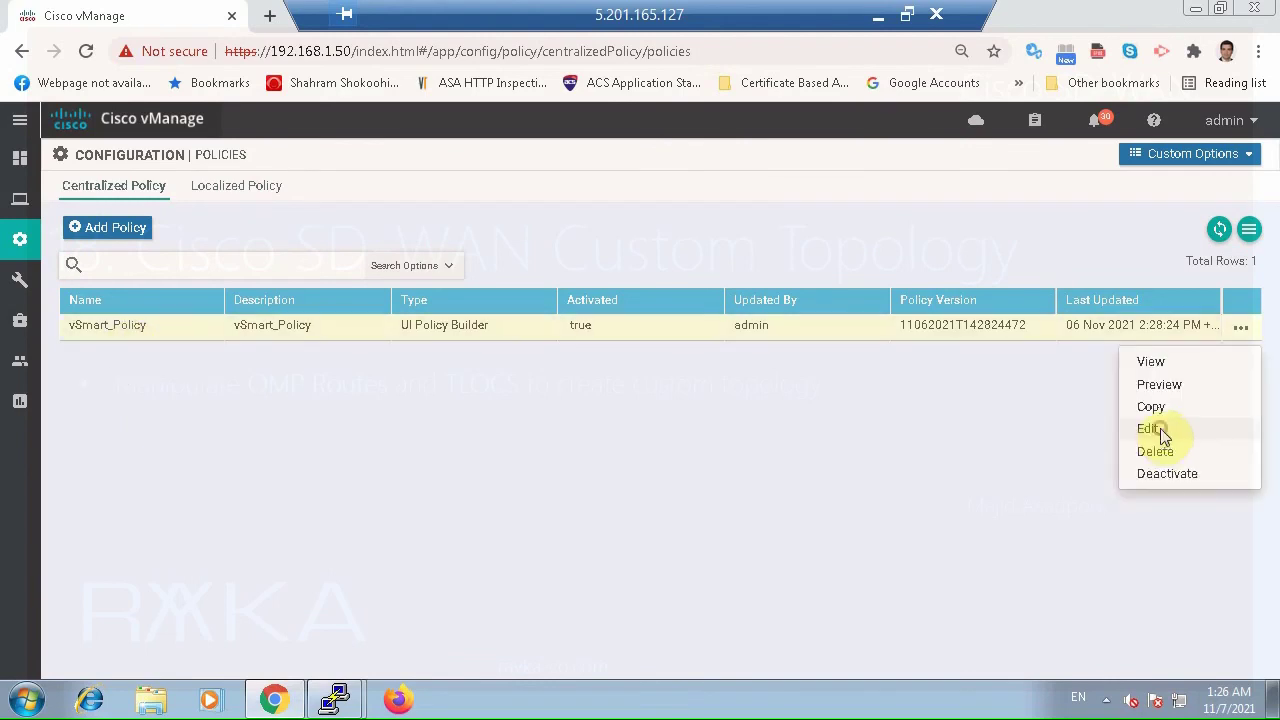
pyautogui.click(1160, 434)
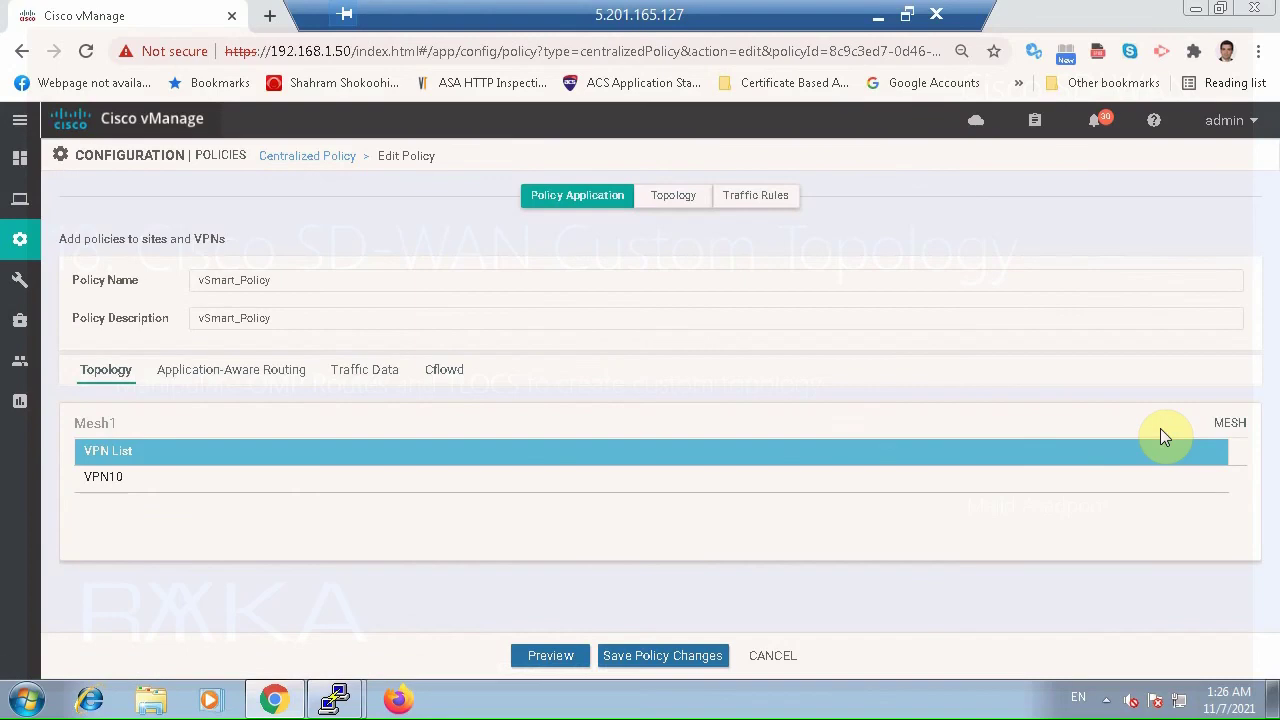
pyautogui.click(688, 199)
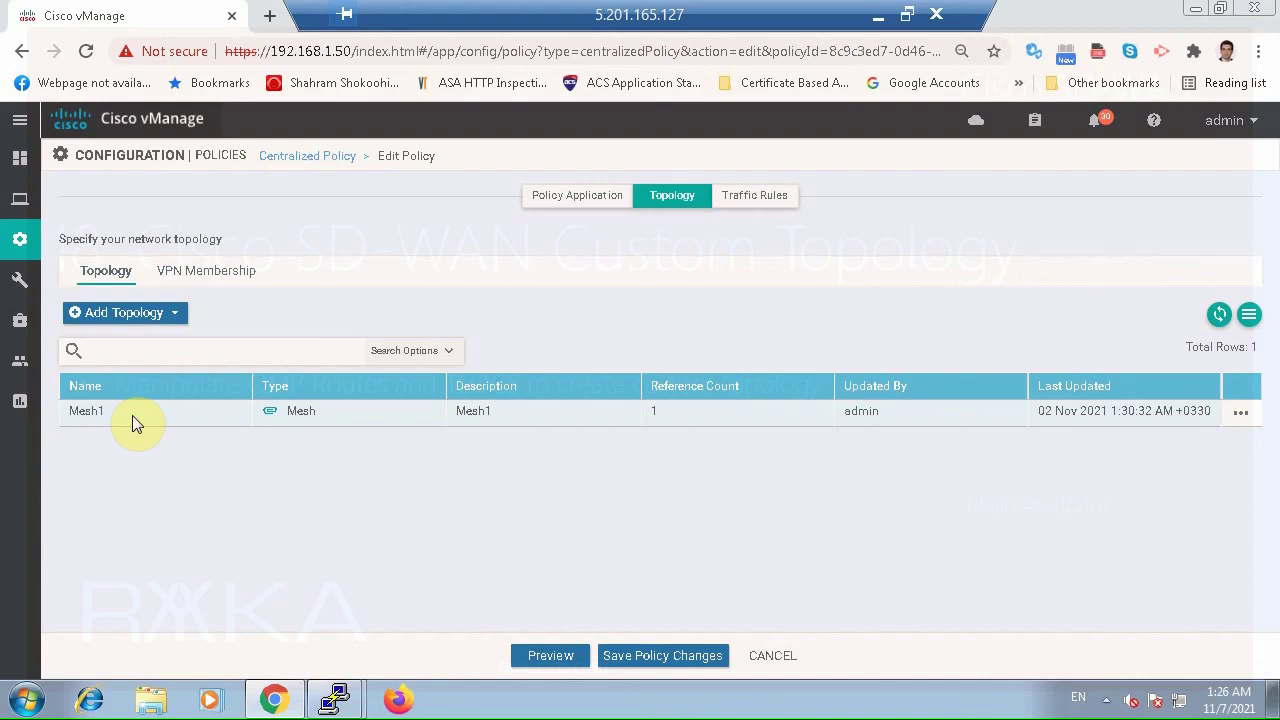
pyautogui.click(1240, 412)
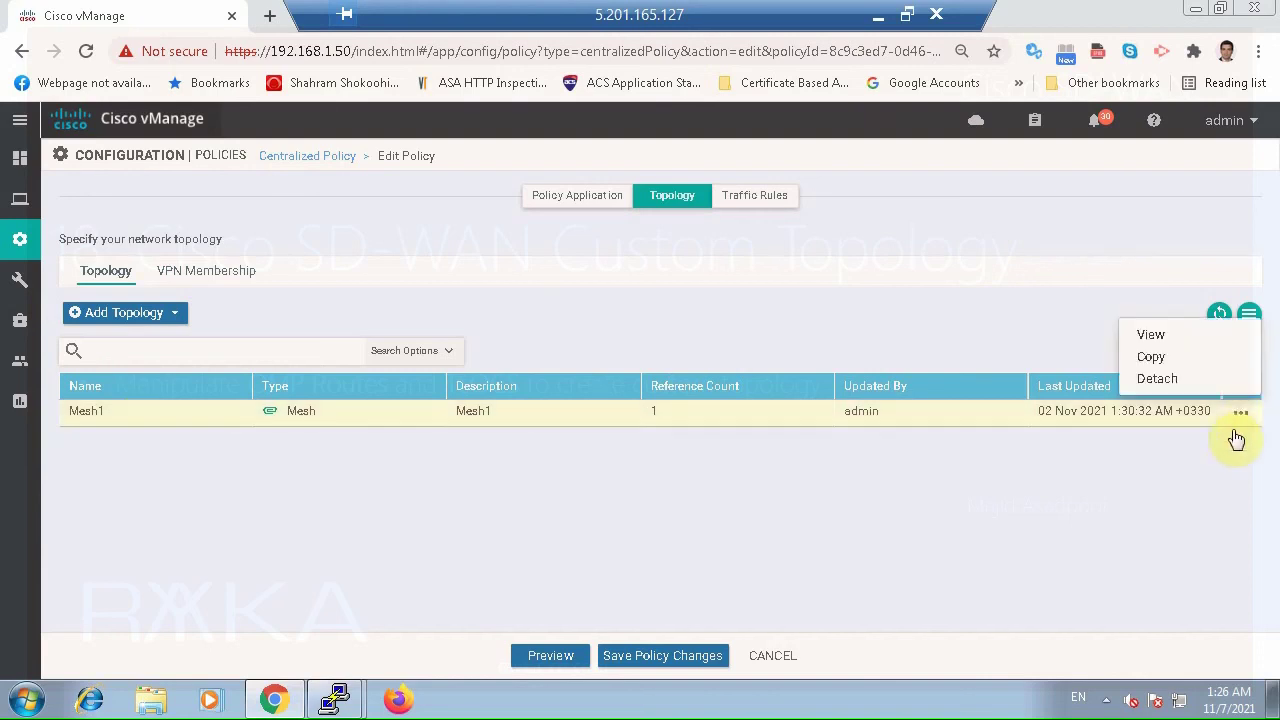
pyautogui.click(1158, 380)
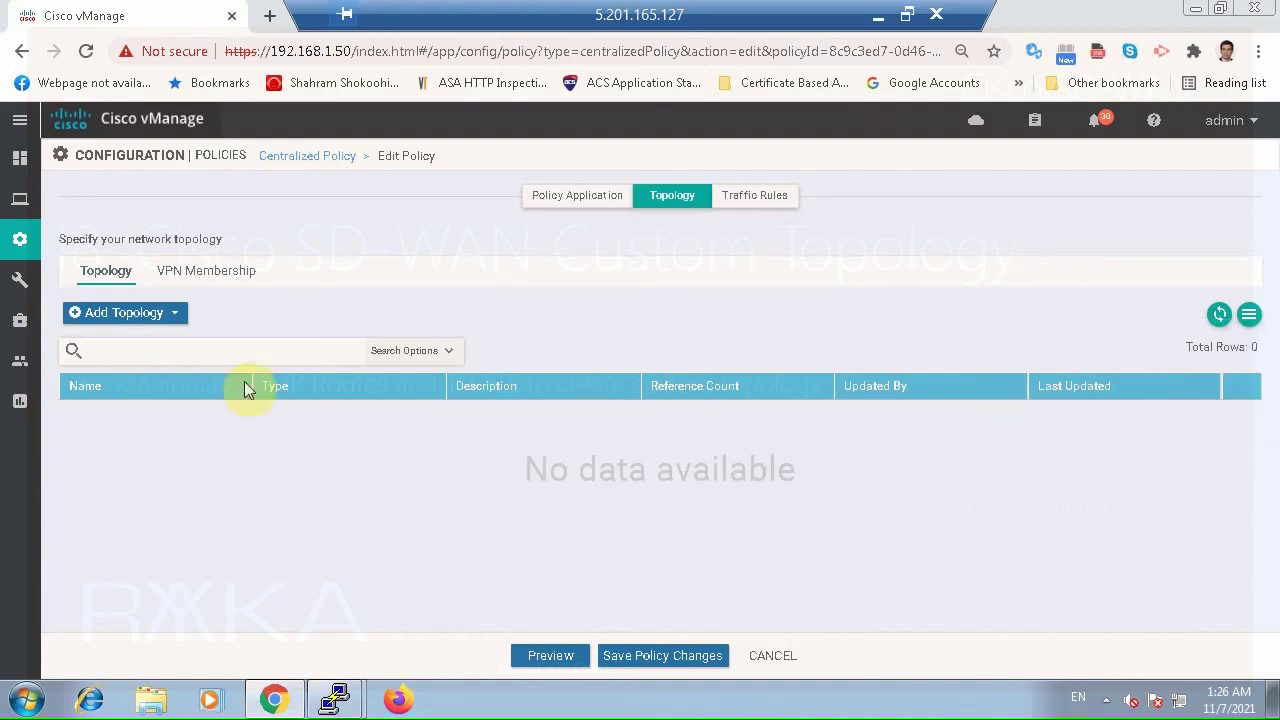
# Import the Custom Control policy Outbound_to_Site2_Site3 as an existing topology.
pyautogui.click(172, 313)
pyautogui.click(155, 410)
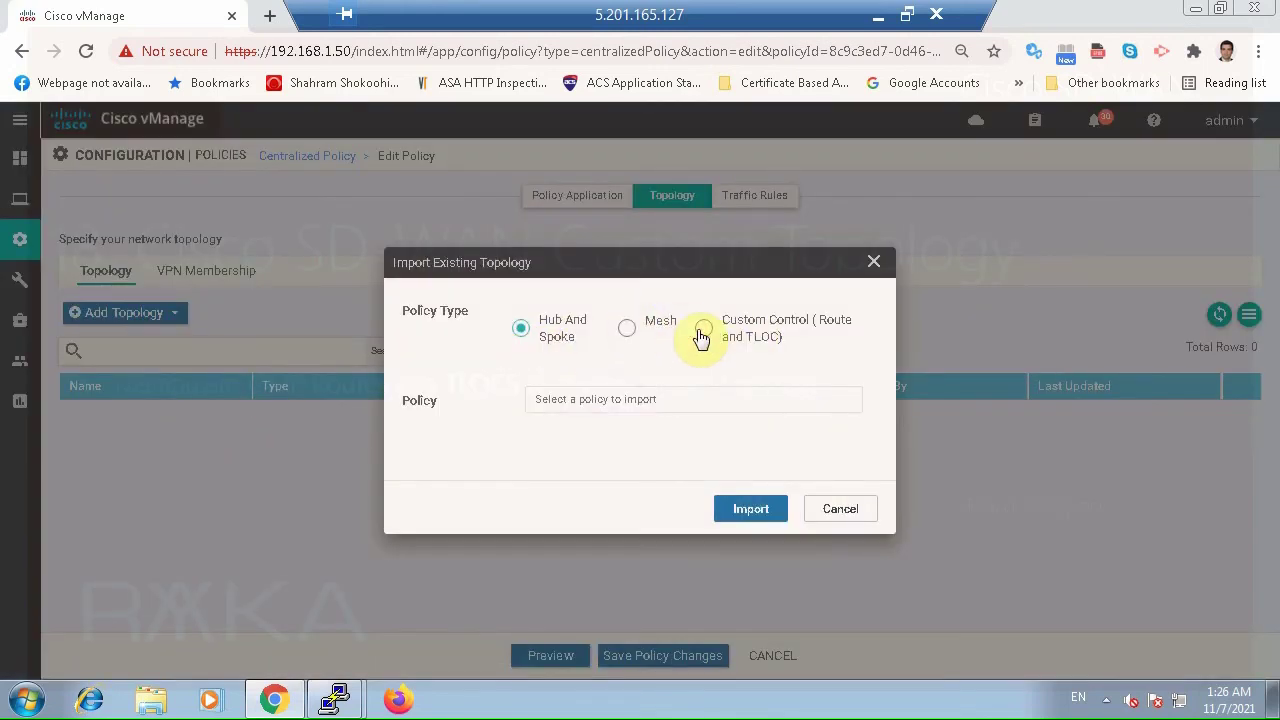
pyautogui.click(703, 330)
pyautogui.click(657, 401)
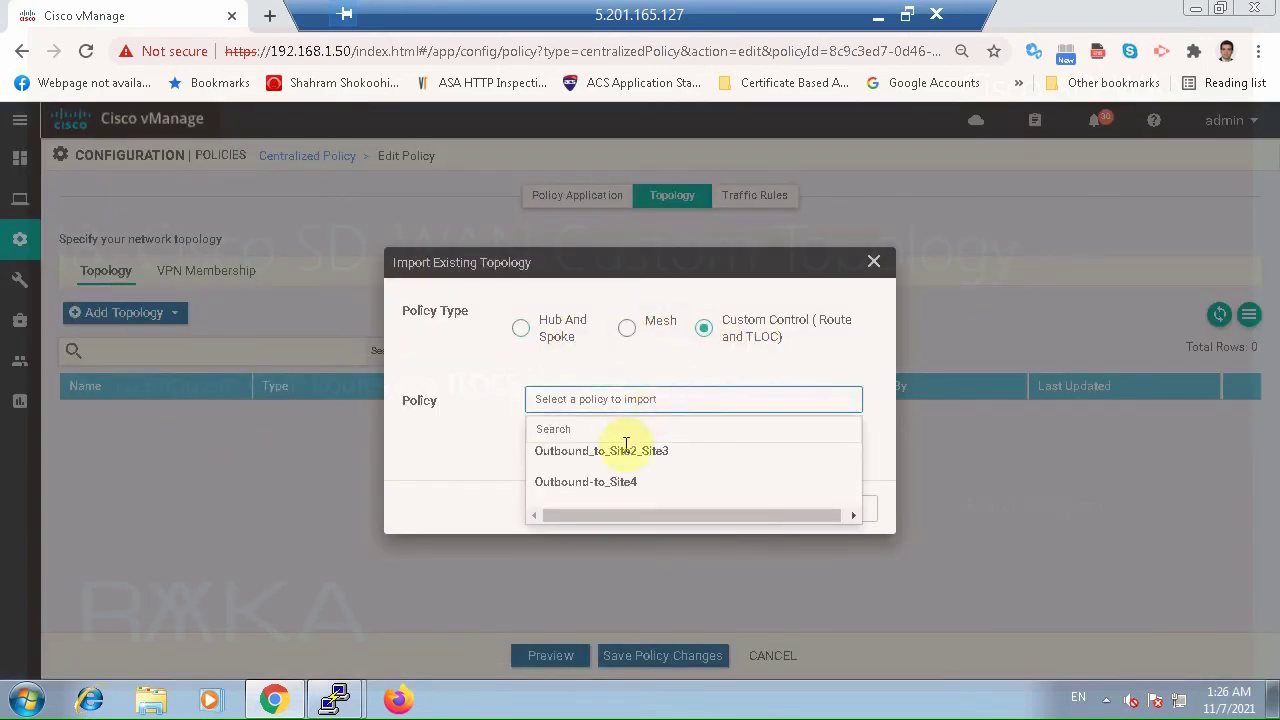
pyautogui.click(632, 449)
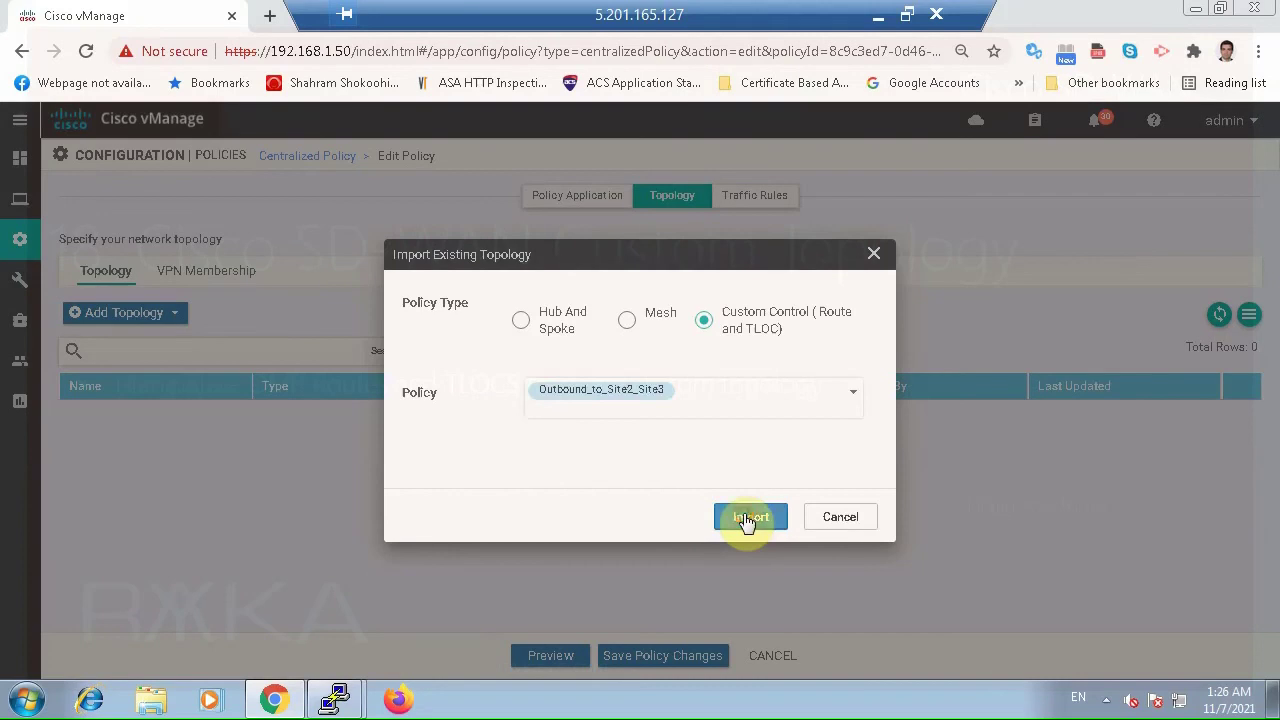
pyautogui.click(748, 517)
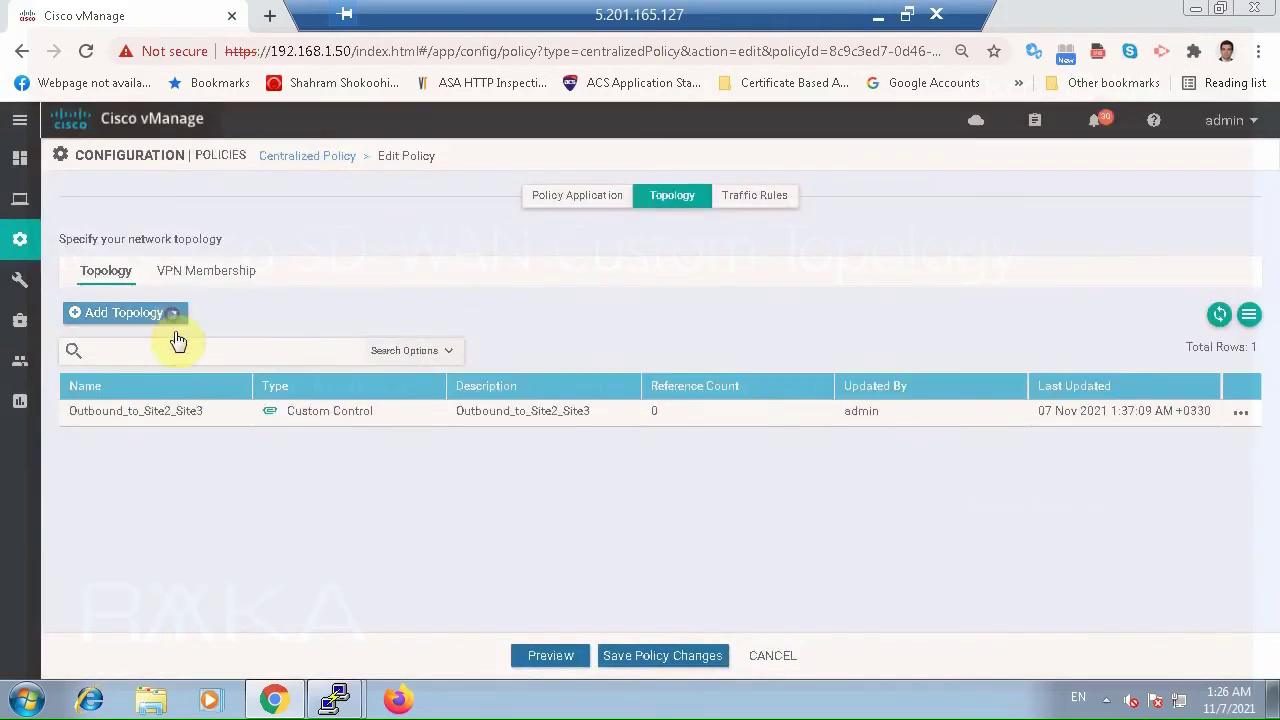
# Import the Custom Control policy Outbound-to-Site4 as a second existing topology.
pyautogui.click(172, 318)
pyautogui.click(171, 408)
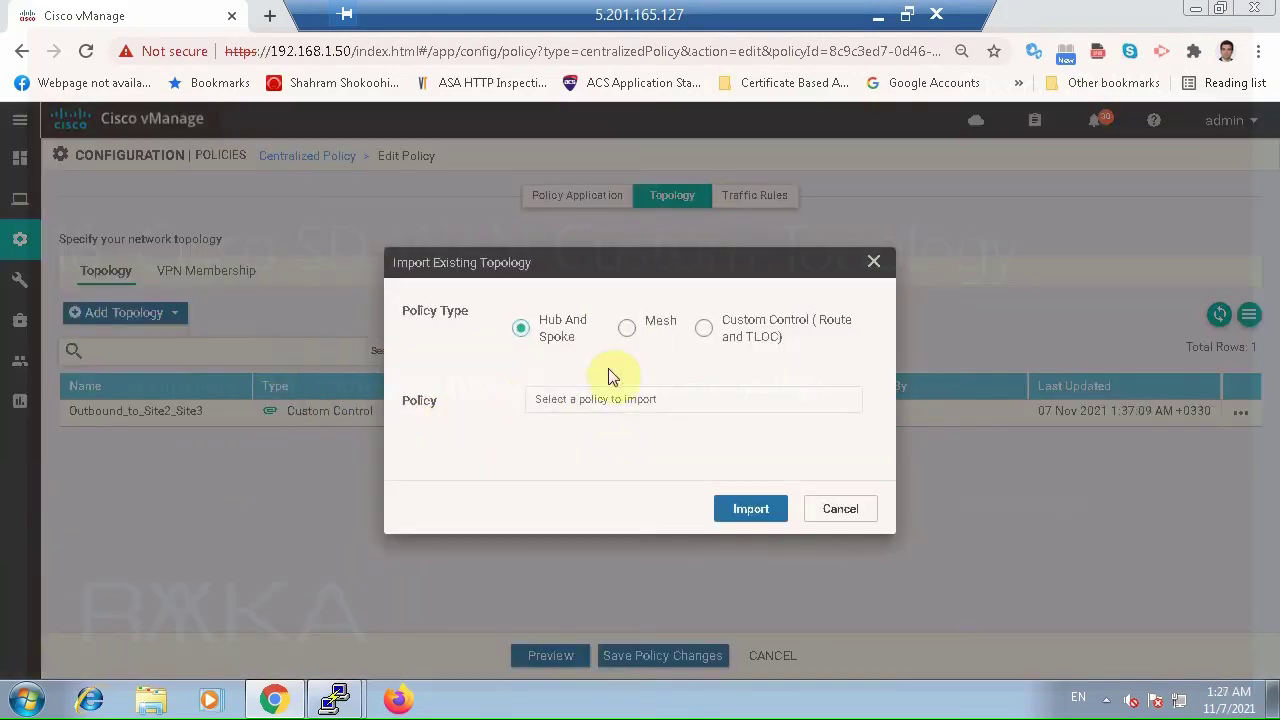
pyautogui.click(703, 330)
pyautogui.click(685, 400)
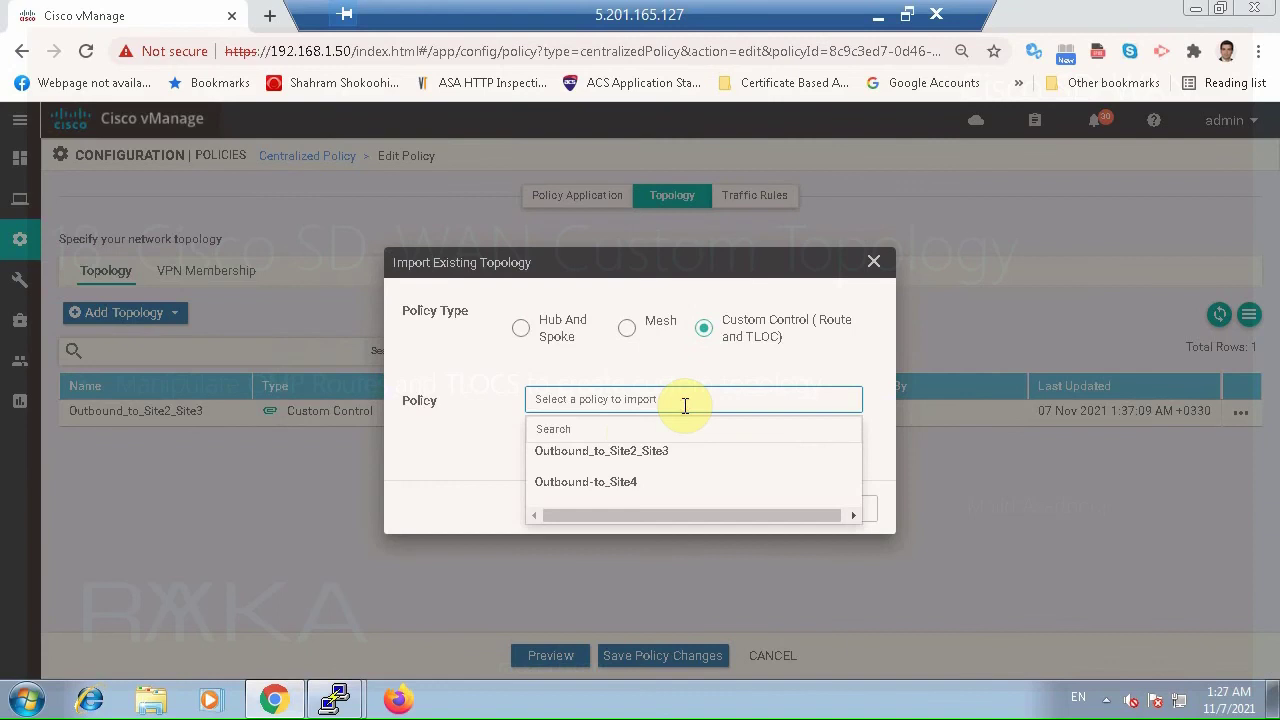
pyautogui.click(611, 481)
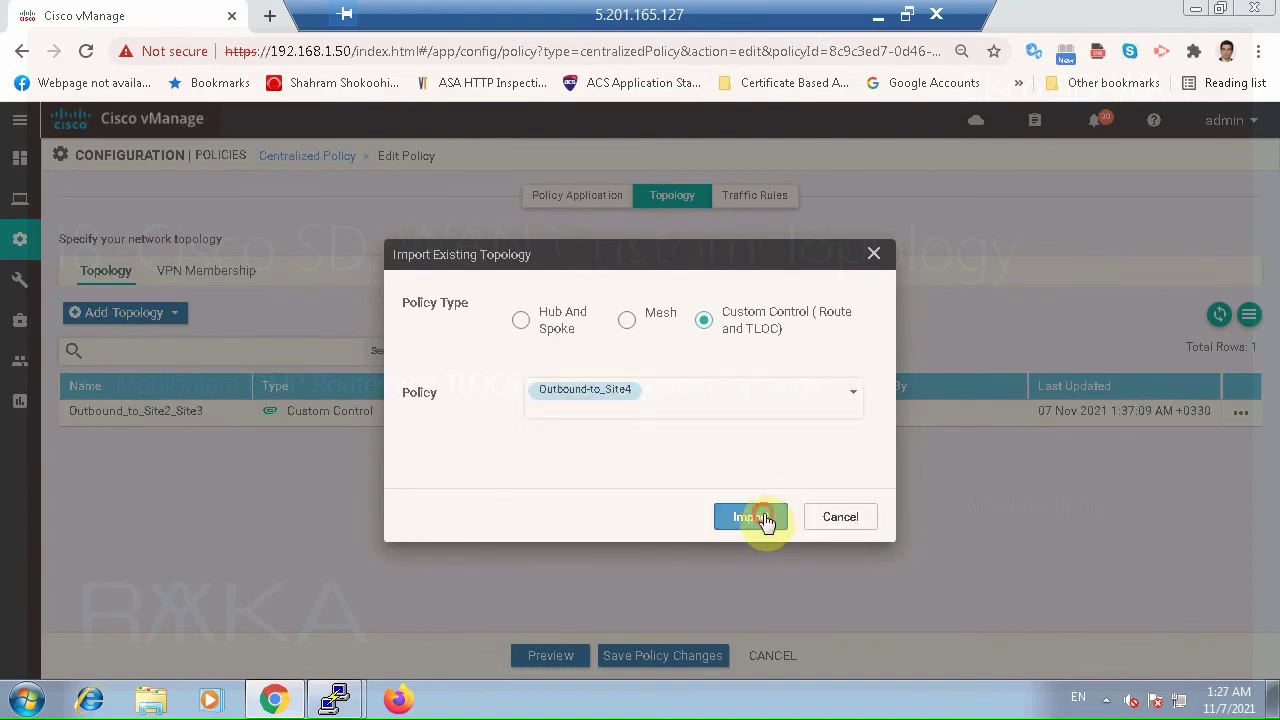
pyautogui.click(760, 515)
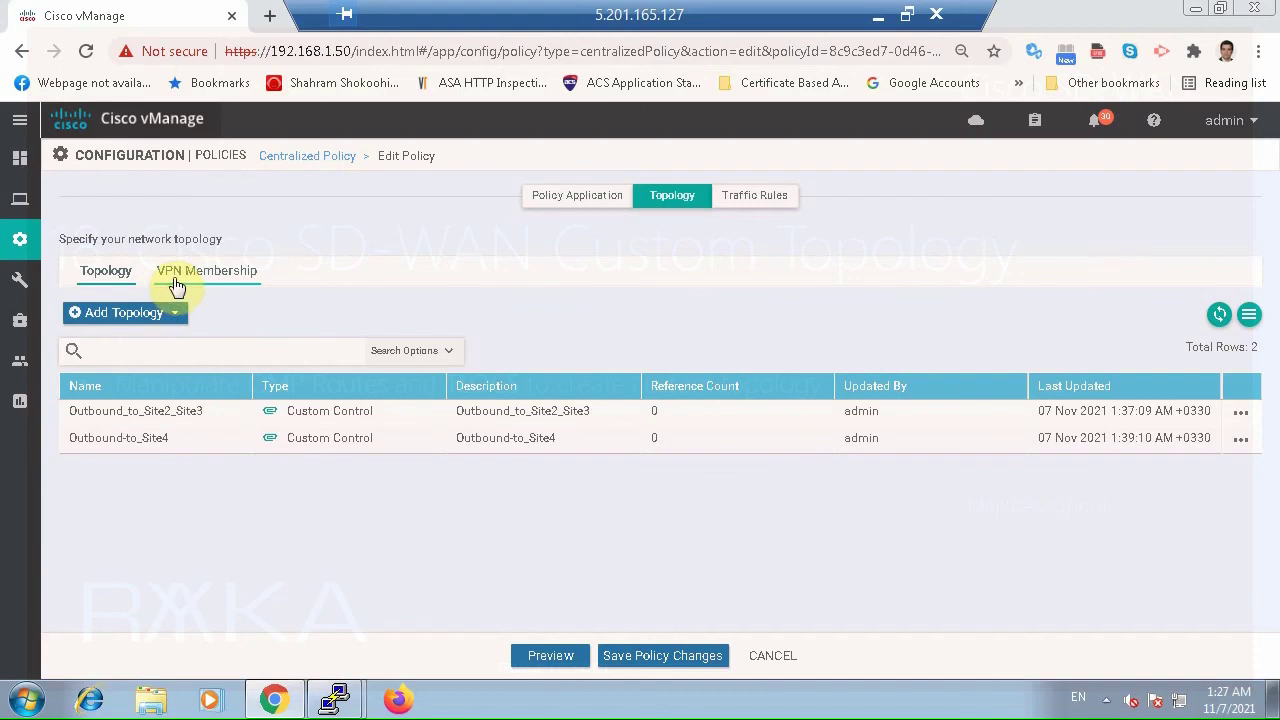
# Go to the Policy Application page and review the Topology control policies.
pyautogui.click(588, 198)
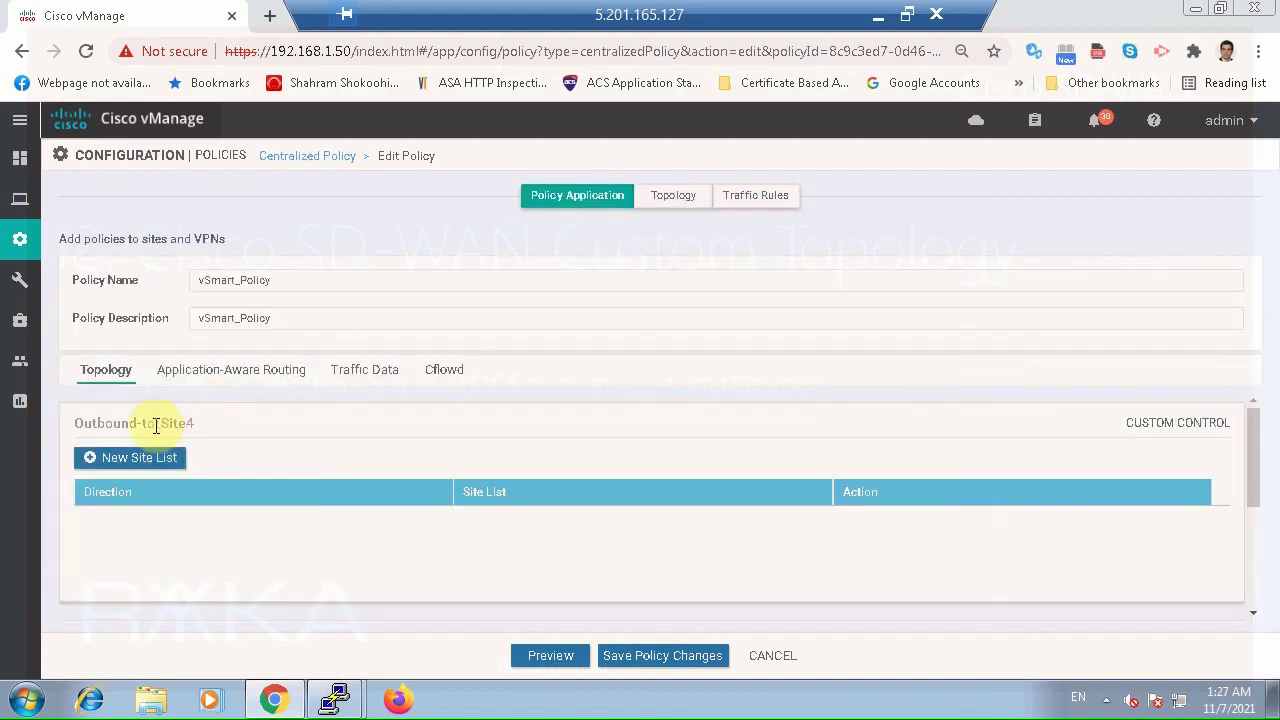
pyautogui.scroll(-1, 255, 470)
pyautogui.scroll(-1, 245, 465)
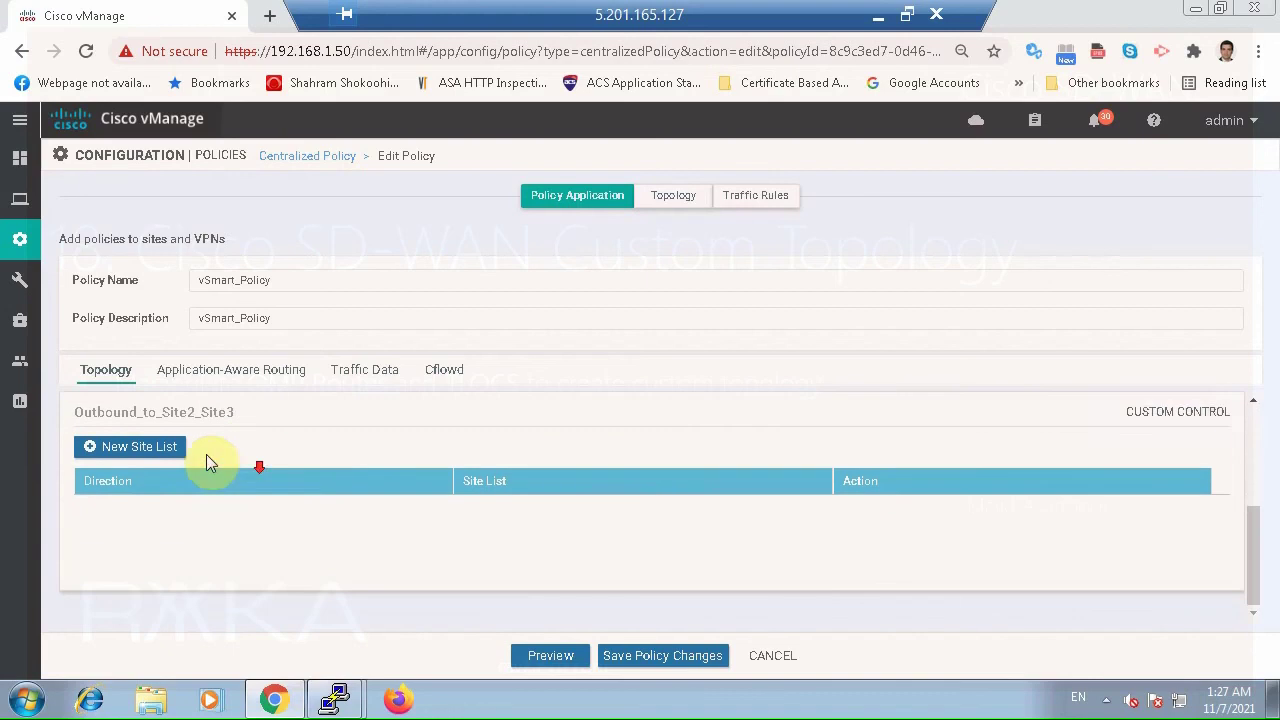
pyautogui.scroll(2, 210, 449)
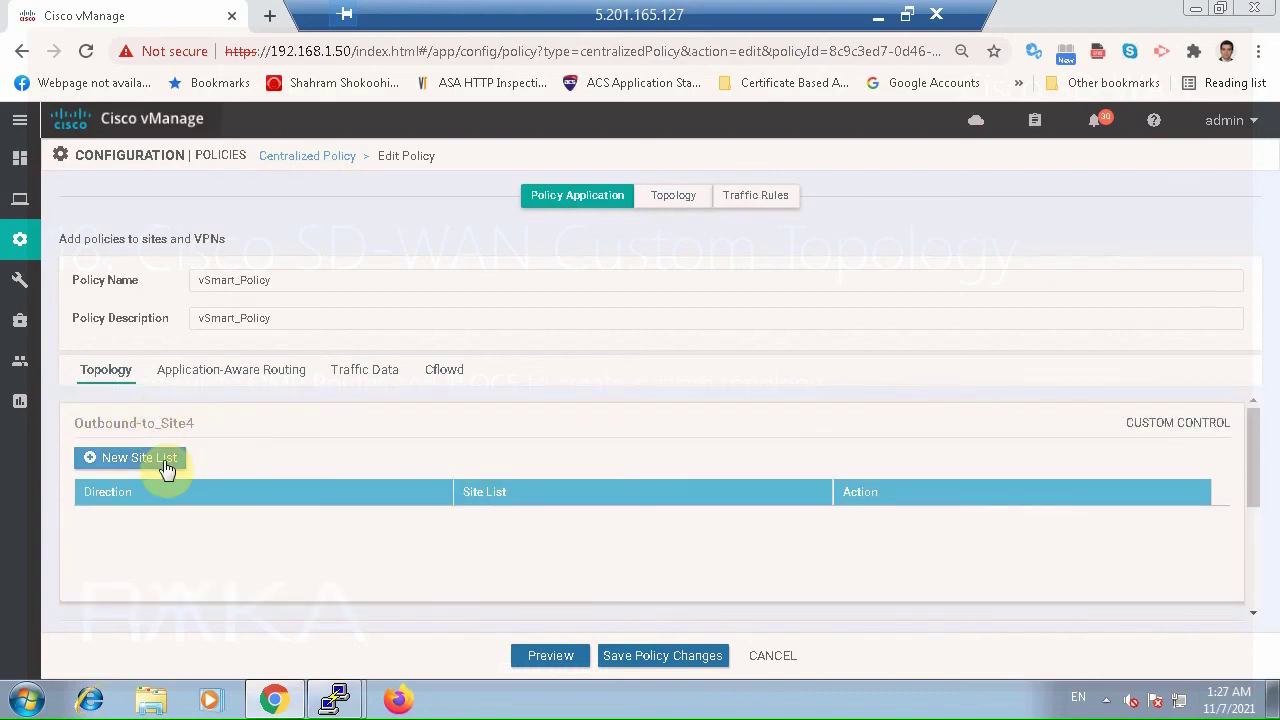
# Apply Outbound-to-Site4 to the SITE4 site list in the outbound direction.
pyautogui.click(166, 470)
pyautogui.scroll(-1, 175, 500)
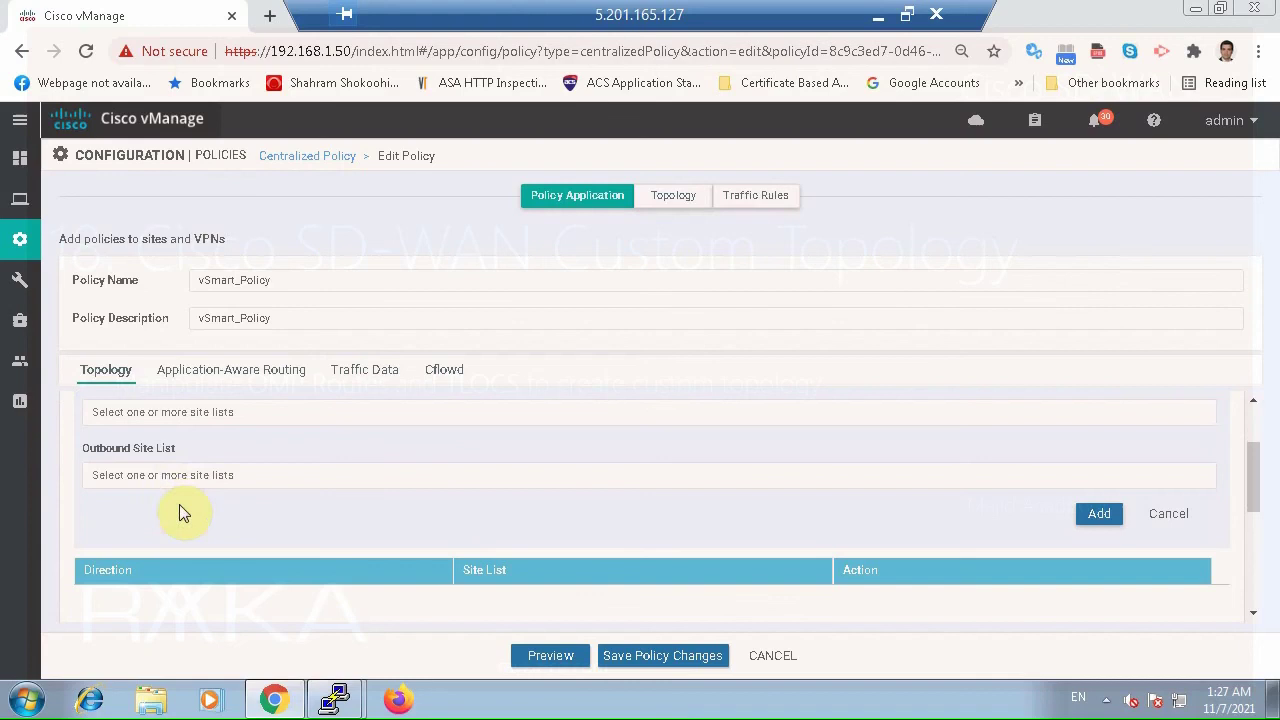
pyautogui.click(125, 442)
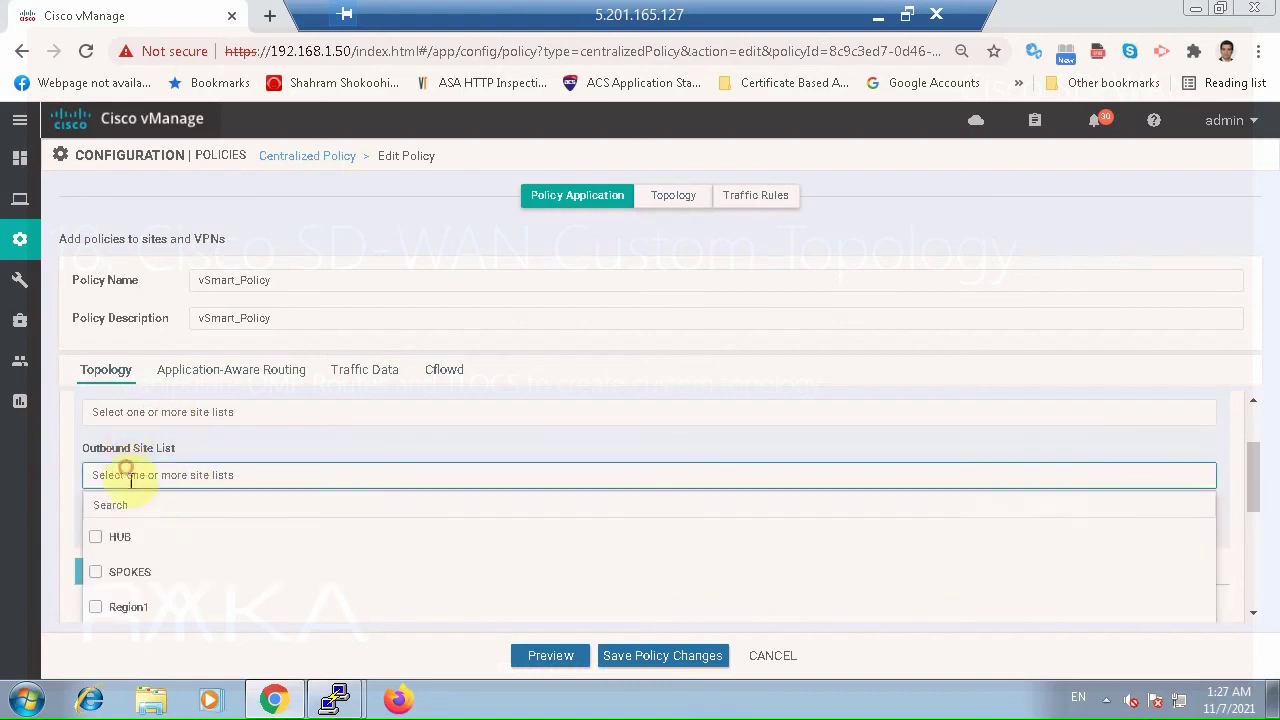
pyautogui.scroll(-1, 178, 547)
pyautogui.scroll(-1, 178, 547)
pyautogui.click(96, 511)
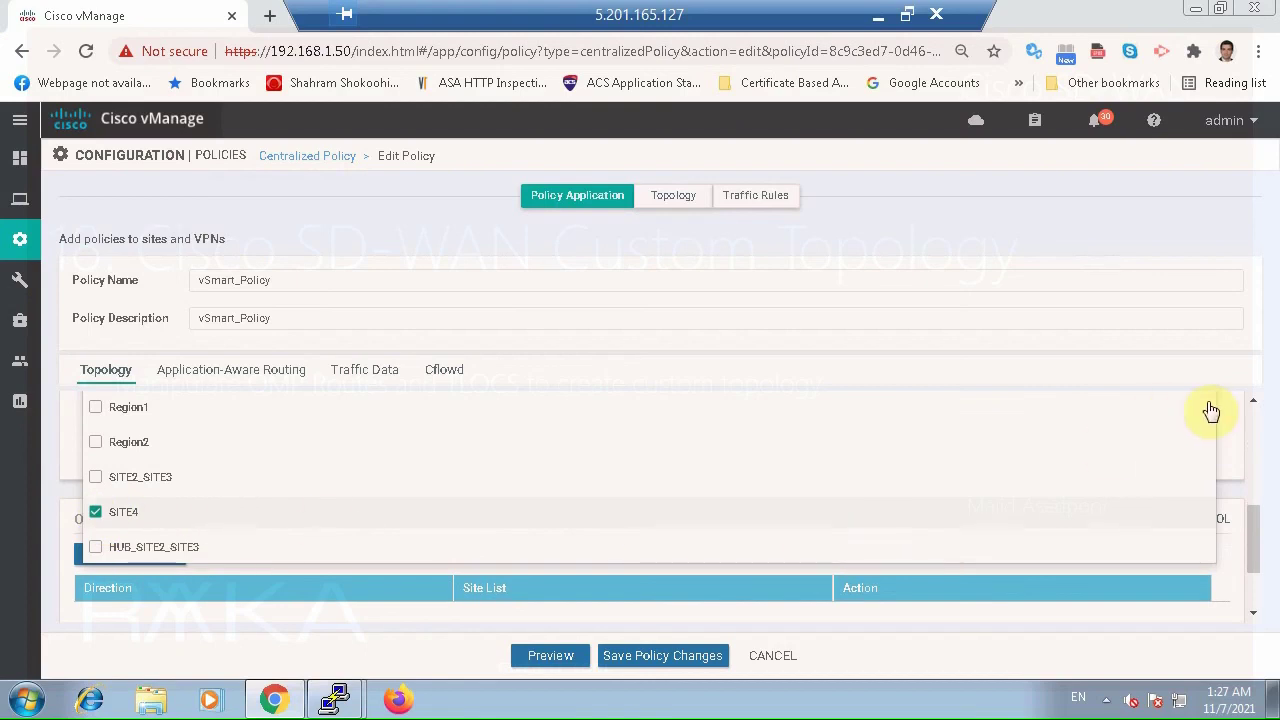
pyautogui.click(1240, 431)
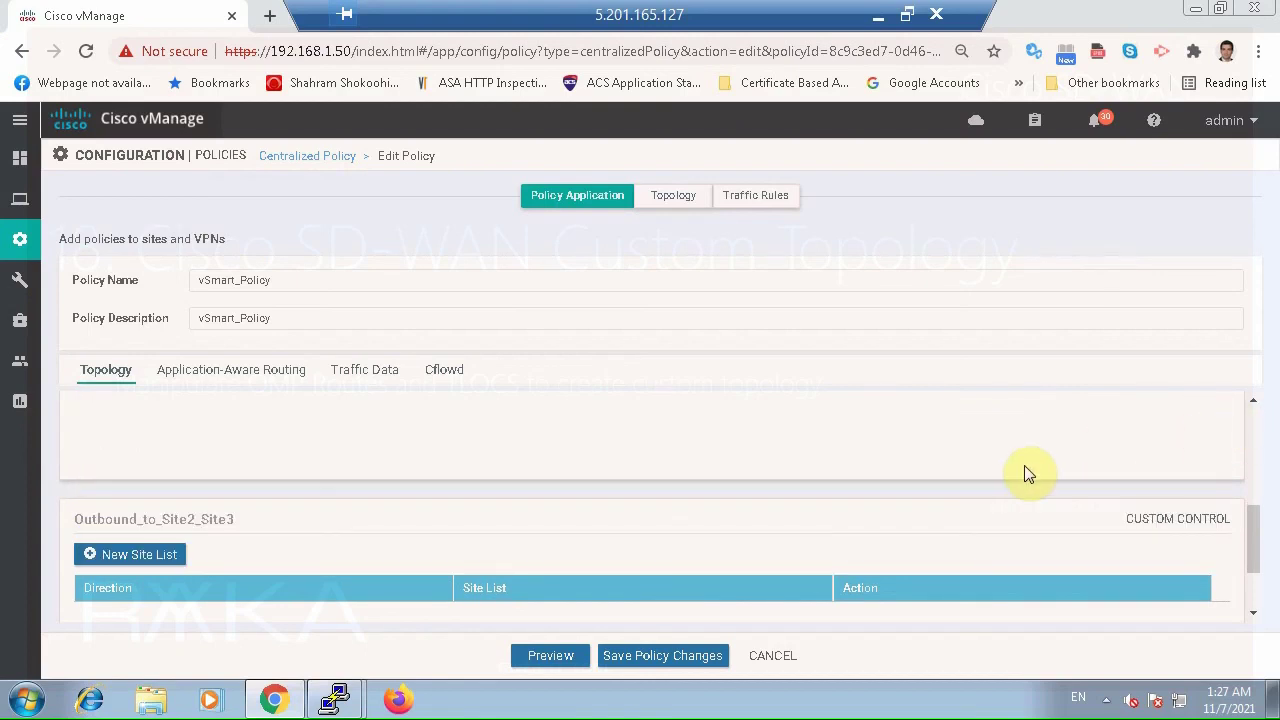
pyautogui.click(1100, 518)
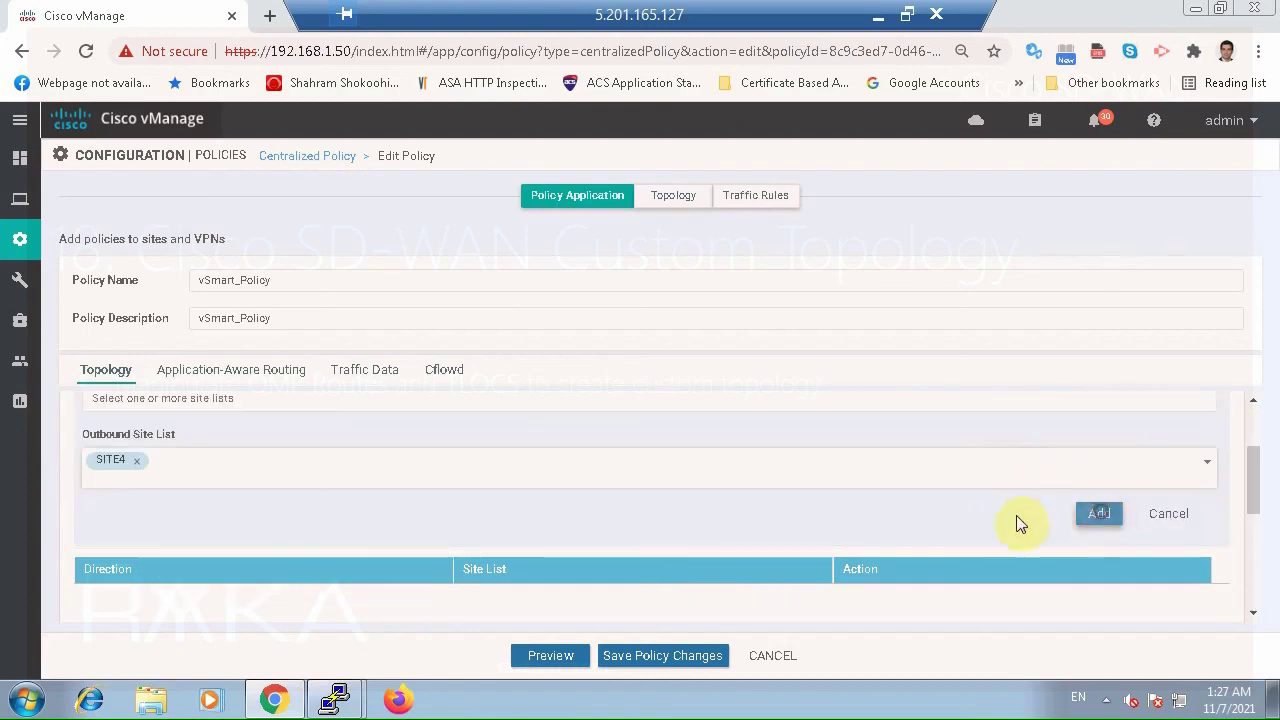
pyautogui.scroll(-1, 316, 528)
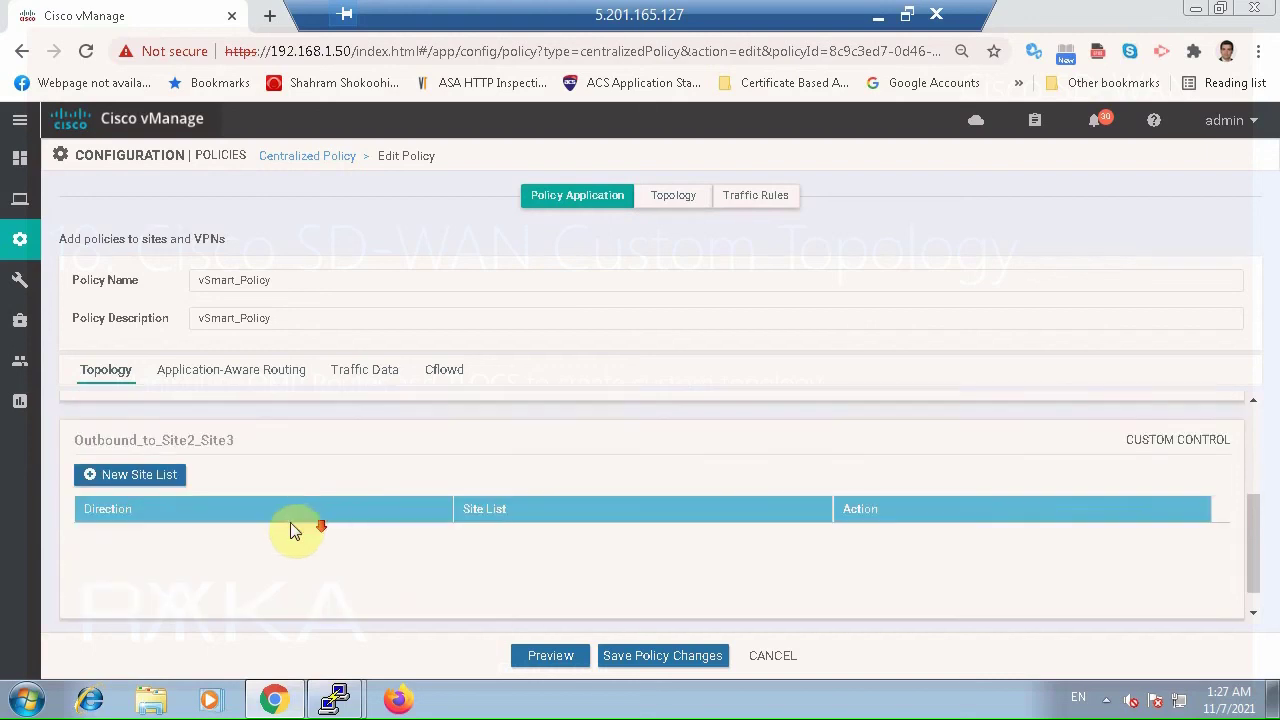
# Add a new outbound site list SITE2_SITE3 to Outbound_to_Site2_Site3.
pyautogui.click(160, 476)
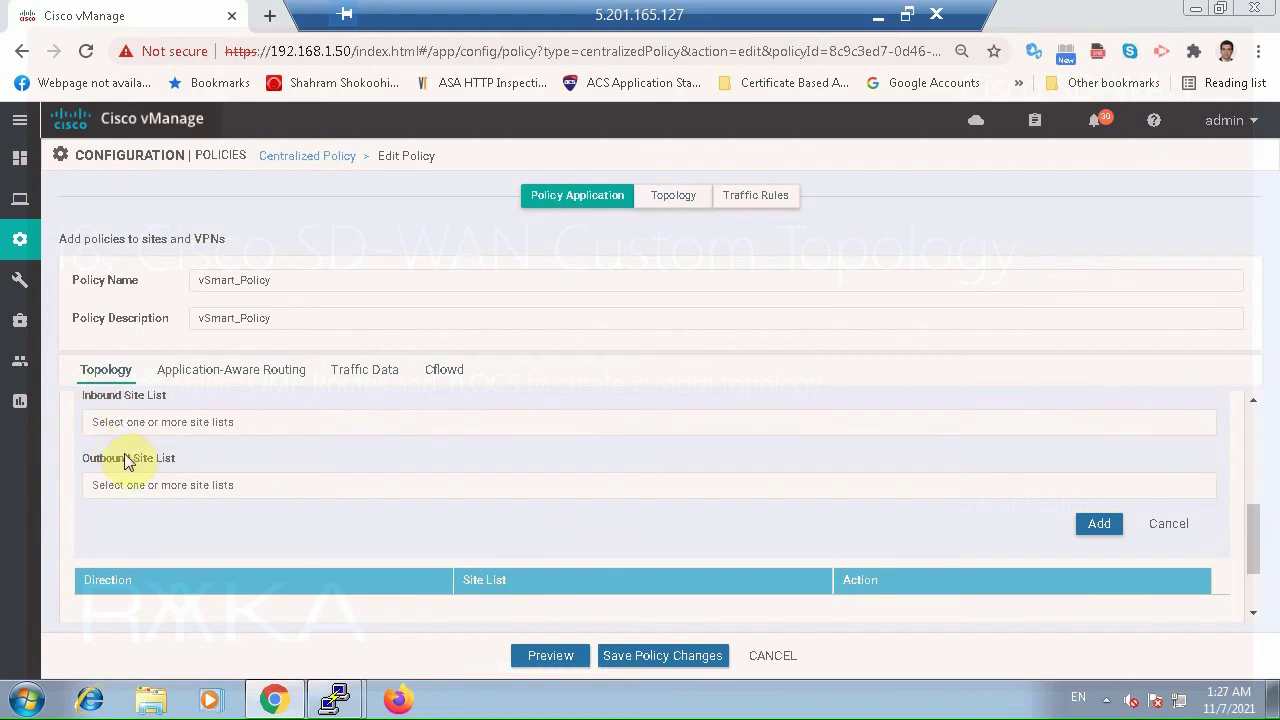
pyautogui.click(152, 485)
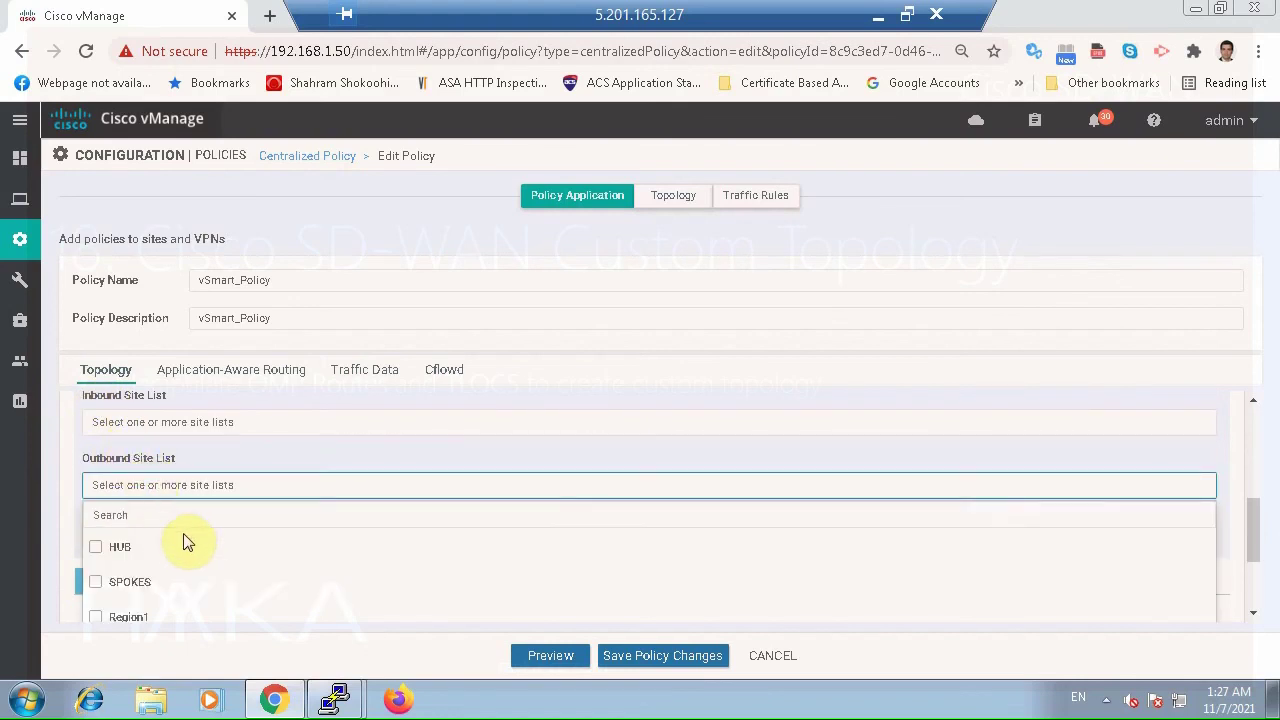
pyautogui.scroll(-1, 190, 548)
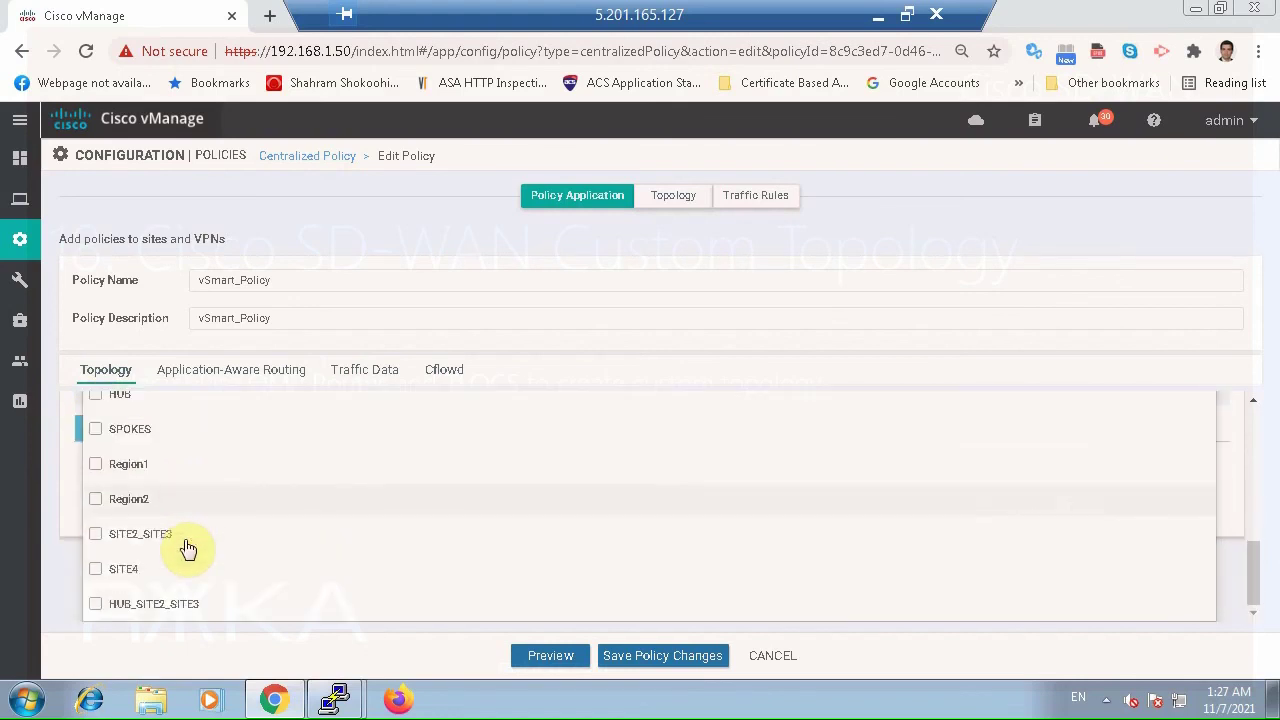
pyautogui.click(95, 531)
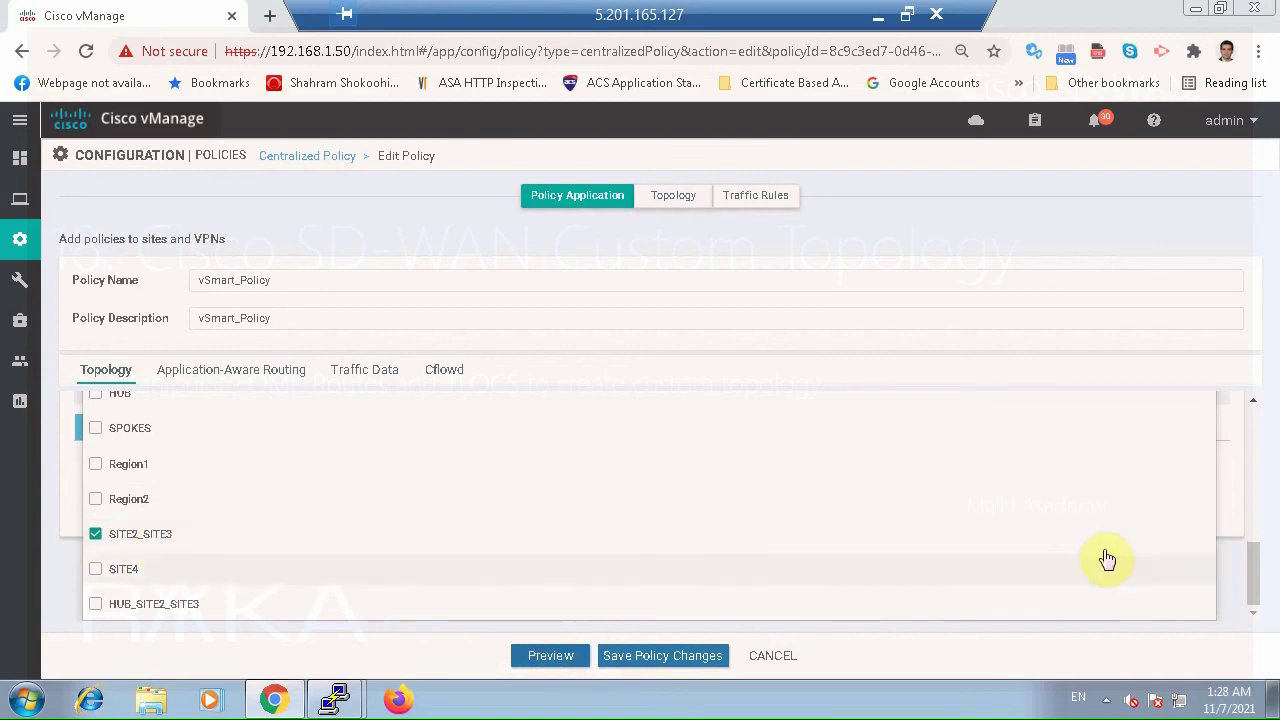
pyautogui.click(1232, 548)
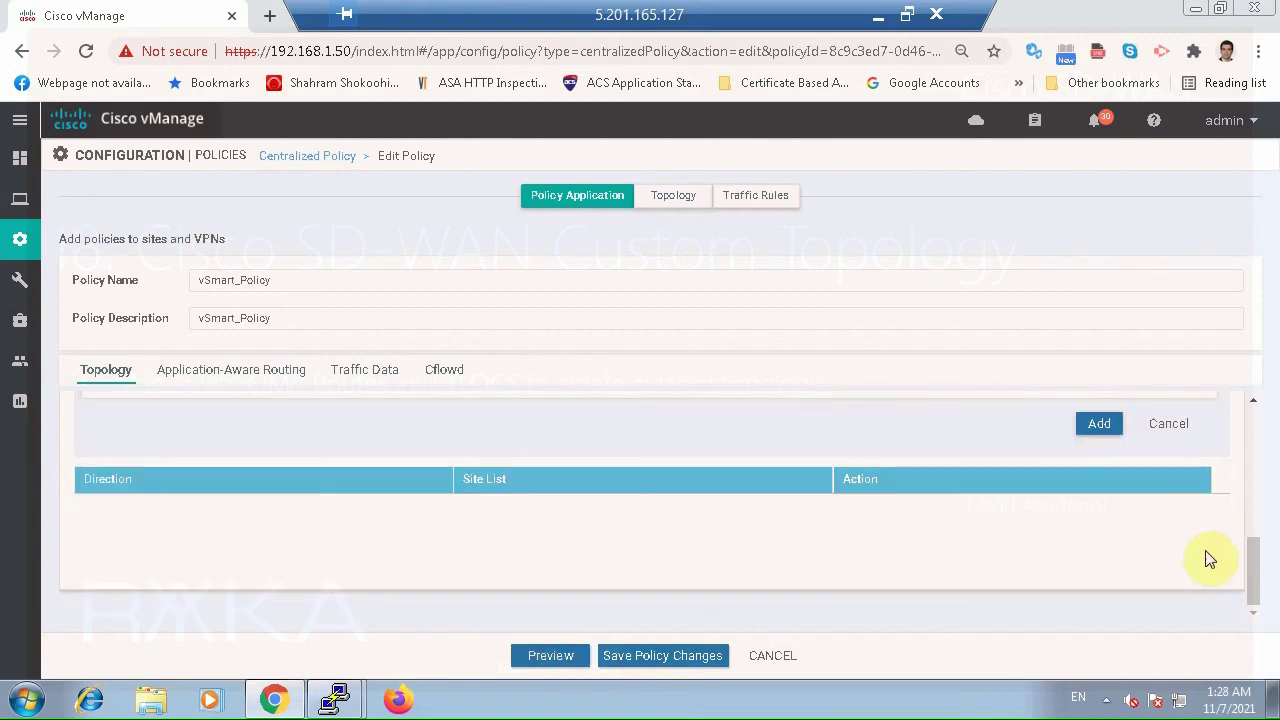
pyautogui.click(1108, 428)
# Open the configuration preview of vSmart_Policy.
pyautogui.scroll(3, 950, 551)
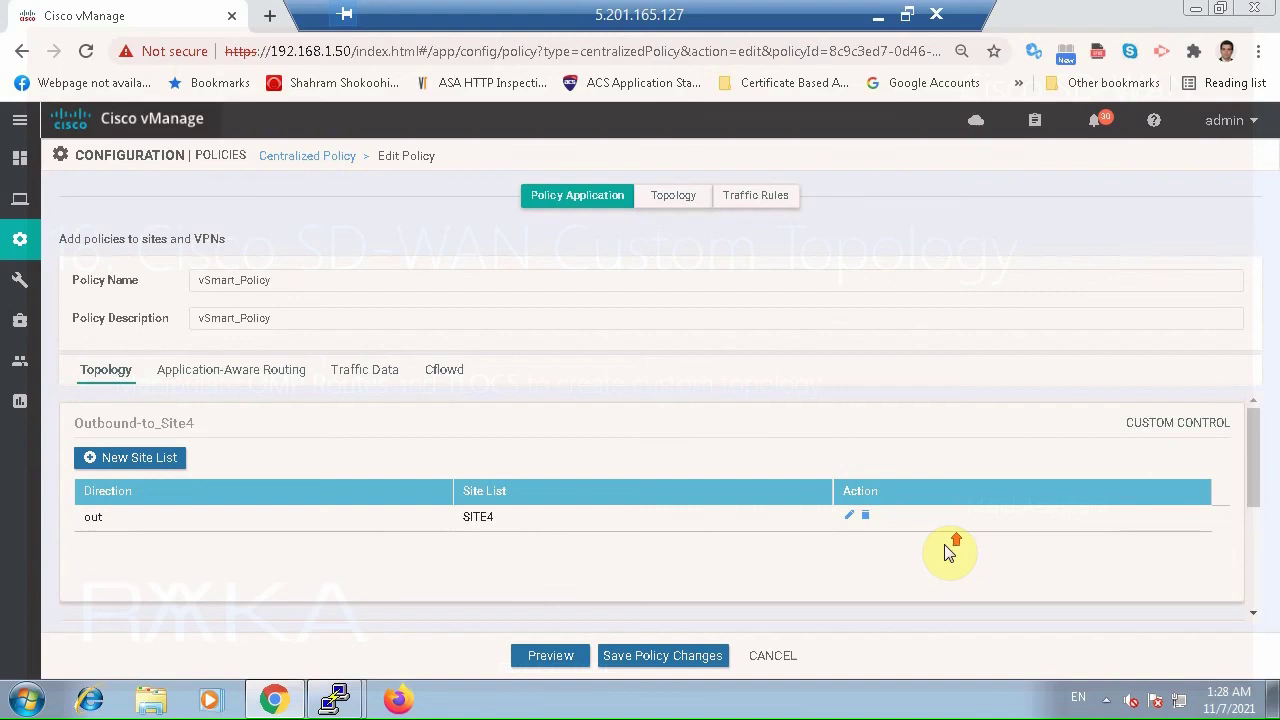
pyautogui.scroll(-3, 950, 551)
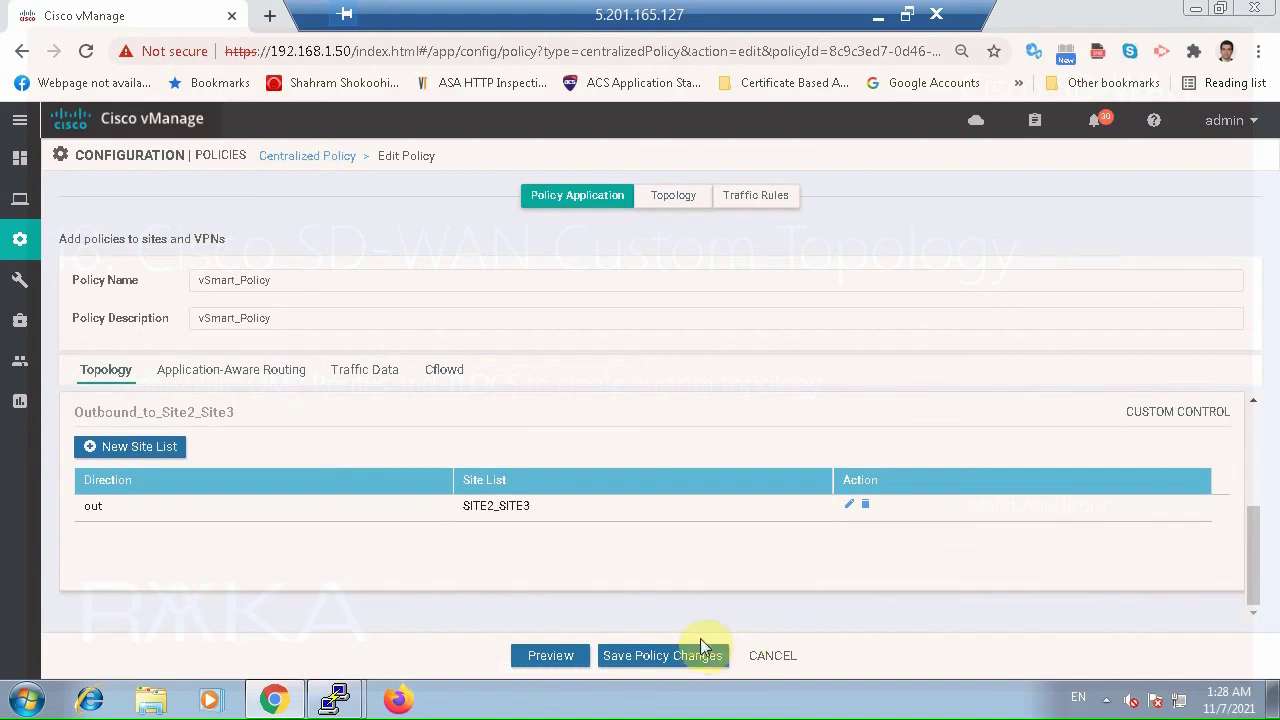
pyautogui.click(553, 656)
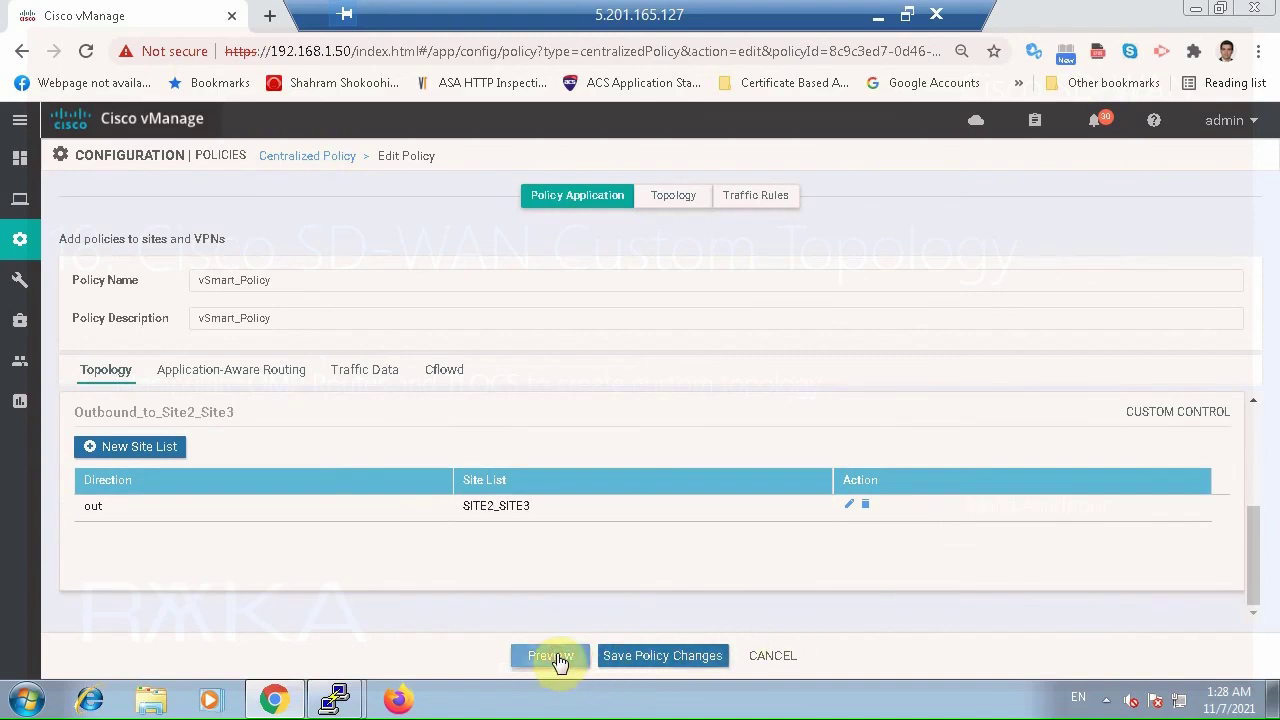
# Highlight the SITE4 and SITE2_SITE3 site lists under apply-policy.
pyautogui.scroll(-15, 512, 492)
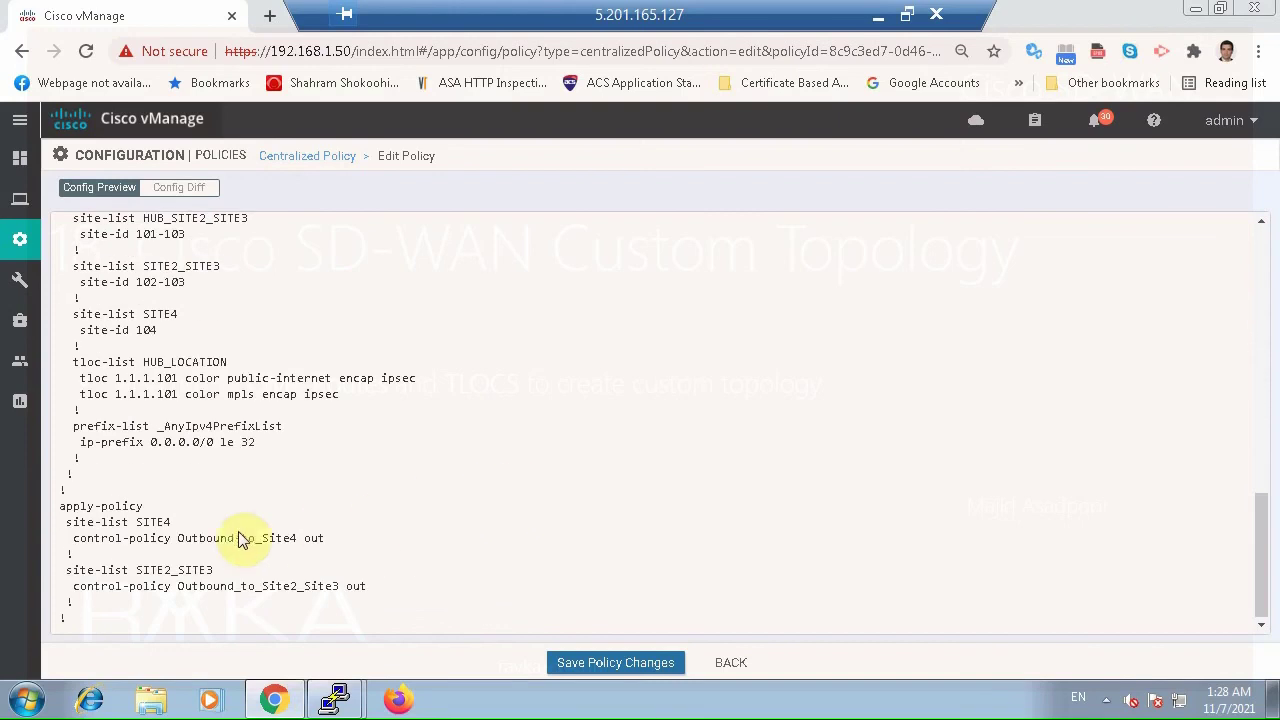
pyautogui.moveTo(115, 521); pyautogui.dragTo(171, 521)
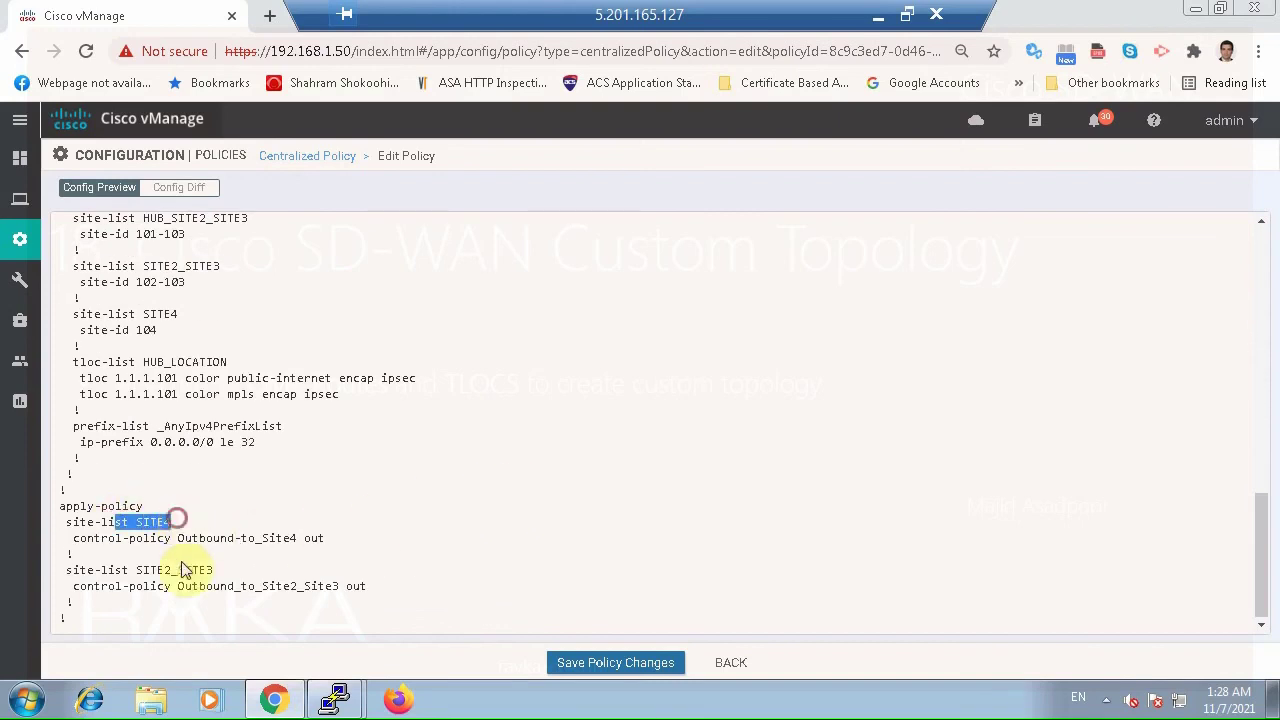
pyautogui.moveTo(157, 570); pyautogui.dragTo(209, 569)
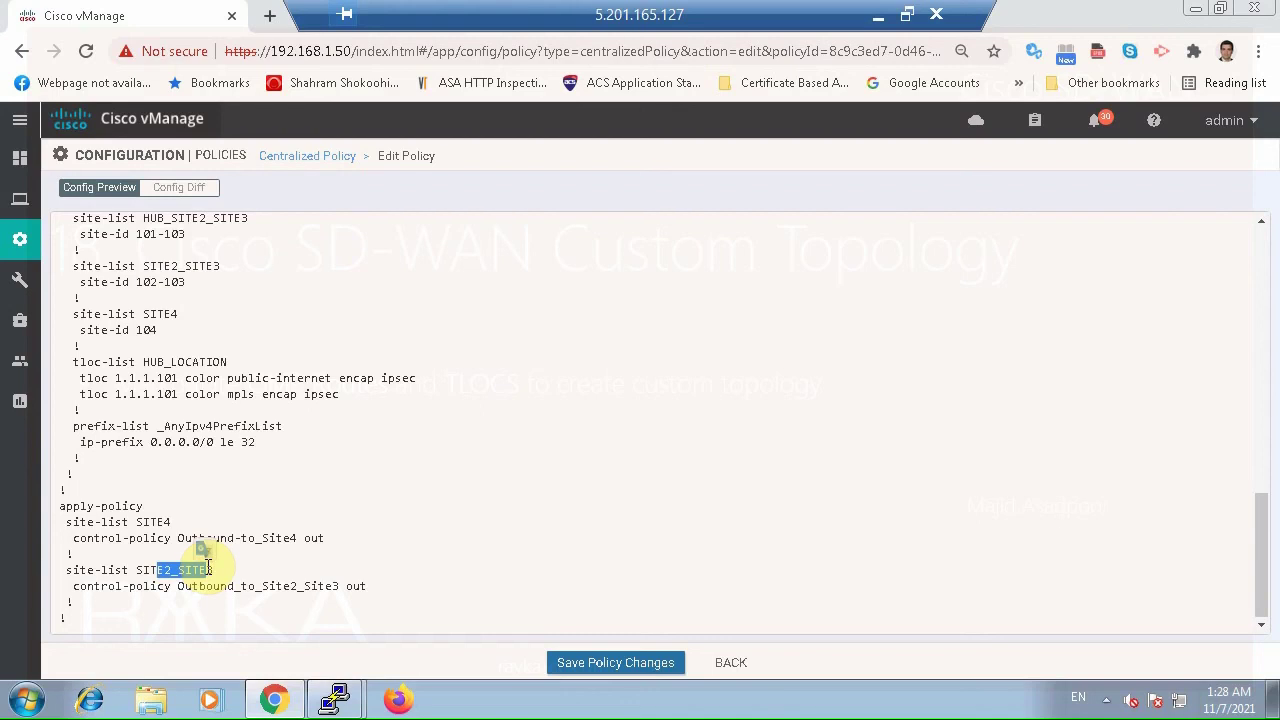
# Highlight Outbound_to_Site2_Site3's prefix-list, HUB_SITE2_SITE3, SITE4 match and HUB_LOCATION tloc-list lines.
pyautogui.scroll(10, 240, 560)
pyautogui.moveTo(108, 280); pyautogui.dragTo(323, 287)
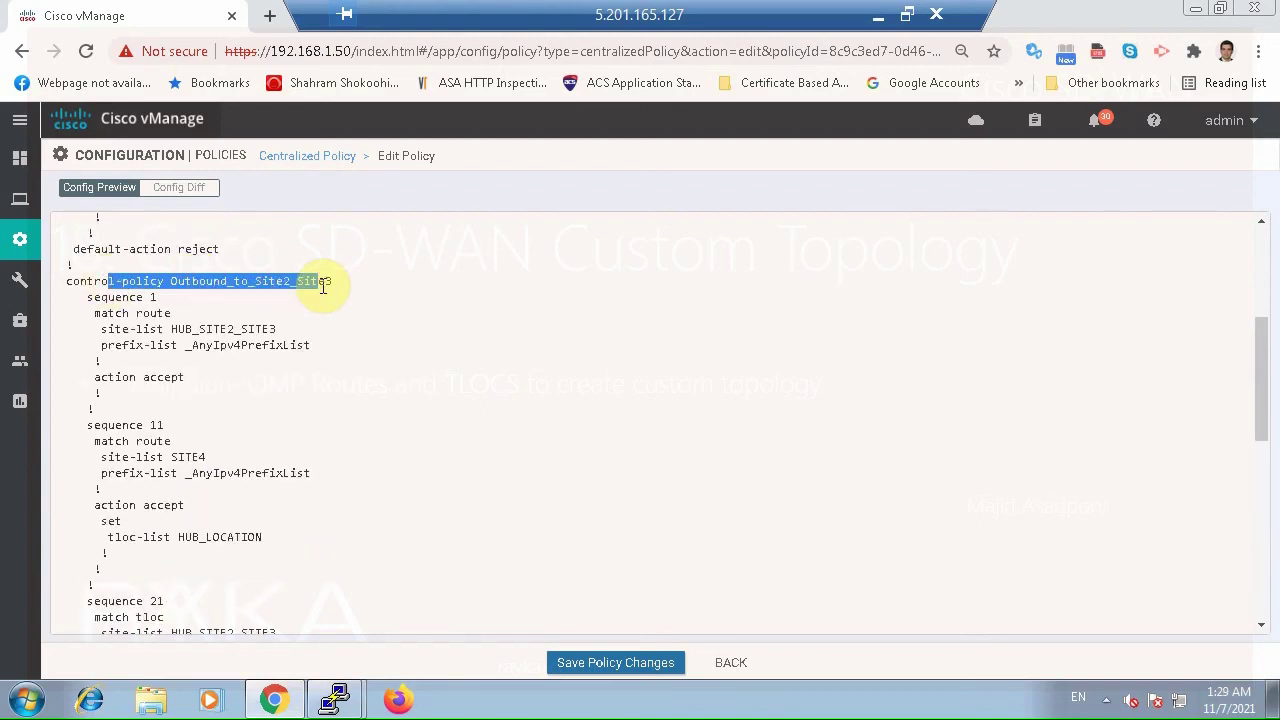
pyautogui.moveTo(192, 346); pyautogui.dragTo(250, 346)
pyautogui.moveTo(177, 329); pyautogui.dragTo(251, 345)
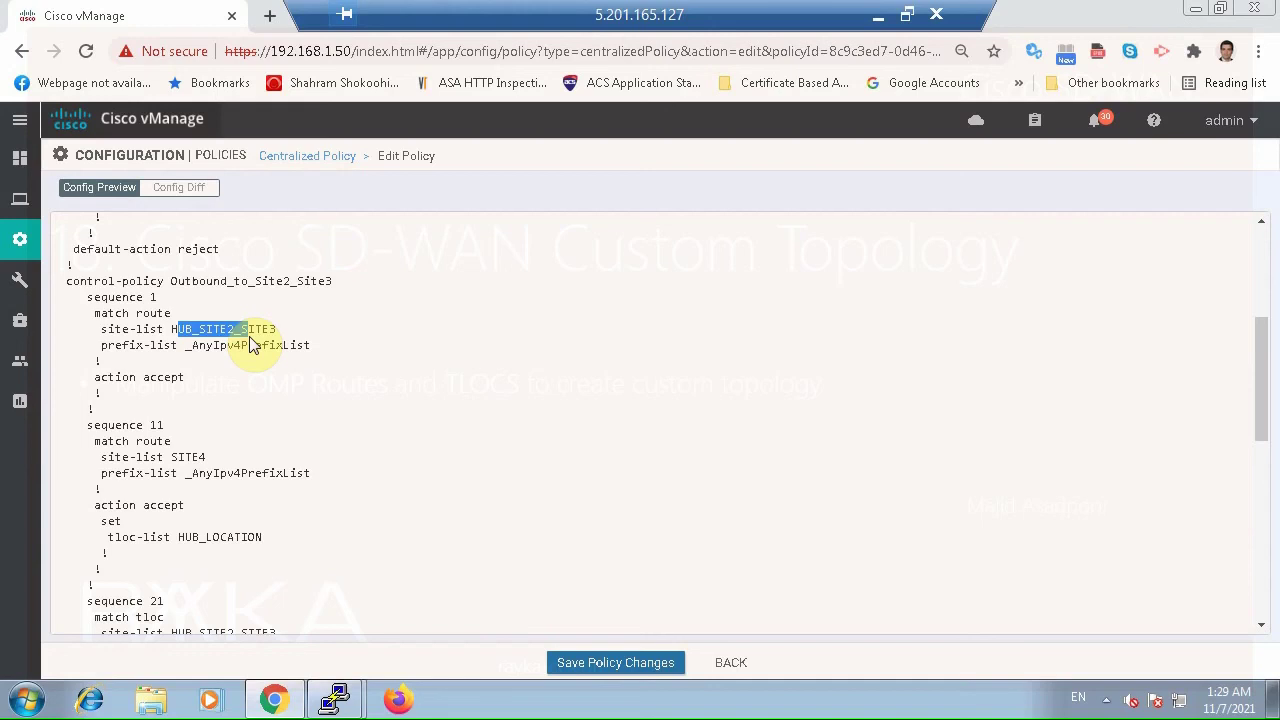
pyautogui.moveTo(251, 345); pyautogui.dragTo(251, 345)
pyautogui.moveTo(170, 457); pyautogui.dragTo(230, 477)
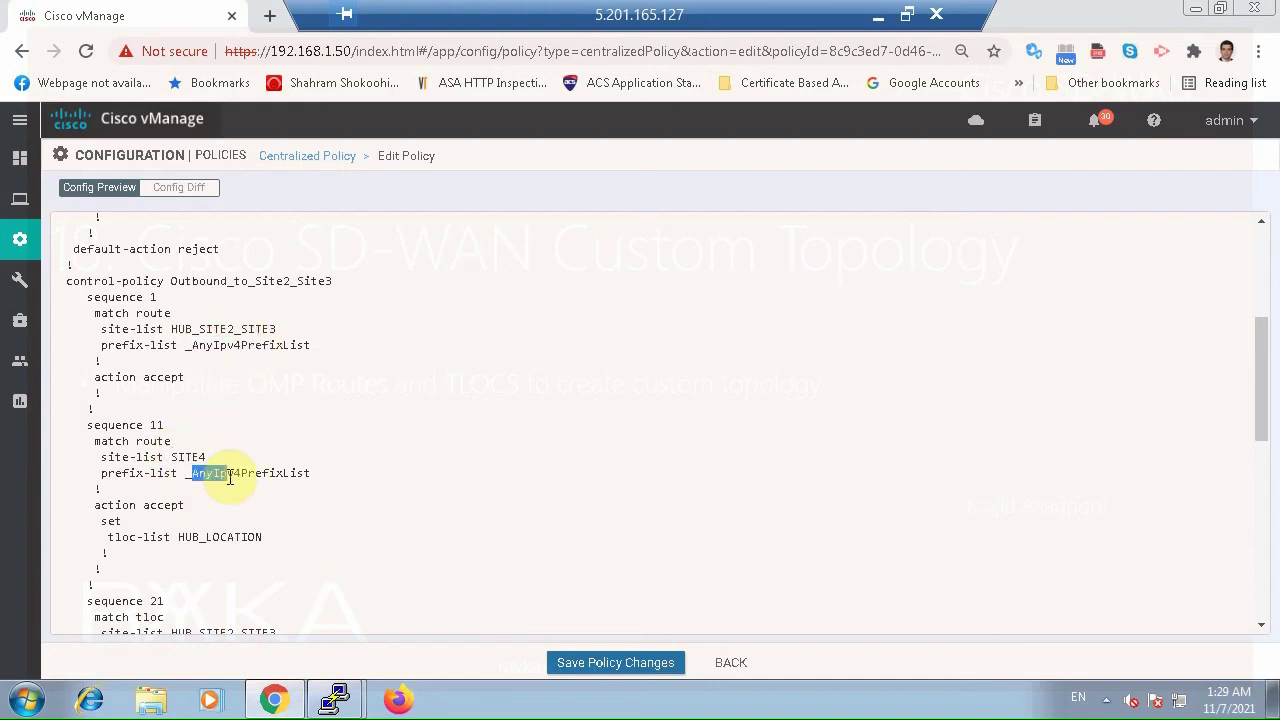
pyautogui.moveTo(178, 537); pyautogui.dragTo(237, 535)
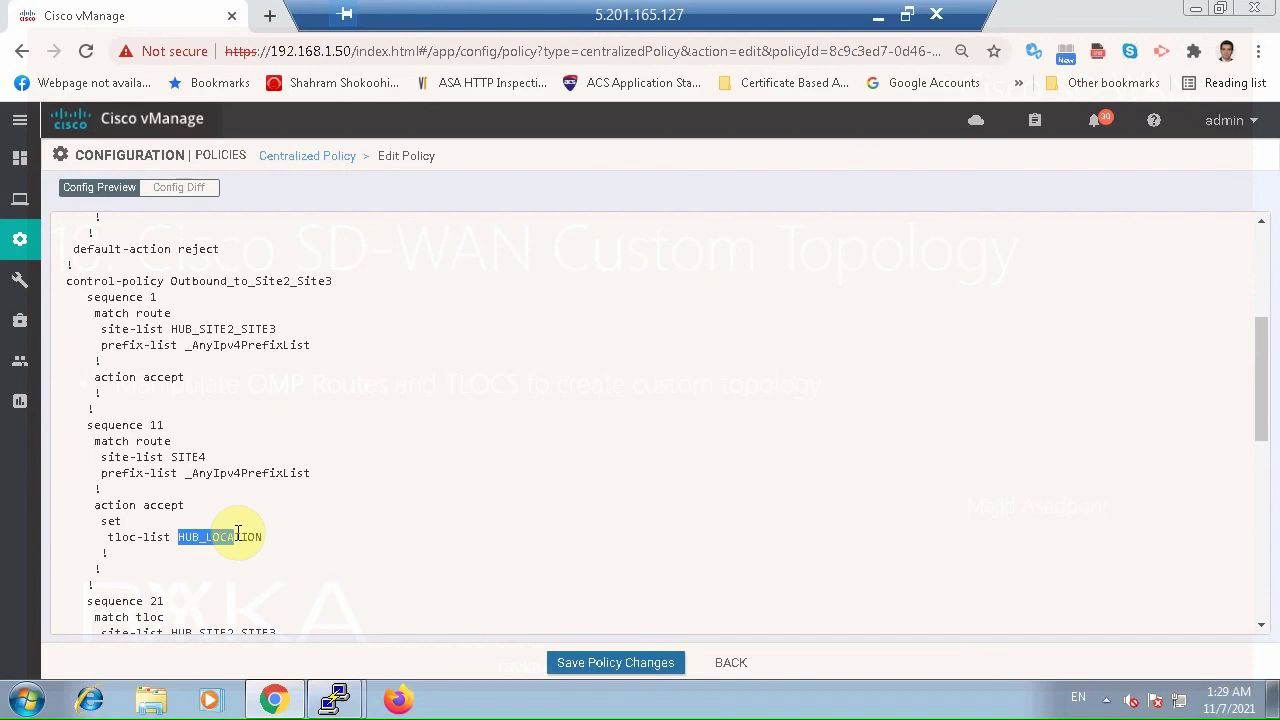
# Highlight sequence 21's HUB_SITE2_SITE3 tloc match and the default reject action.
pyautogui.scroll(-1, 230, 515)
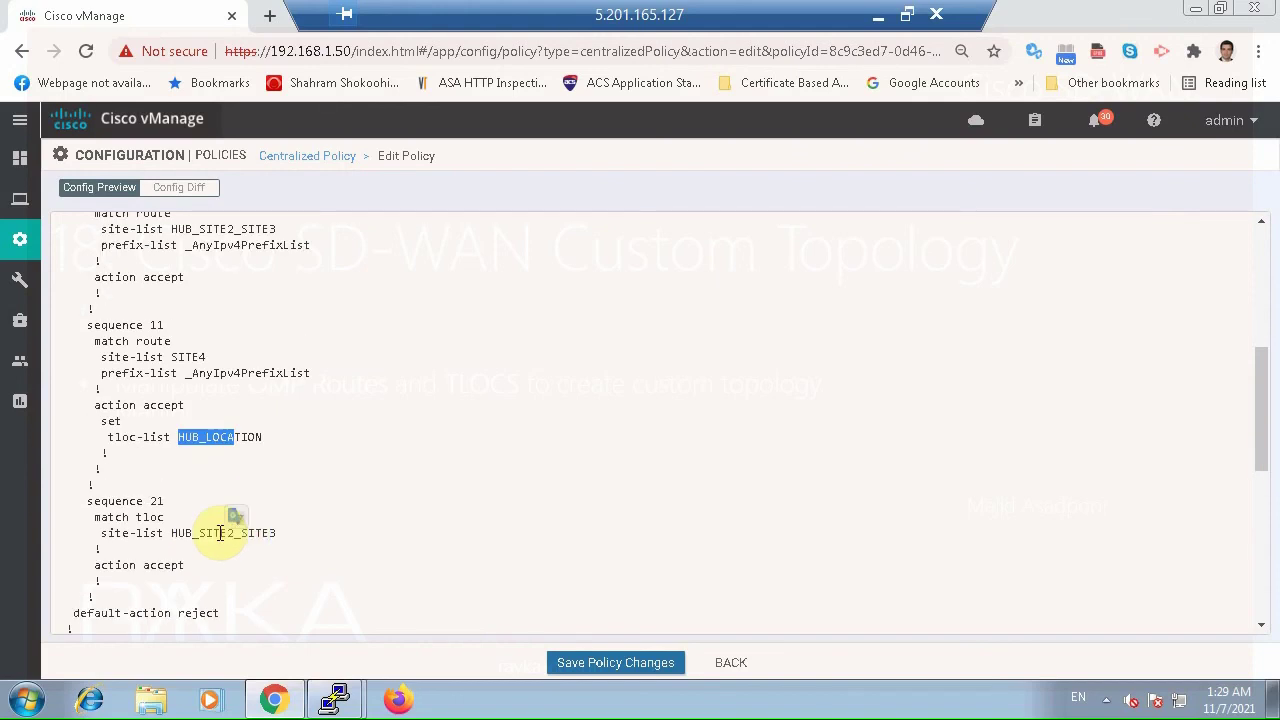
pyautogui.moveTo(165, 533); pyautogui.dragTo(258, 534)
pyautogui.moveTo(135, 613); pyautogui.dragTo(218, 440)
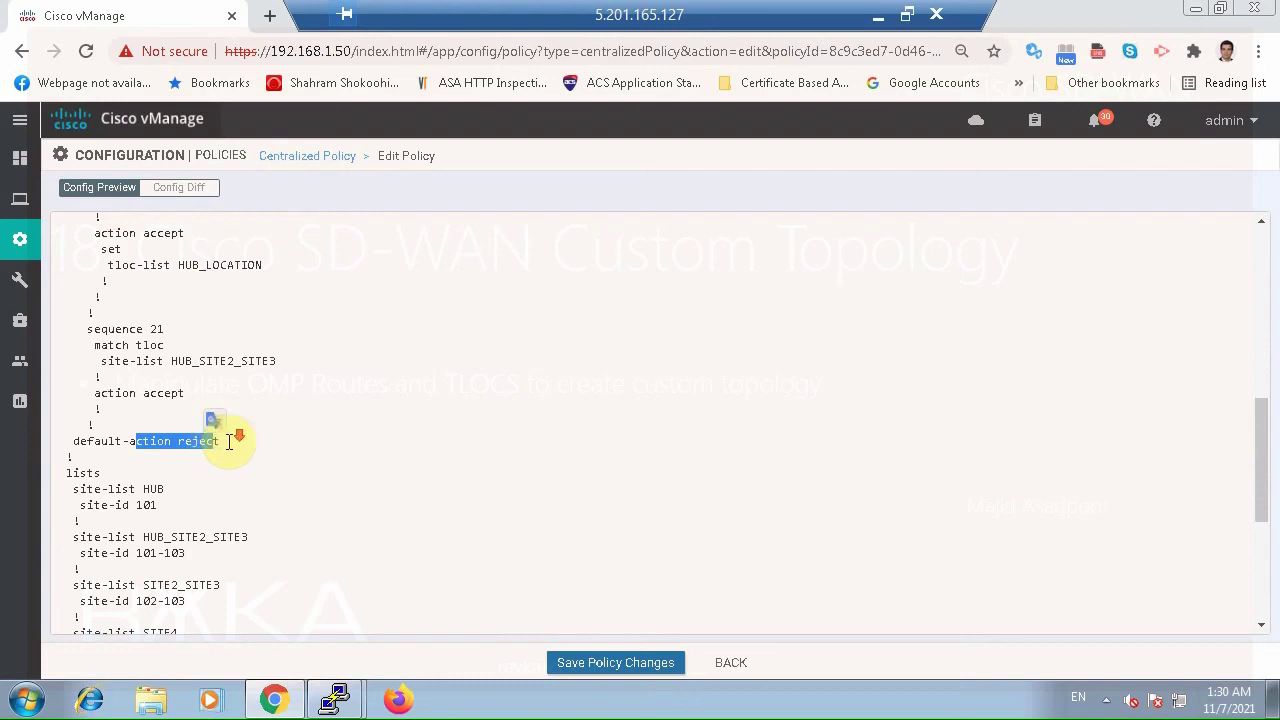
pyautogui.scroll(15, 234, 443)
pyautogui.moveTo(168, 245); pyautogui.dragTo(289, 252)
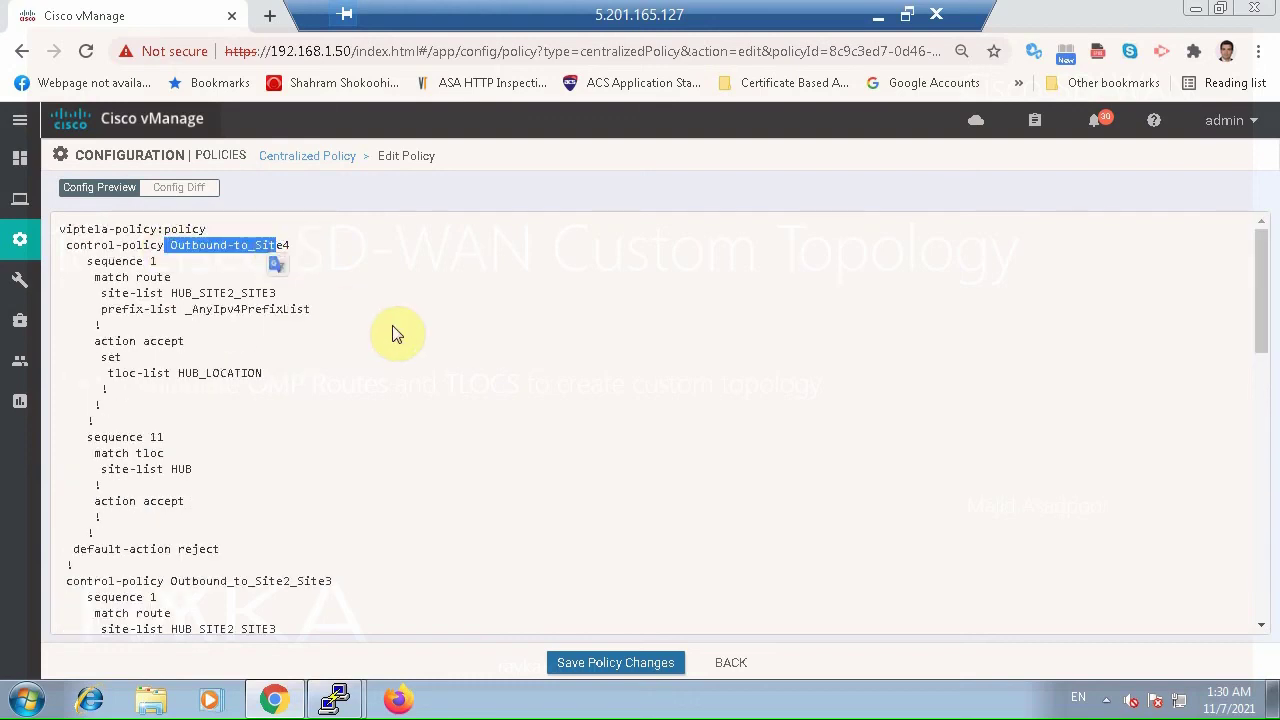
# Highlight Outbound-to-Site4's route match, HUB_LOCATION tloc-list, HUB tloc match and default-action reject.
pyautogui.click(333, 322)
pyautogui.moveTo(177, 293); pyautogui.dragTo(250, 310)
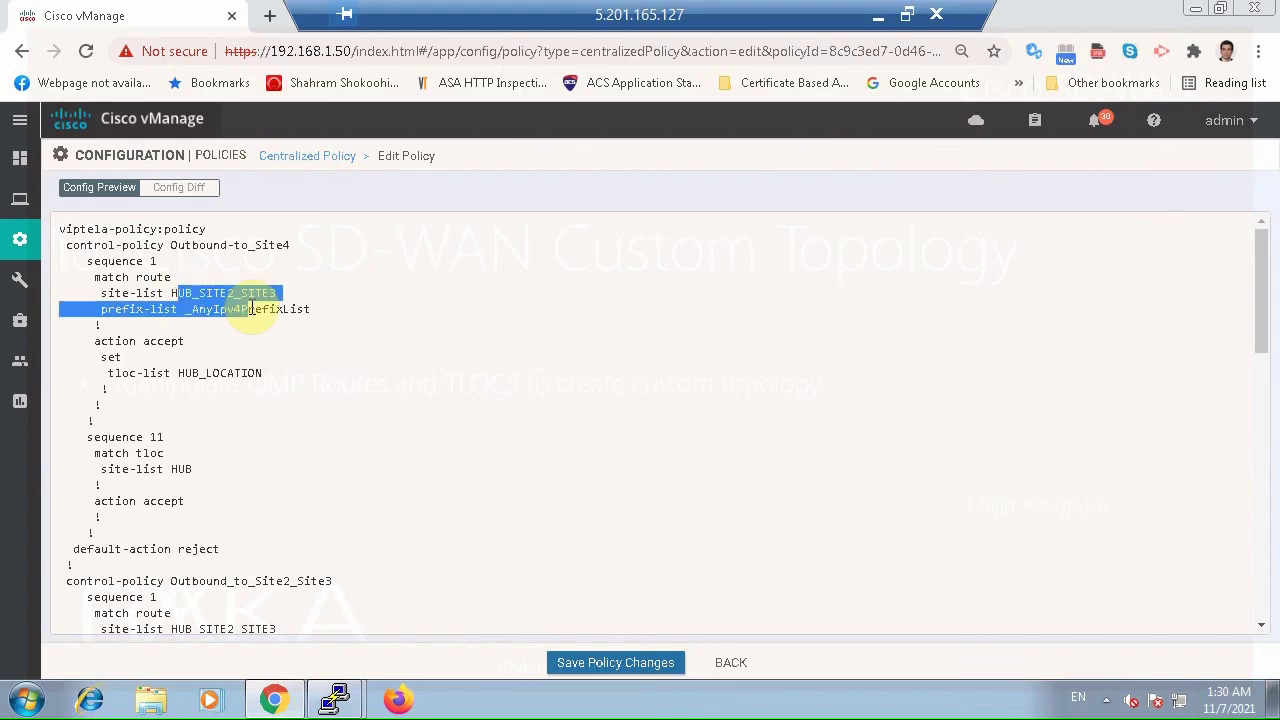
pyautogui.moveTo(121, 373); pyautogui.dragTo(197, 376)
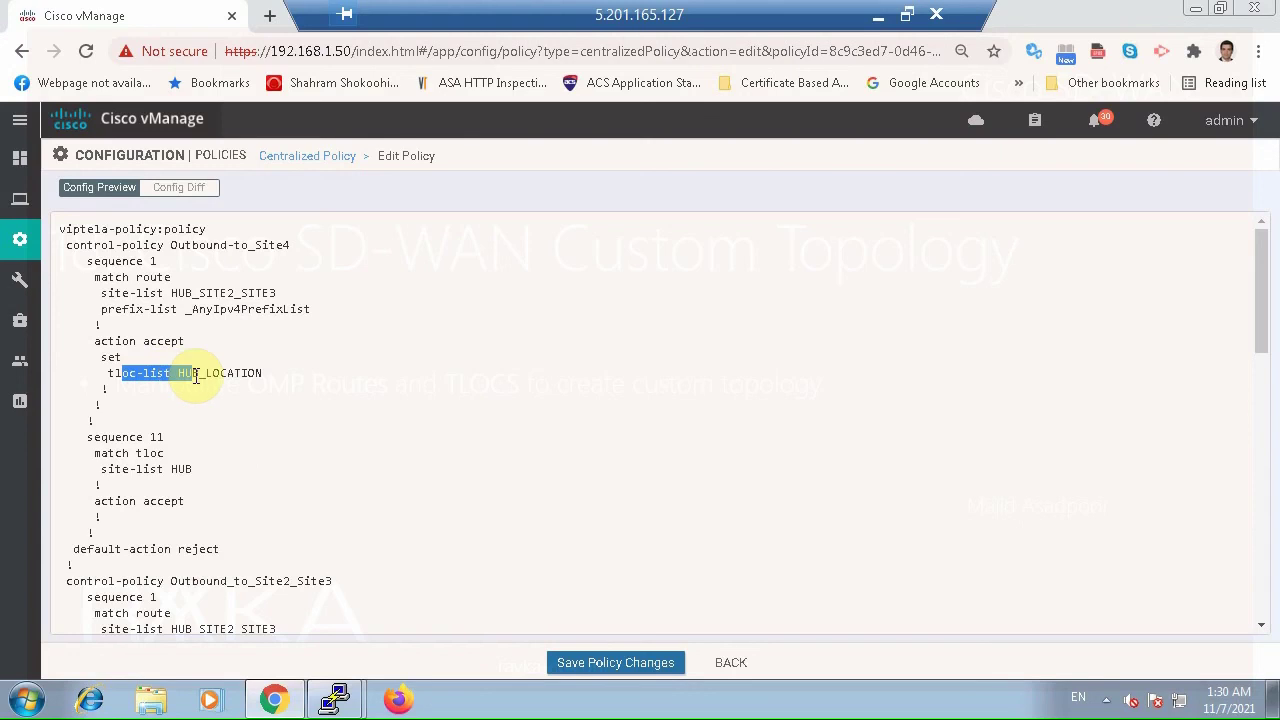
pyautogui.doubleClick(110, 453)
pyautogui.moveTo(158, 458); pyautogui.dragTo(186, 470)
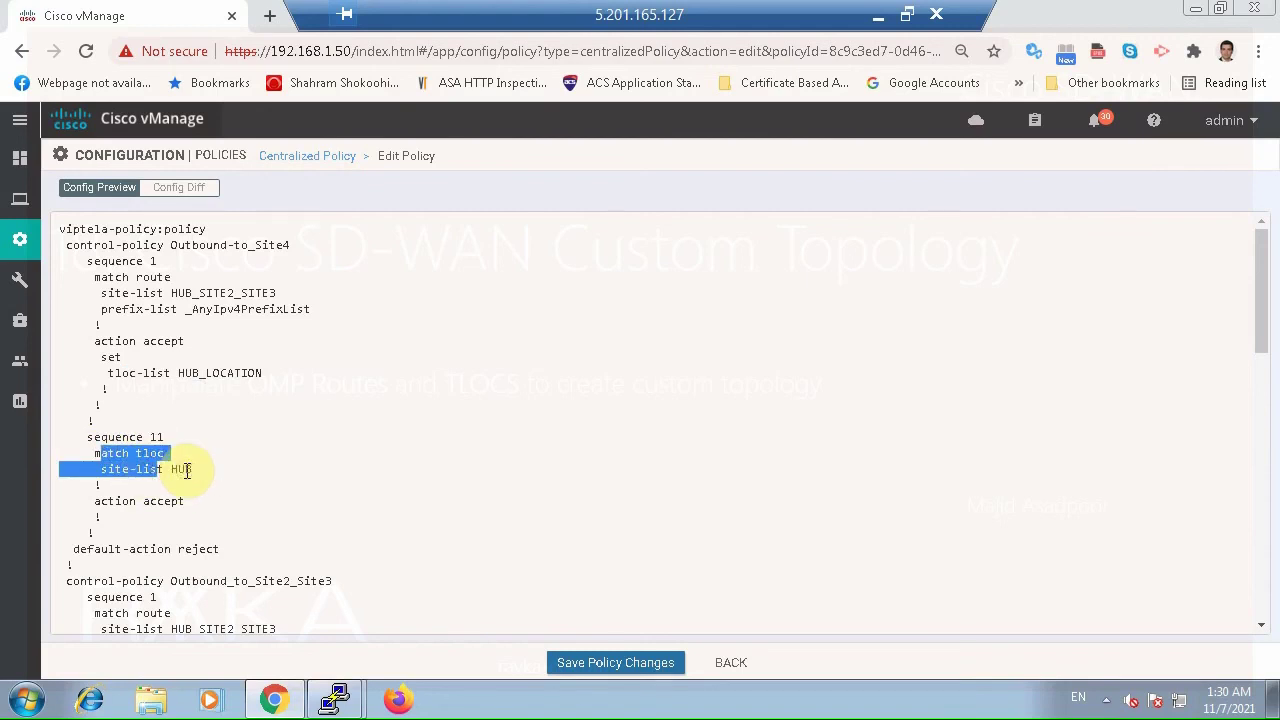
pyautogui.moveTo(108, 549); pyautogui.dragTo(178, 556)
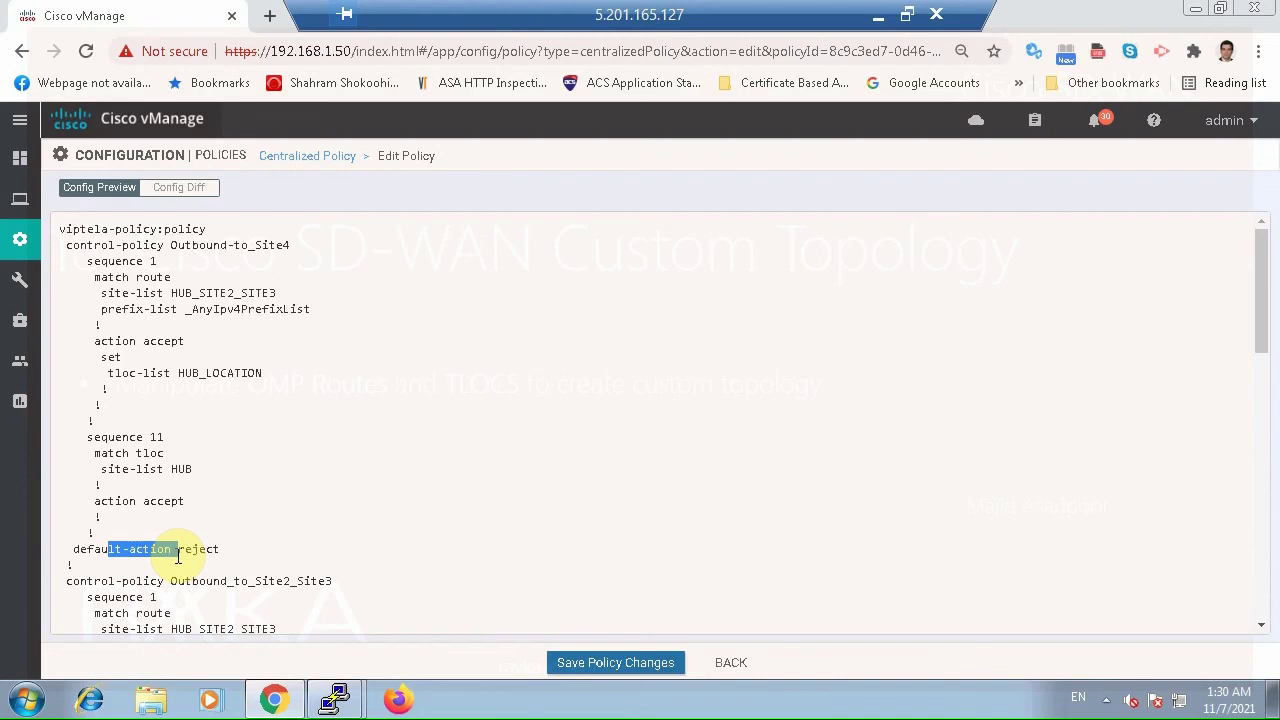
pyautogui.keyDown('shift'); pyautogui.click(200, 552); pyautogui.keyUp('shift')
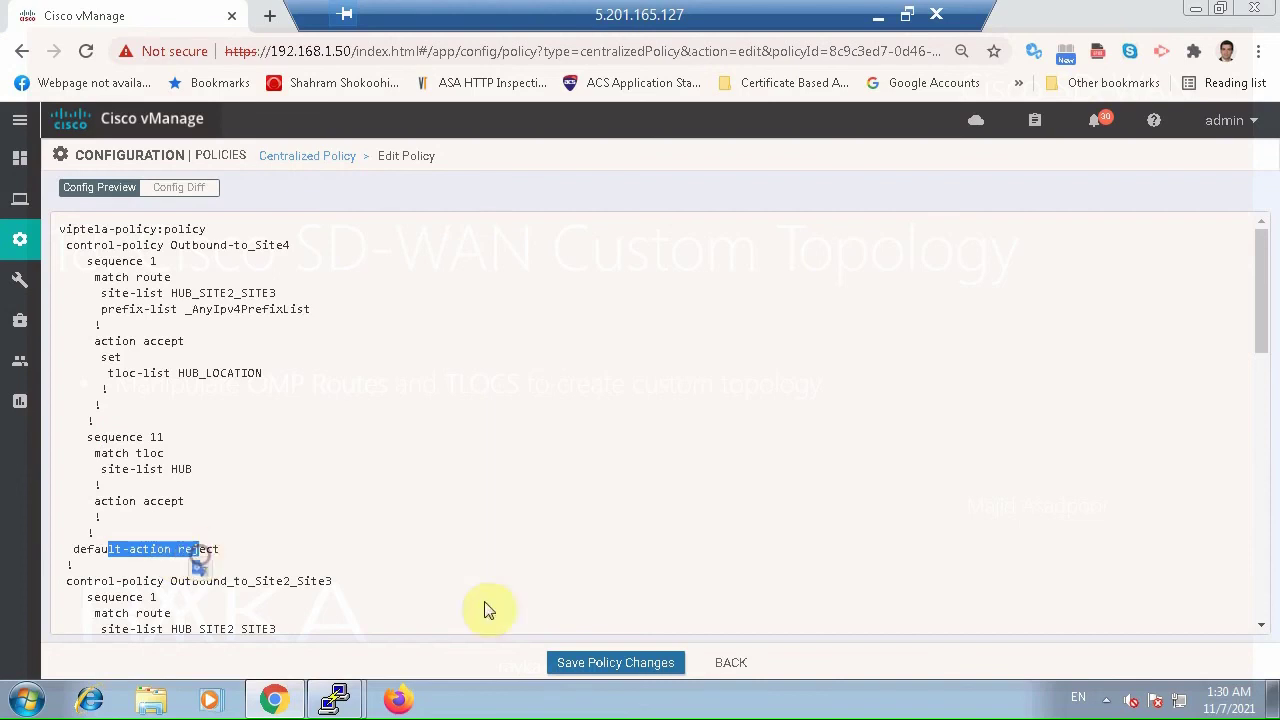
# Save the vSmart_Policy changes and activate it on the vSmart at 1.1.1.52.
pyautogui.click(630, 665)
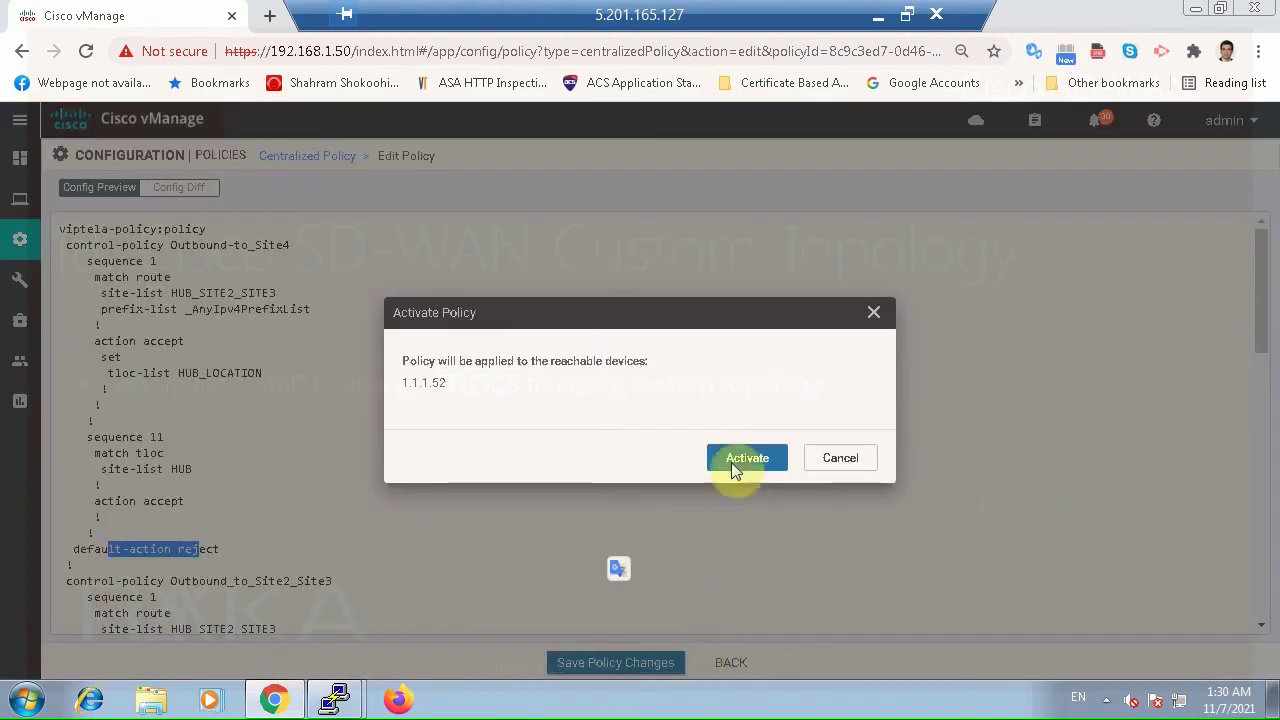
pyautogui.click(737, 457)
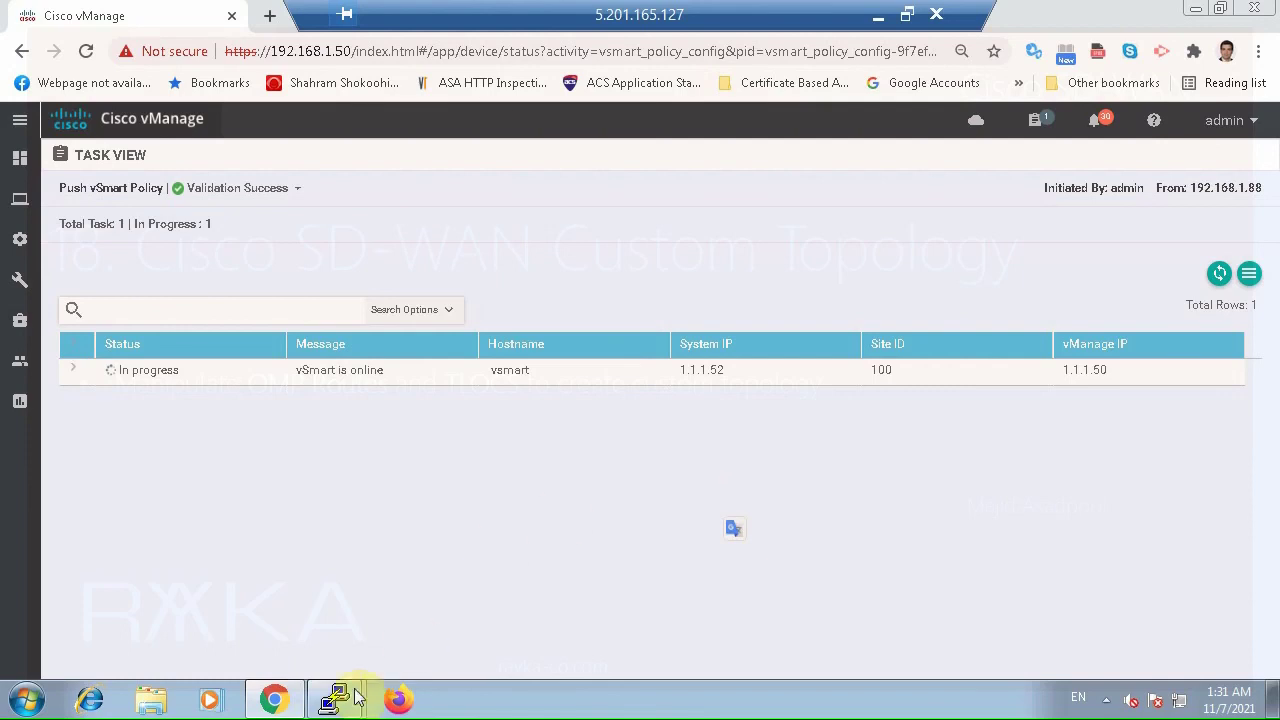
# Restart the cEdge2 PuTTY session, log in, and run show ip route vrf 10.
pyautogui.moveTo(336, 700)
pyautogui.click(293, 621)
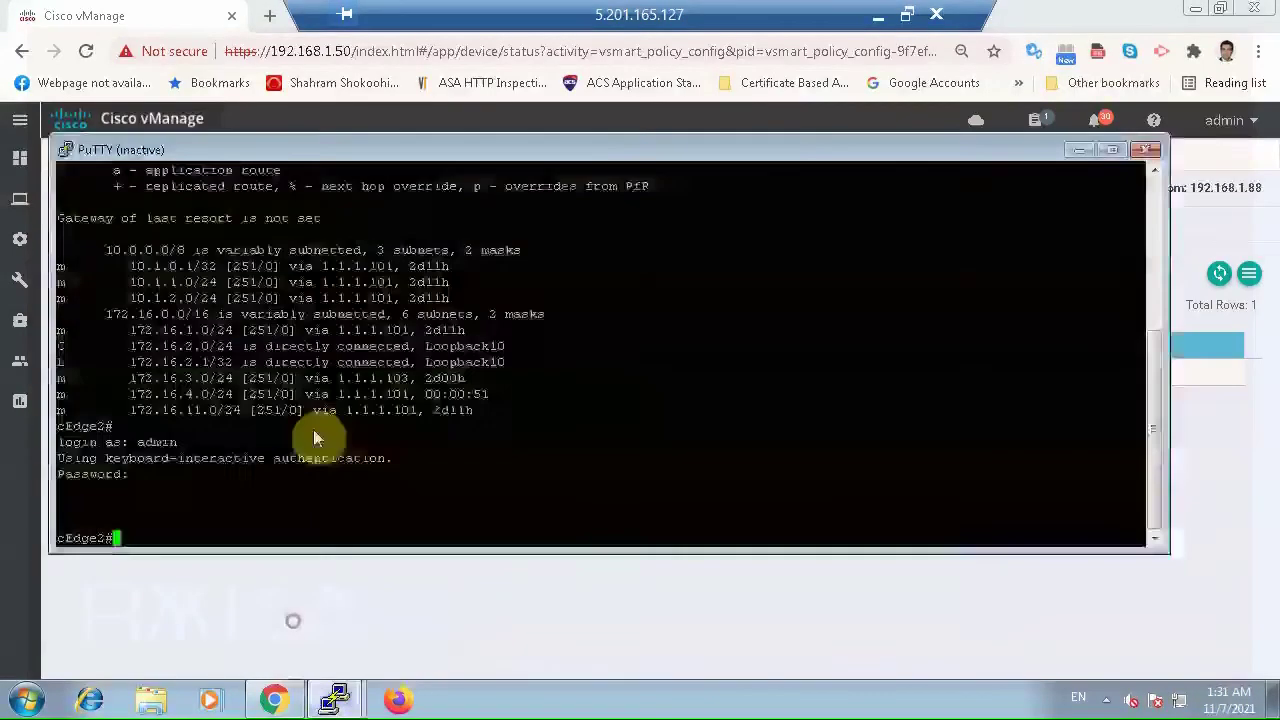
pyautogui.rightClick(185, 160)
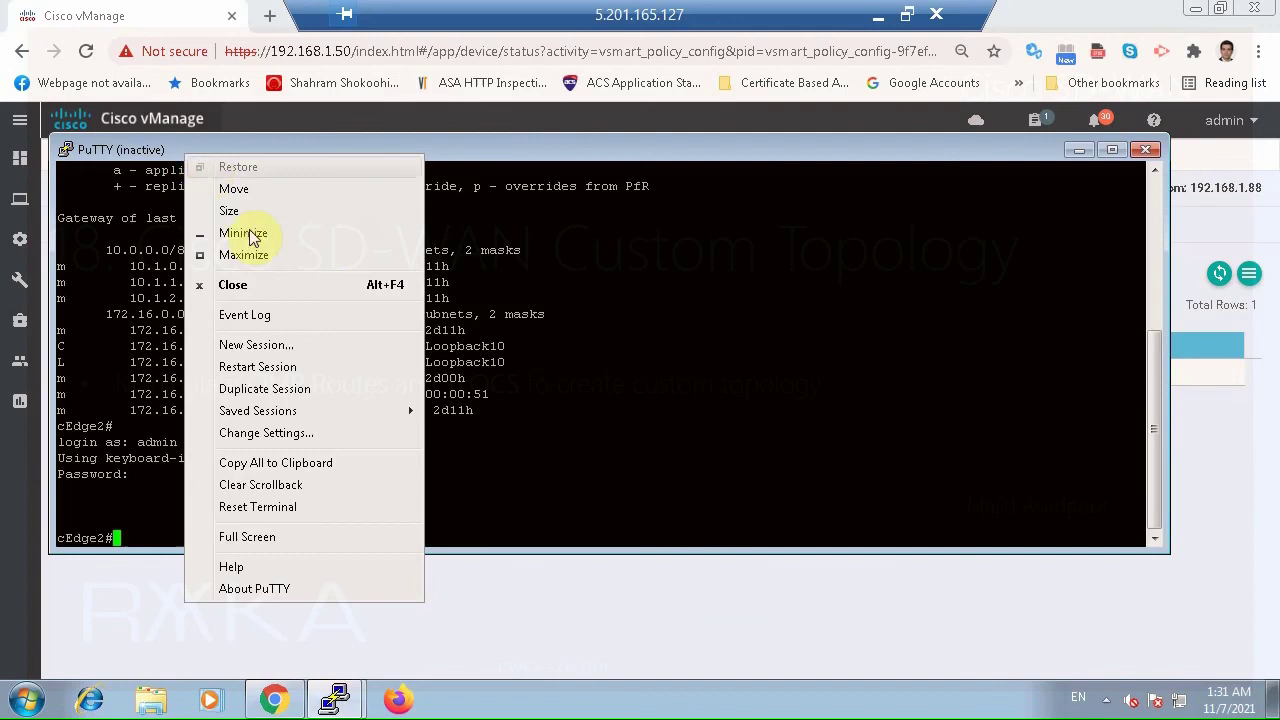
pyautogui.click(257, 366)
pyautogui.write('admin')
pyautogui.press('Return')
pyautogui.press('Return')
pyautogui.press('Return')
pyautogui.write('show ip route vrf 10')
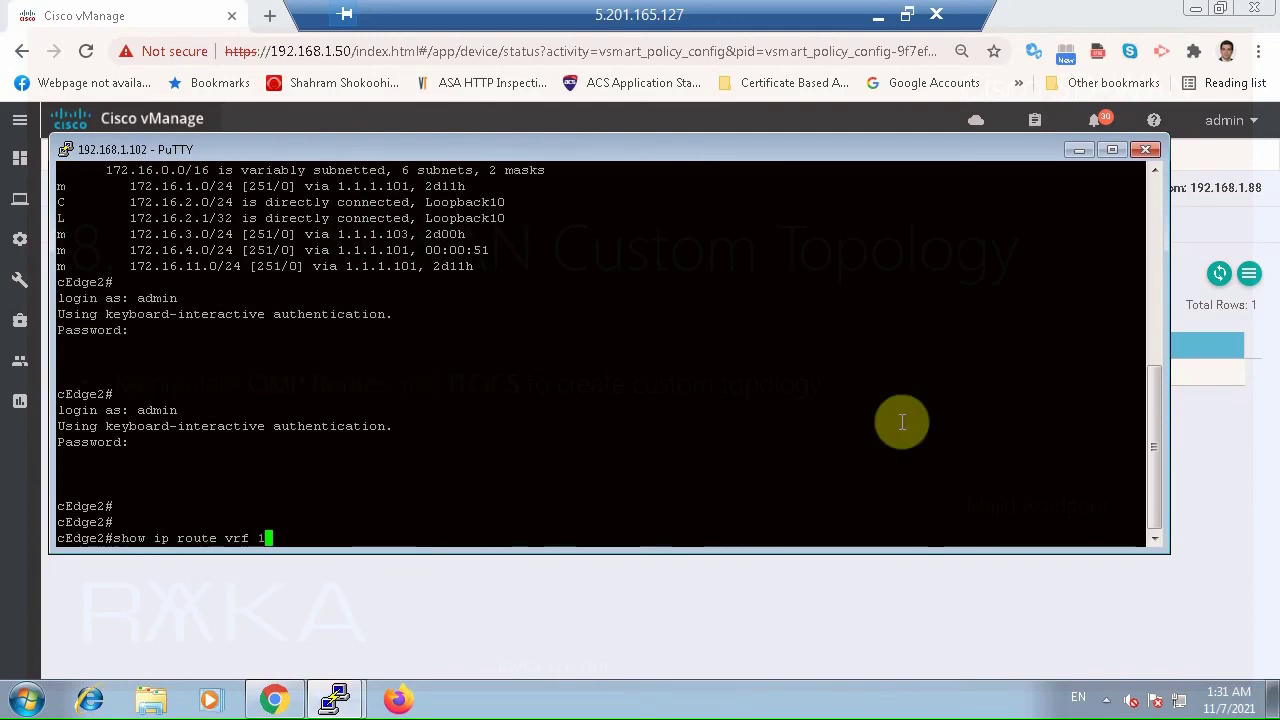
pyautogui.press('Return')
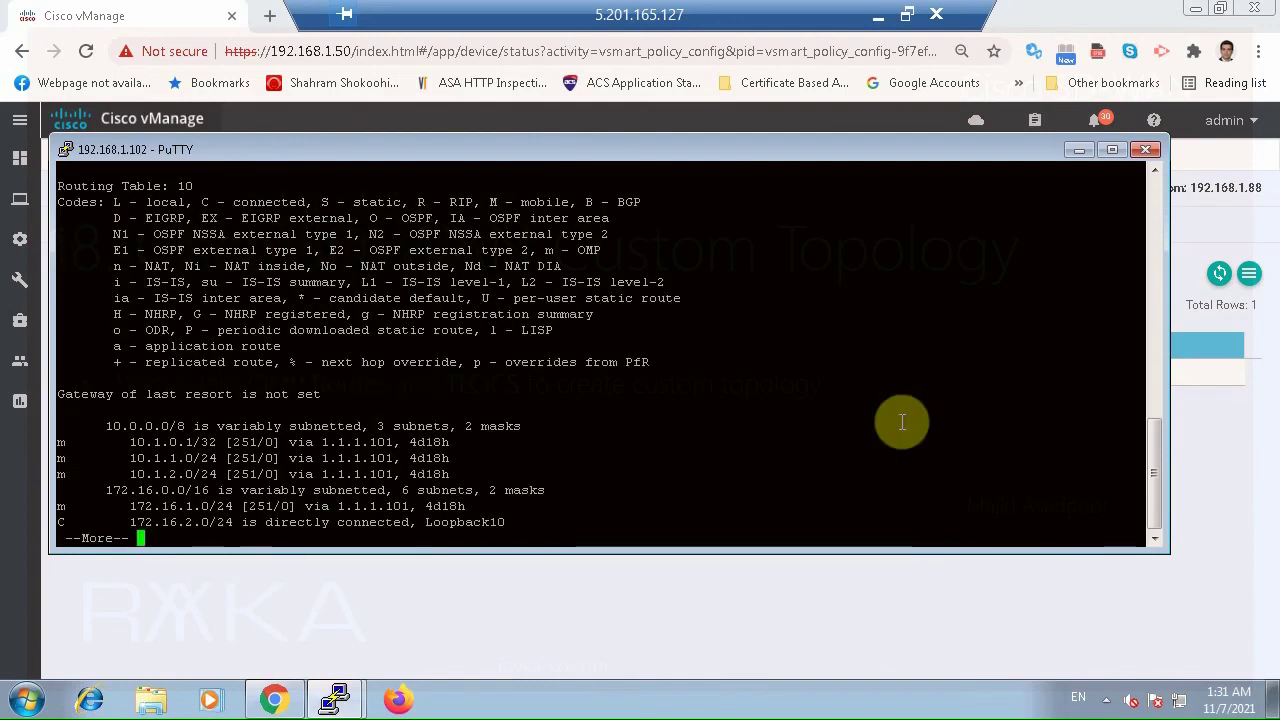
pyautogui.press('space')
# Highlight routes 172.16.3.0/24 via 1.1.1.103 and 172.16.4.0/24 via 1.1.1.101.
pyautogui.doubleClick(75, 540)
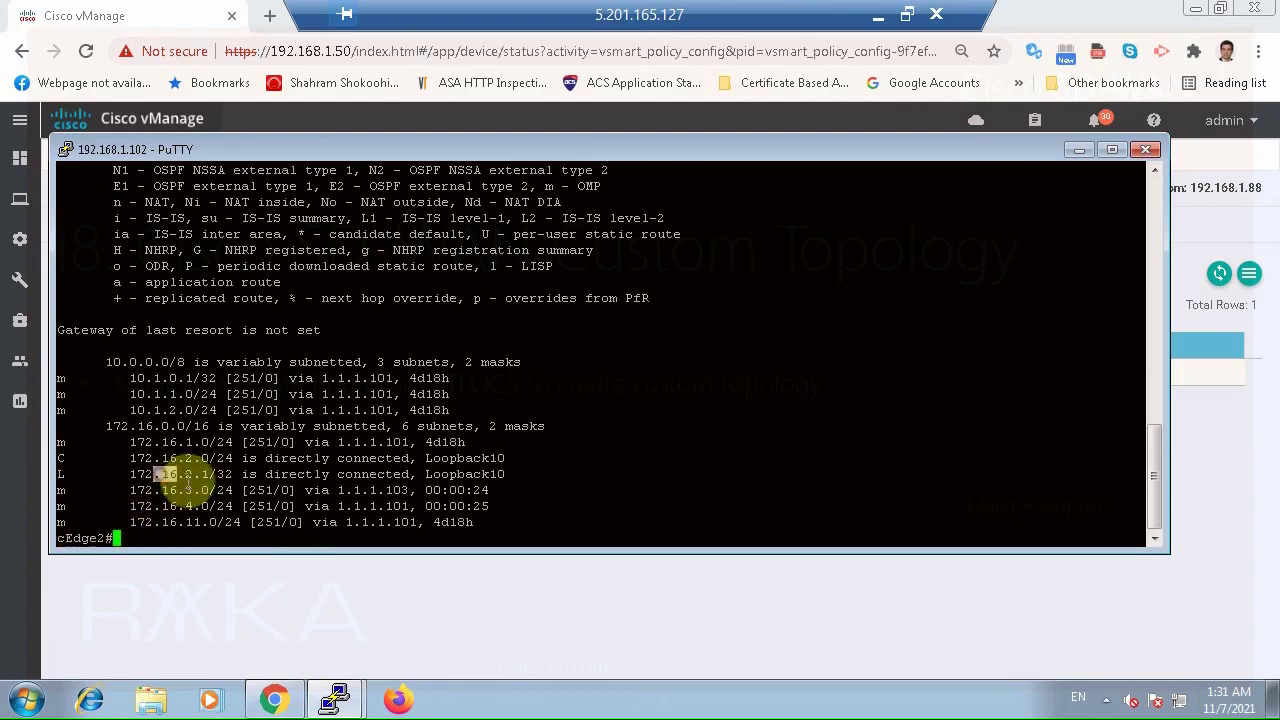
pyautogui.moveTo(161, 490); pyautogui.dragTo(233, 507)
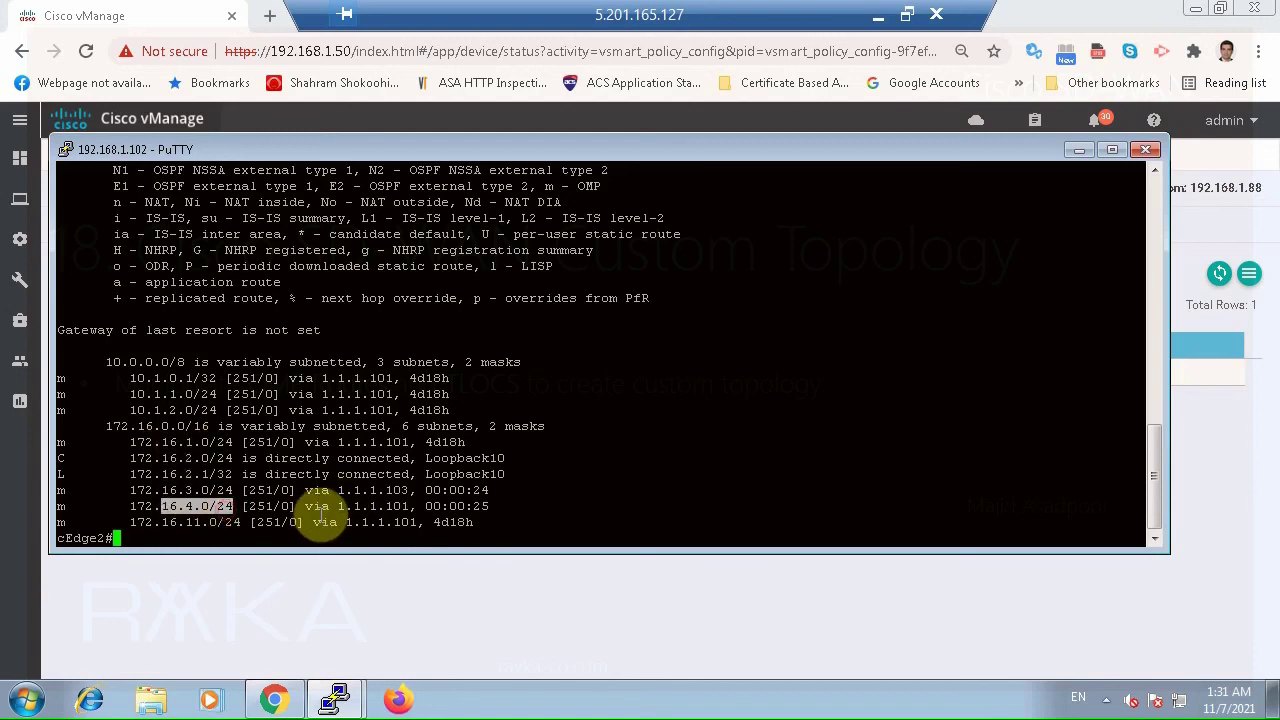
pyautogui.moveTo(331, 507); pyautogui.dragTo(413, 510)
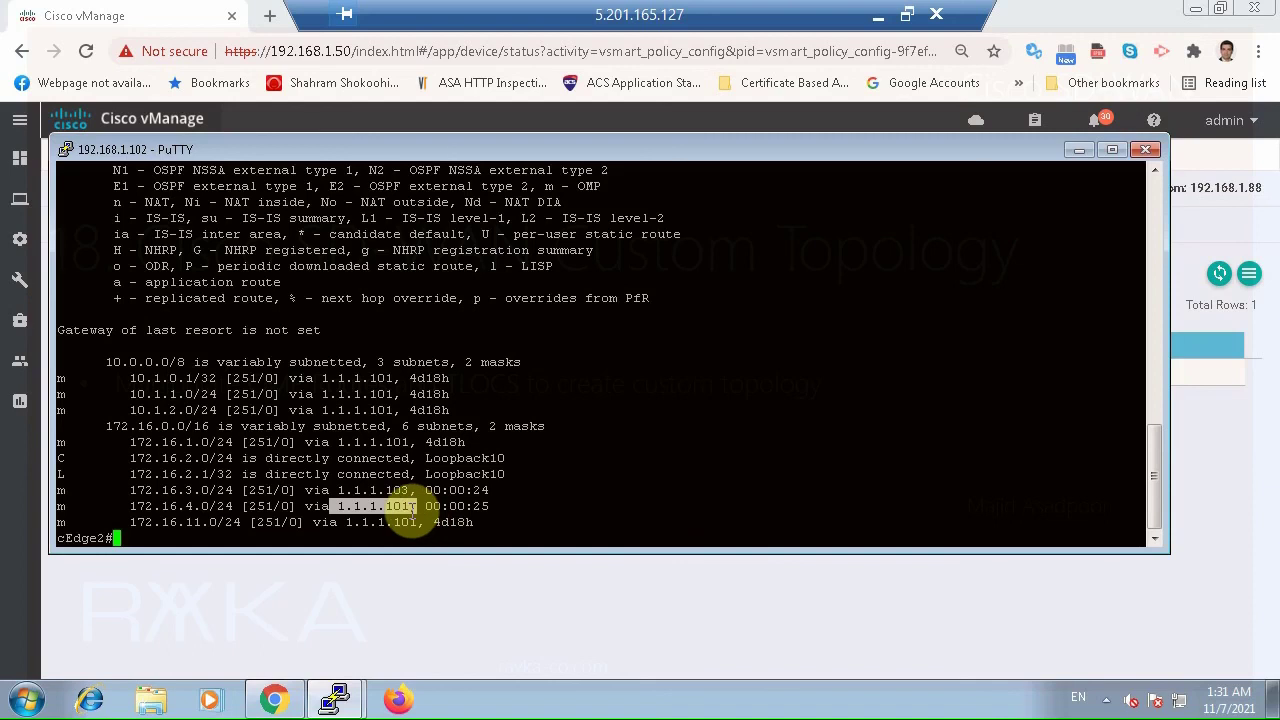
pyautogui.moveTo(209, 474); pyautogui.dragTo(178, 474)
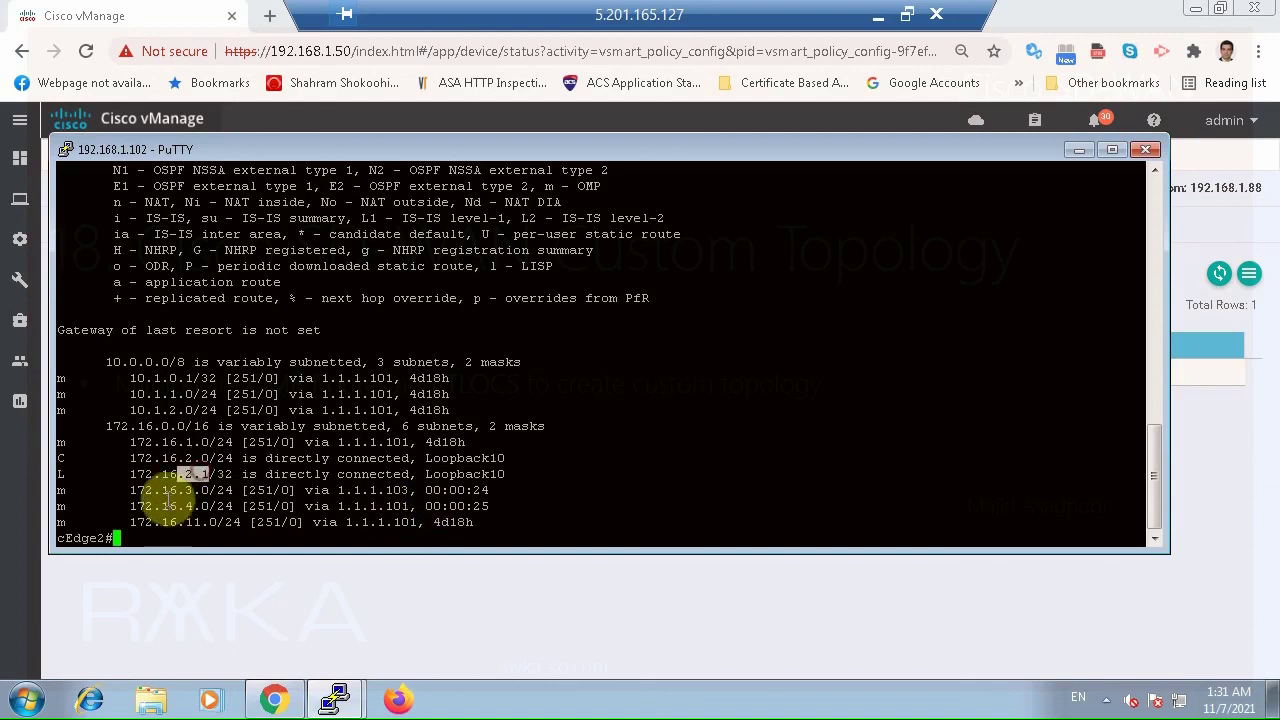
pyautogui.click(208, 441)
pyautogui.moveTo(209, 441); pyautogui.dragTo(178, 441)
pyautogui.moveTo(354, 490); pyautogui.dragTo(408, 490)
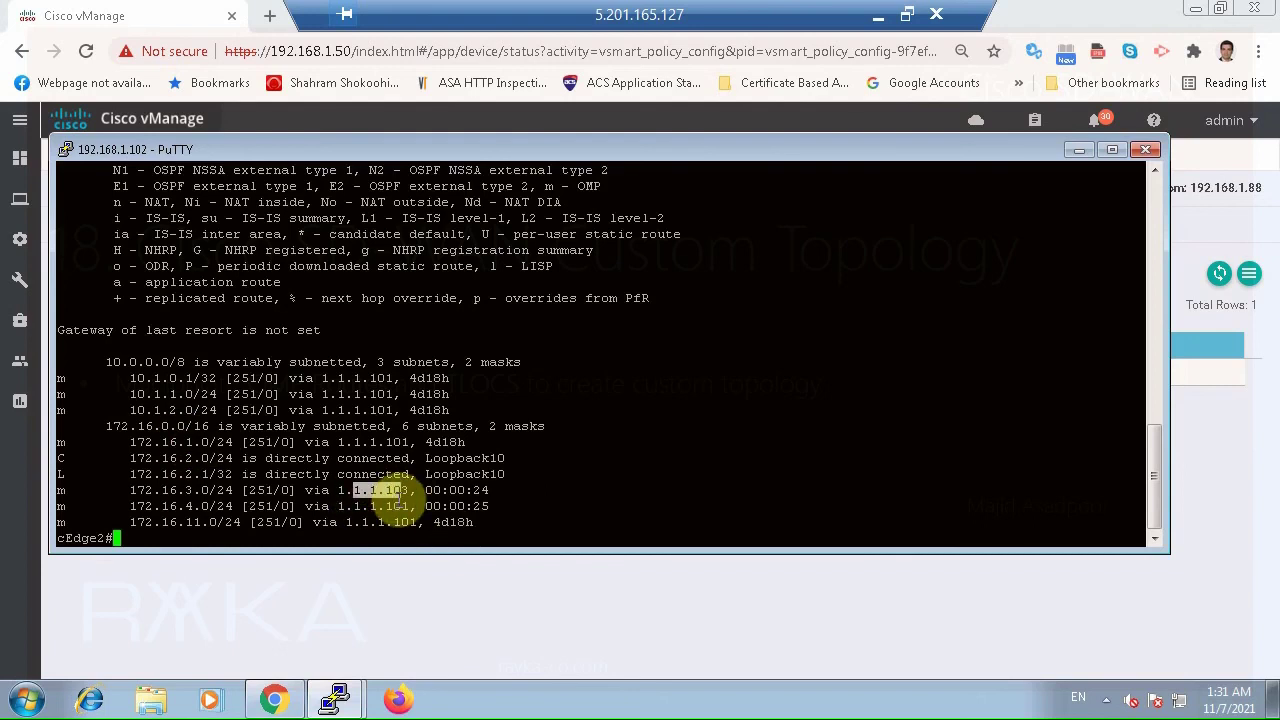
# Run traceroute vrf 10 172.16.3.1 source 172.16.2.1, reaching it in one hop.
pyautogui.write('e')
pyautogui.press('Tab')
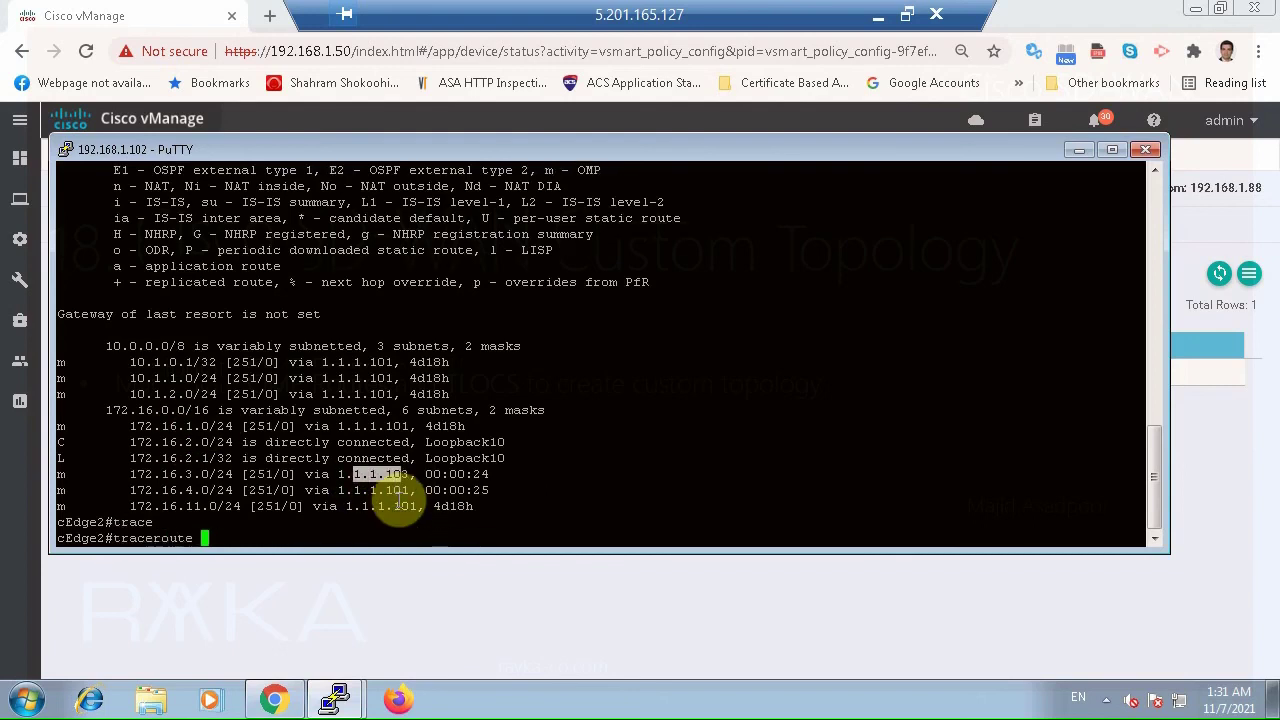
pyautogui.write('172.16.3.1 so')
pyautogui.press('Tab')
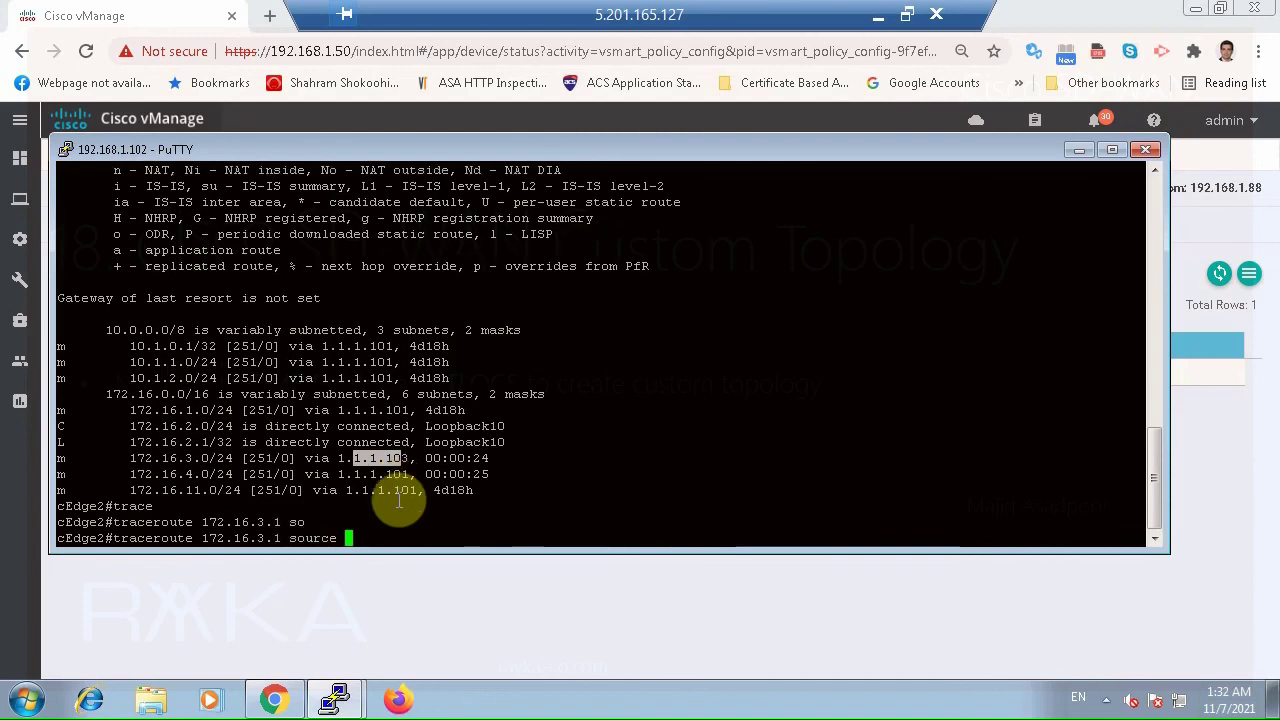
pyautogui.write('172.16.')
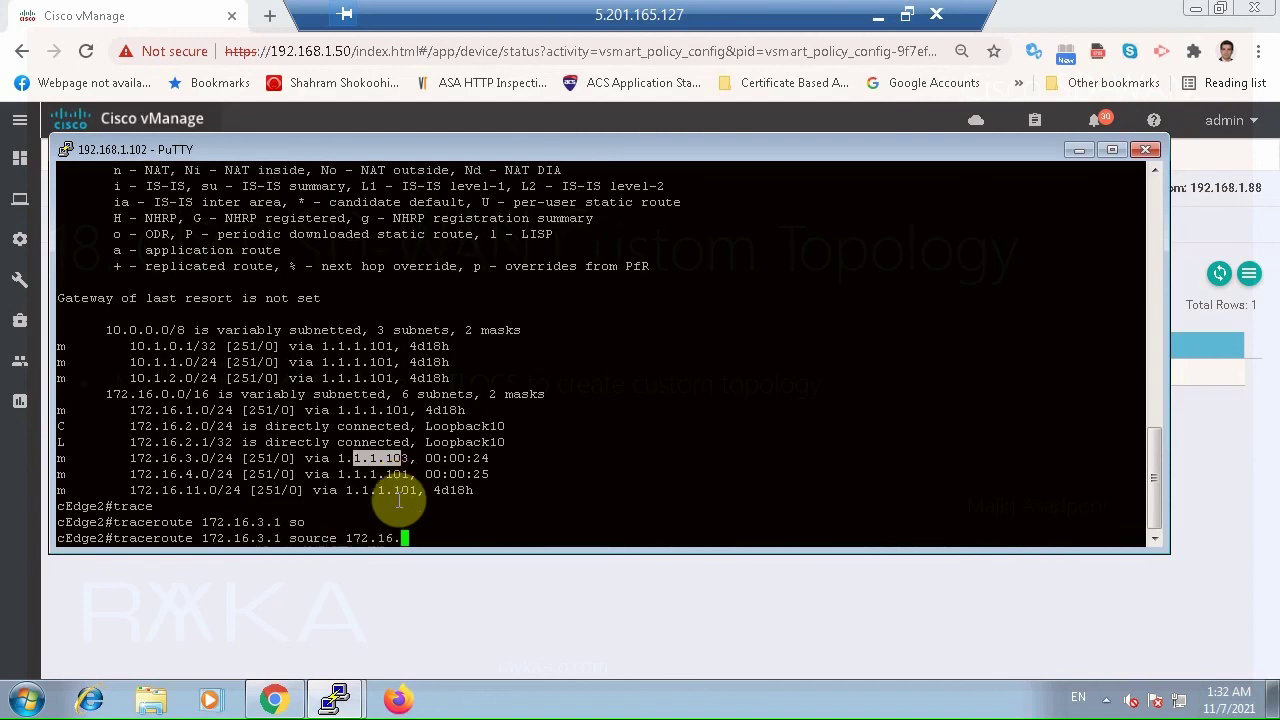
pyautogui.press('Left')
pyautogui.press('Left')
pyautogui.press('Left')
pyautogui.press('Left')
pyautogui.press('Left')
pyautogui.press('Left')
pyautogui.press('Left')
pyautogui.press('Left')
pyautogui.press('Left')
pyautogui.press('Left')
pyautogui.press('Left')
pyautogui.press('Left')
pyautogui.press('Left')
pyautogui.press('Left')
pyautogui.press('Left')
pyautogui.press('Left')
pyautogui.press('Left')
pyautogui.press('Left')
pyautogui.press('Left')
pyautogui.press('Left')
pyautogui.press('Left')
pyautogui.press('Left')
pyautogui.write('vrf 10')
pyautogui.press('Return')
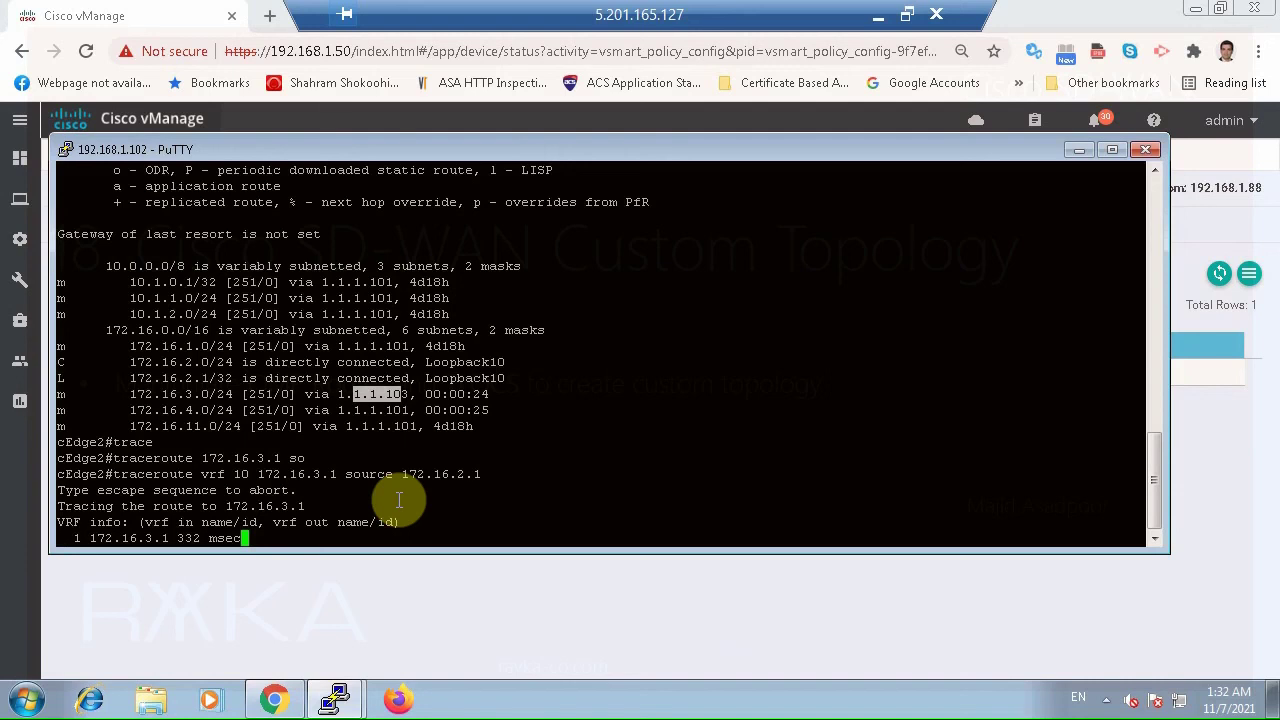
pyautogui.press('Return')
pyautogui.press('Return')
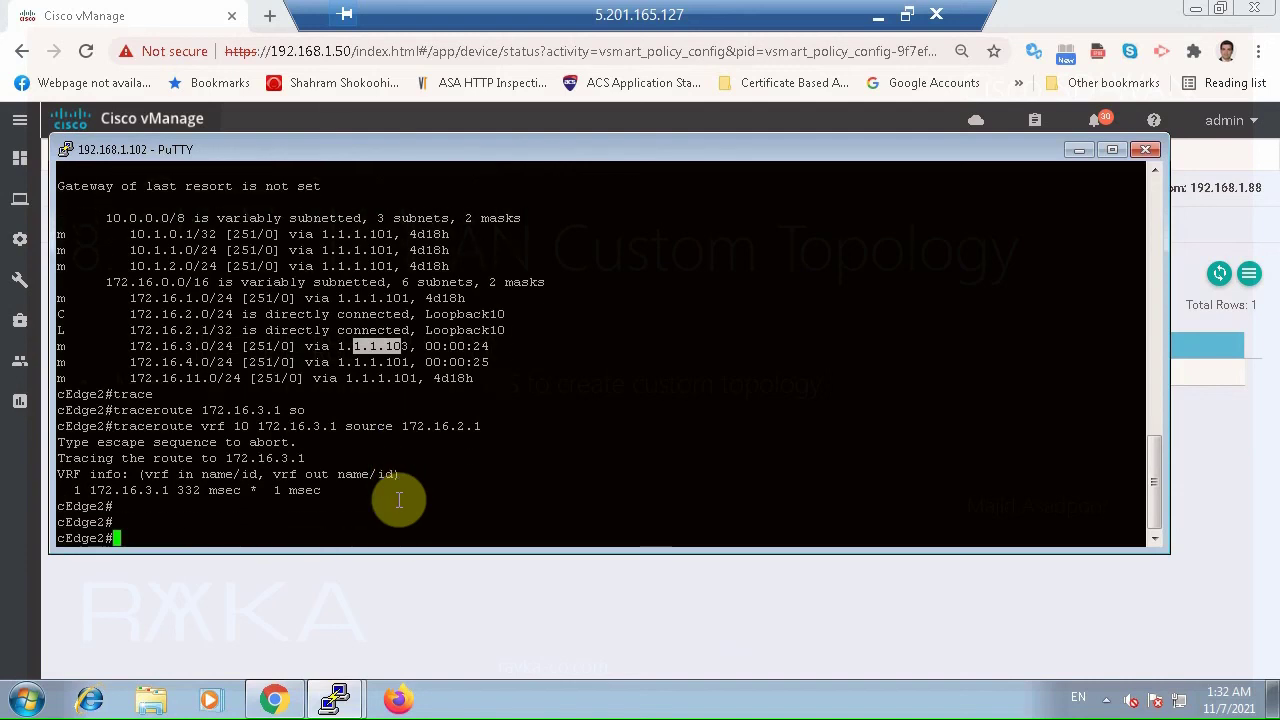
# Trace 172.16.4.1 instead and highlight the hub hop 192.168.1.101.
pyautogui.press('Up')
pyautogui.press('Left')
pyautogui.press('Left')
pyautogui.press('Left')
pyautogui.press('Left')
pyautogui.press('Left')
pyautogui.press('Left')
pyautogui.press('Left')
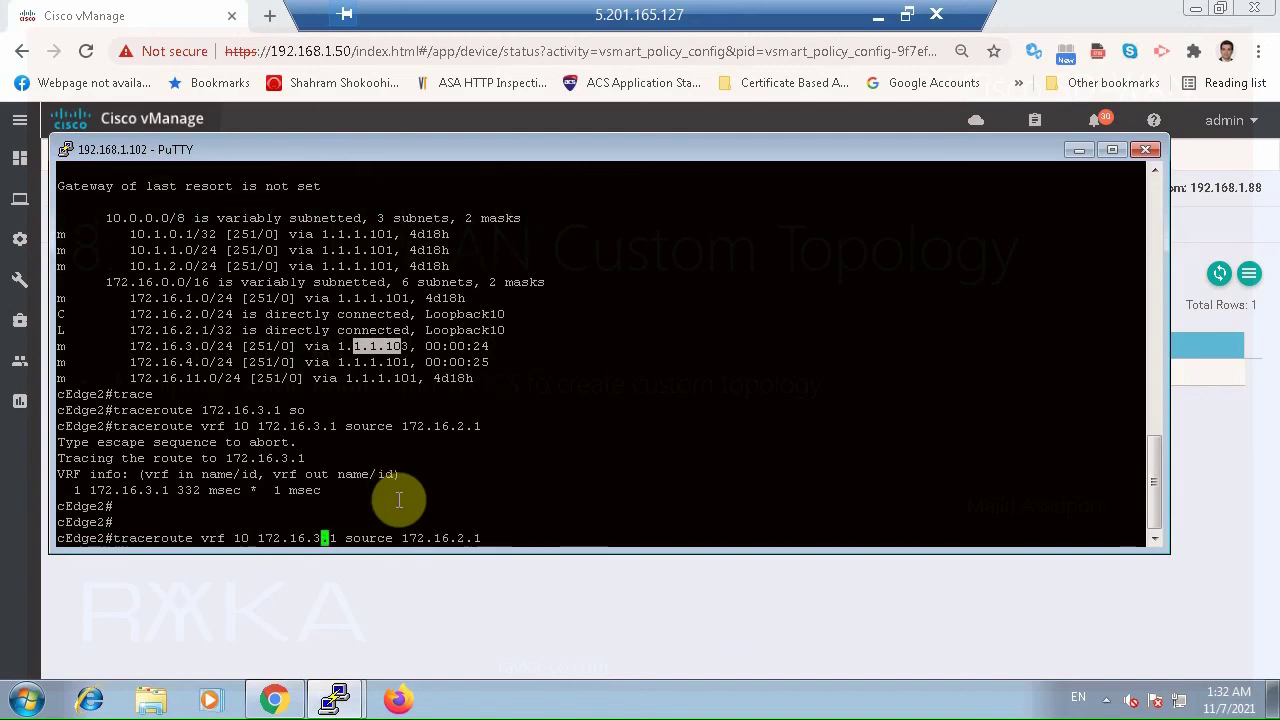
pyautogui.press('BackSpace')
pyautogui.write('4')
pyautogui.press('Return')
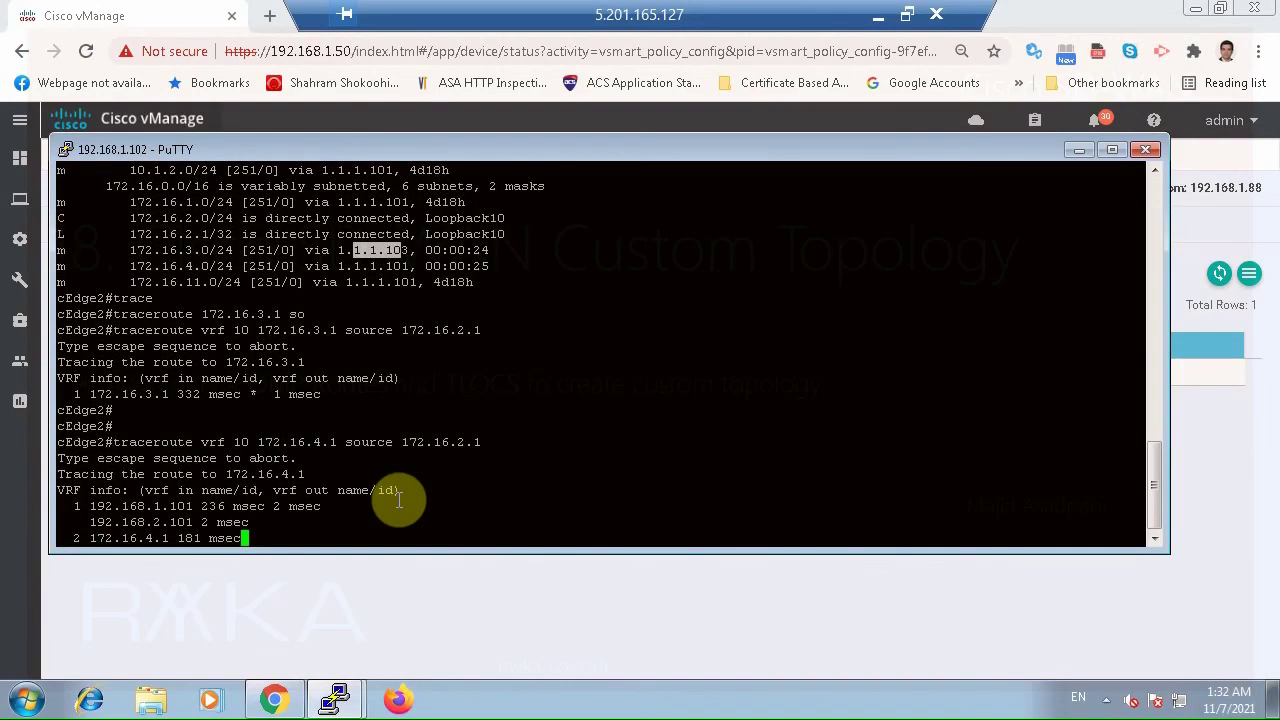
pyautogui.moveTo(88, 506); pyautogui.dragTo(137, 506)
pyautogui.moveTo(218, 520); pyautogui.dragTo(218, 522)
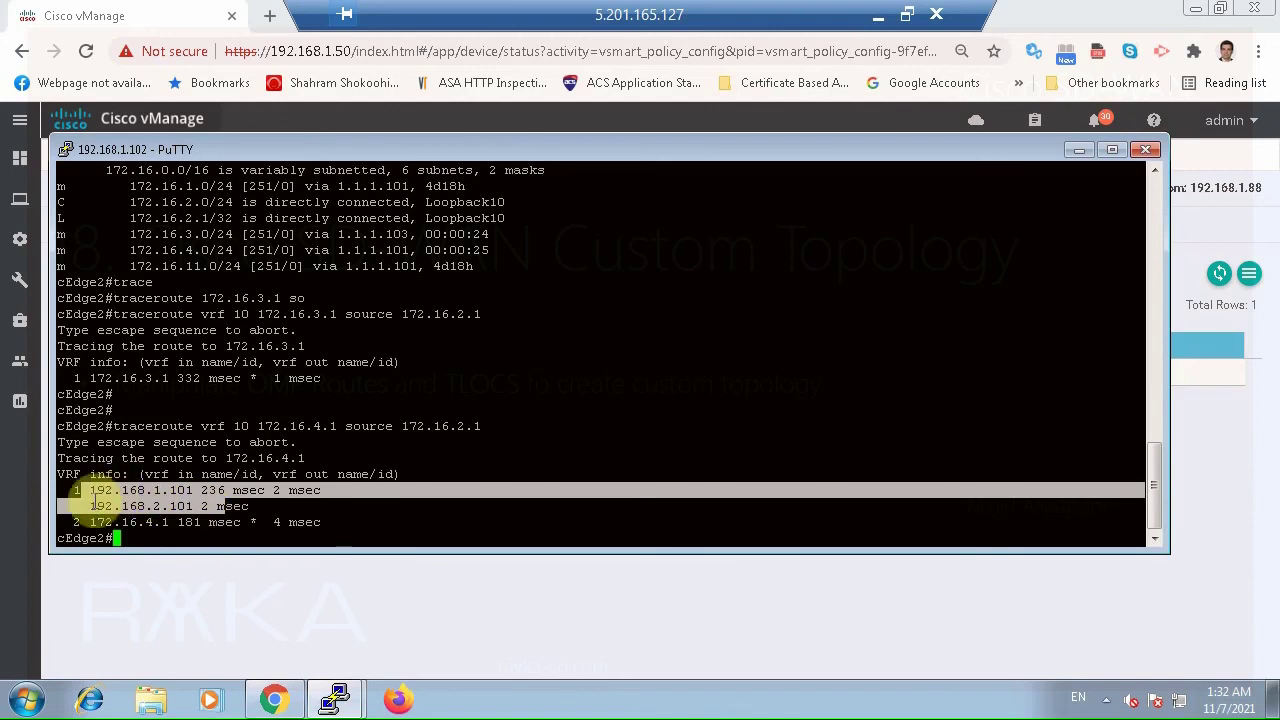
pyautogui.moveTo(90, 491); pyautogui.dragTo(175, 510)
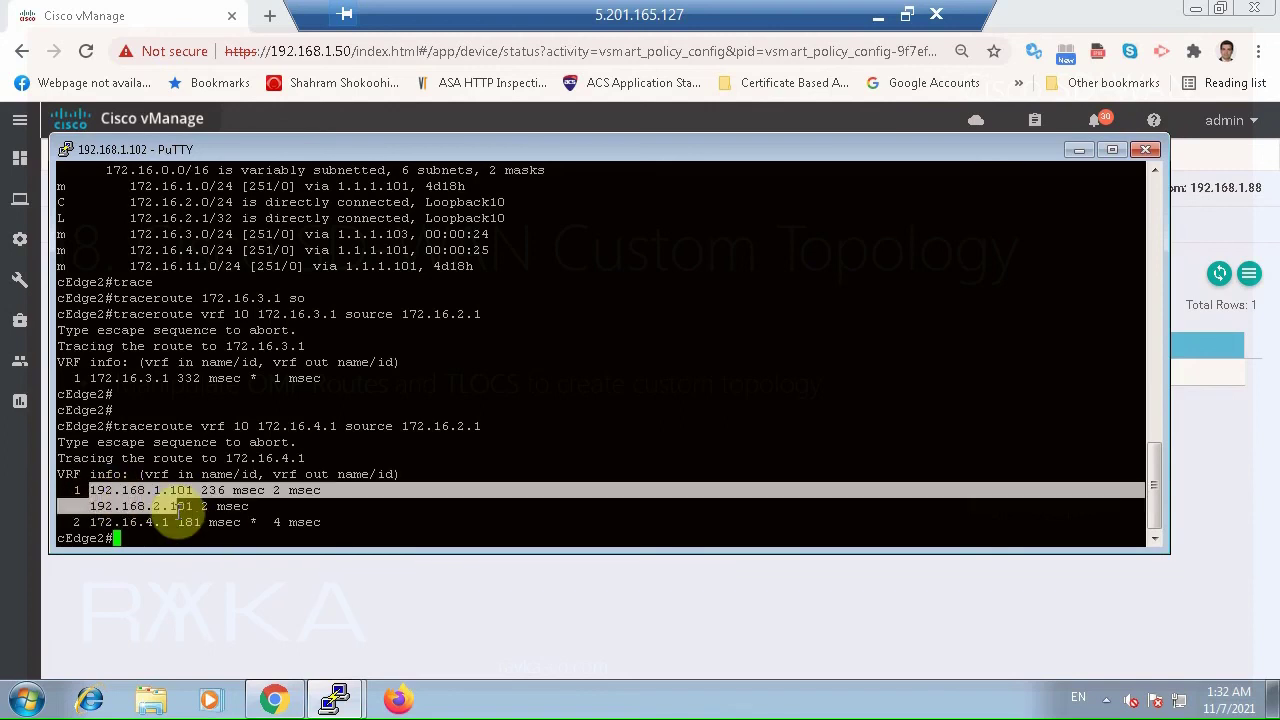